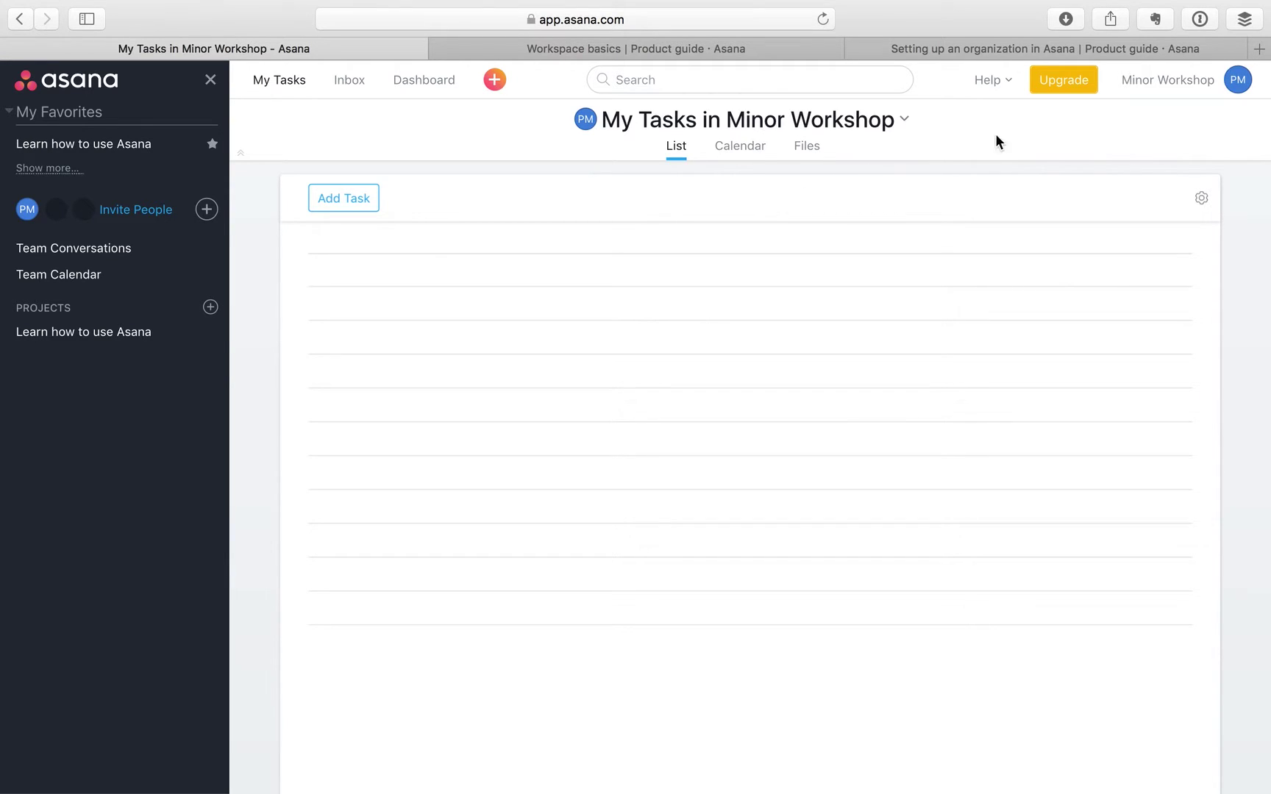
Open the Workspace basics guide at its diagram of a workspace with projects and tasks
left_click(1171, 88)
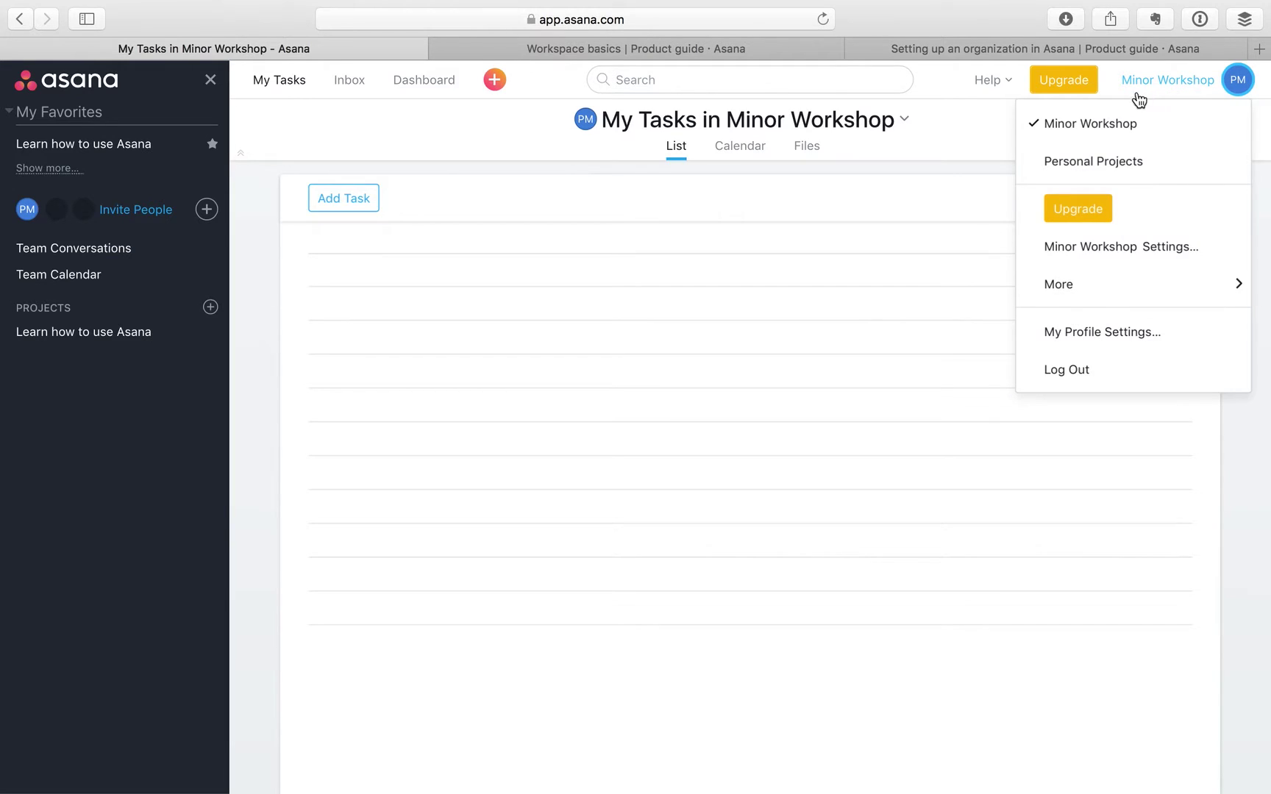
left_click(1206, 85)
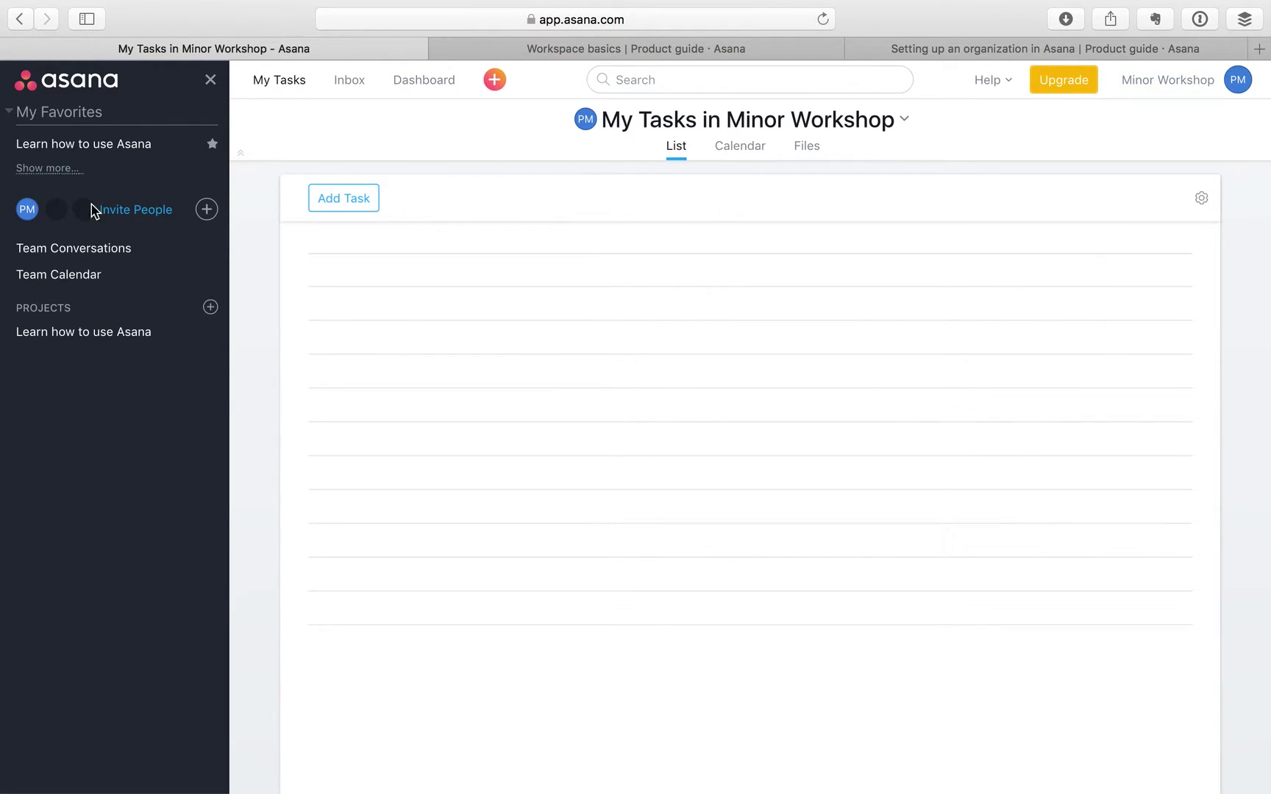
left_click(496, 56)
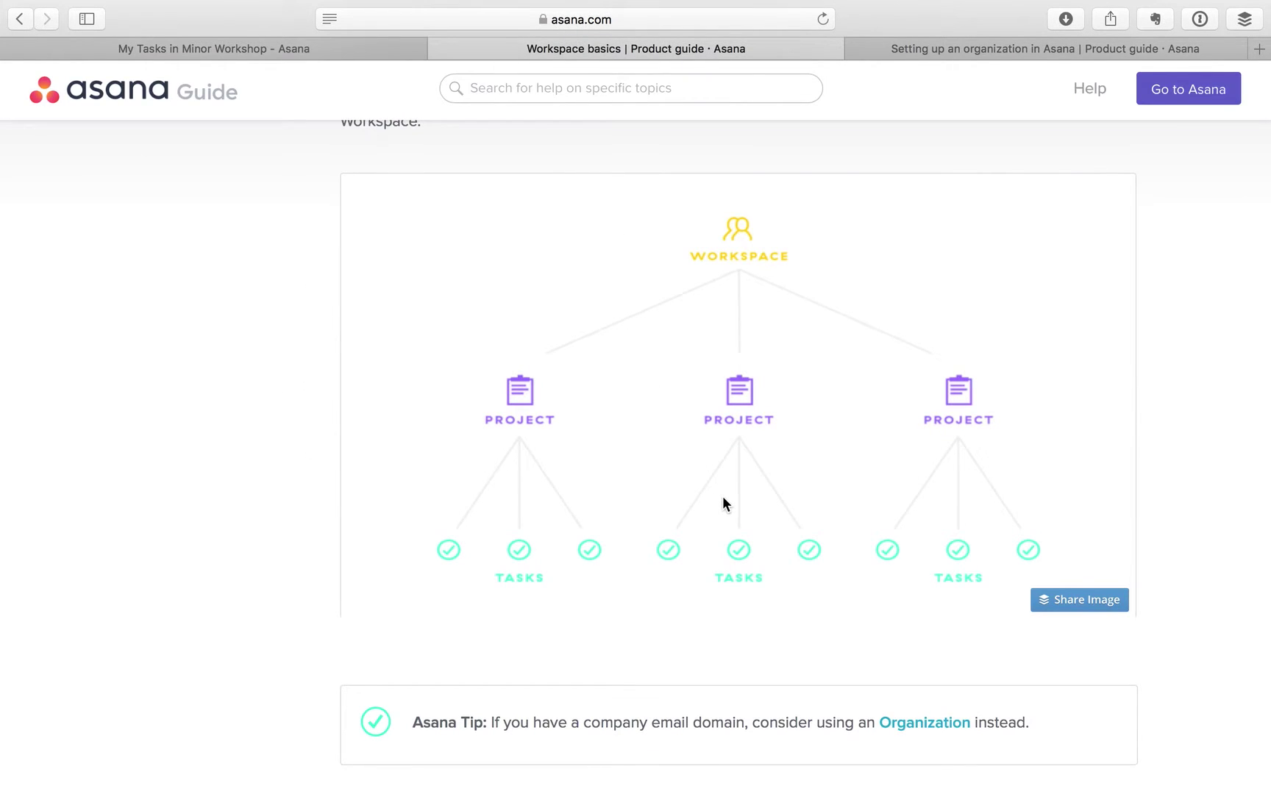
scroll(750, 463, "up", 1)
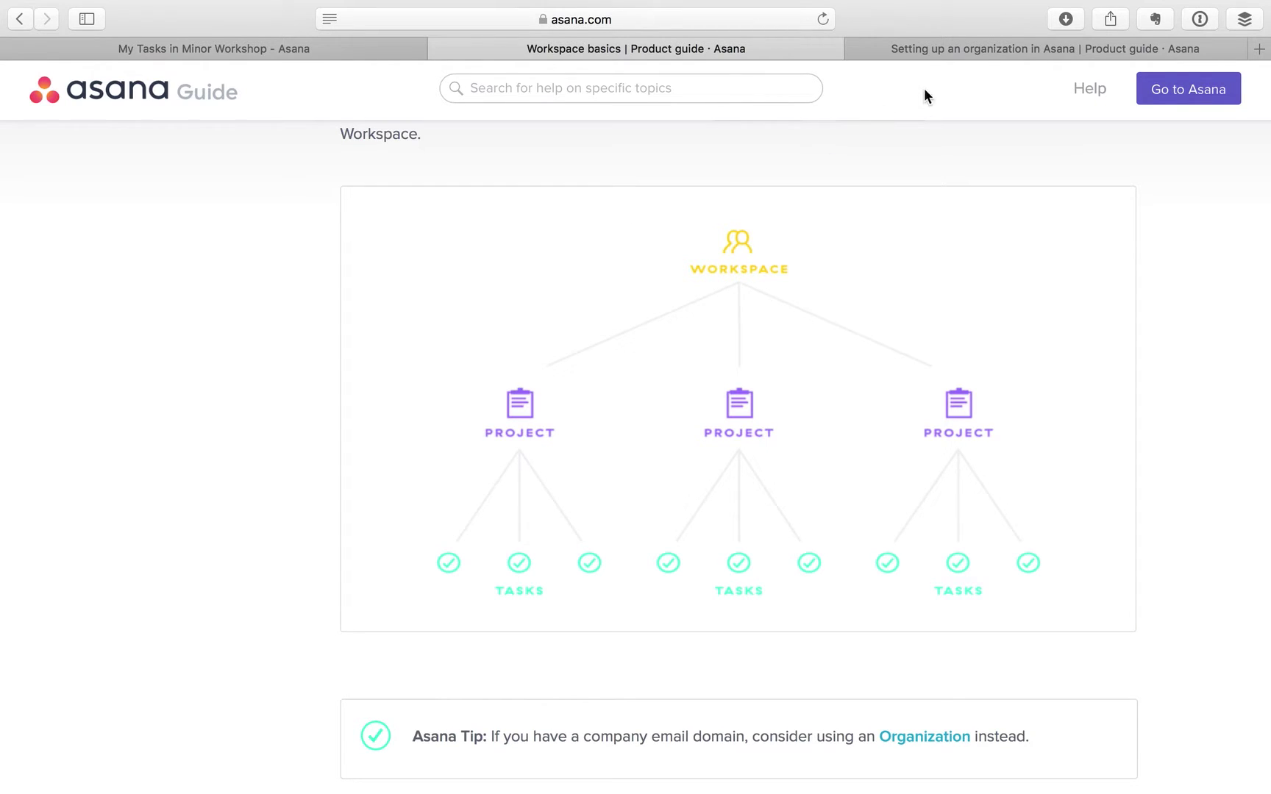
Show the organization–teams–projects–tasks diagram in the 'Setting up an organization in Asana' guide
left_click(976, 55)
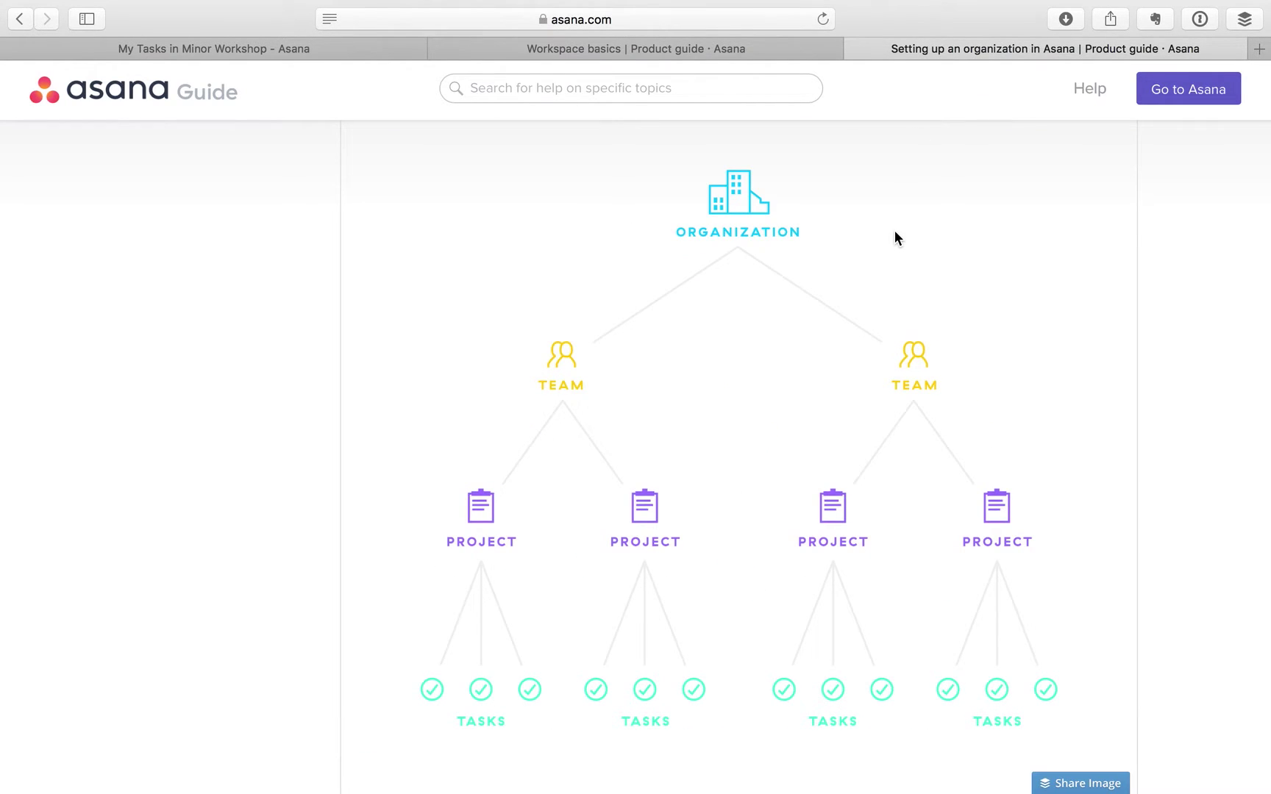
scroll(791, 328, "down", 1)
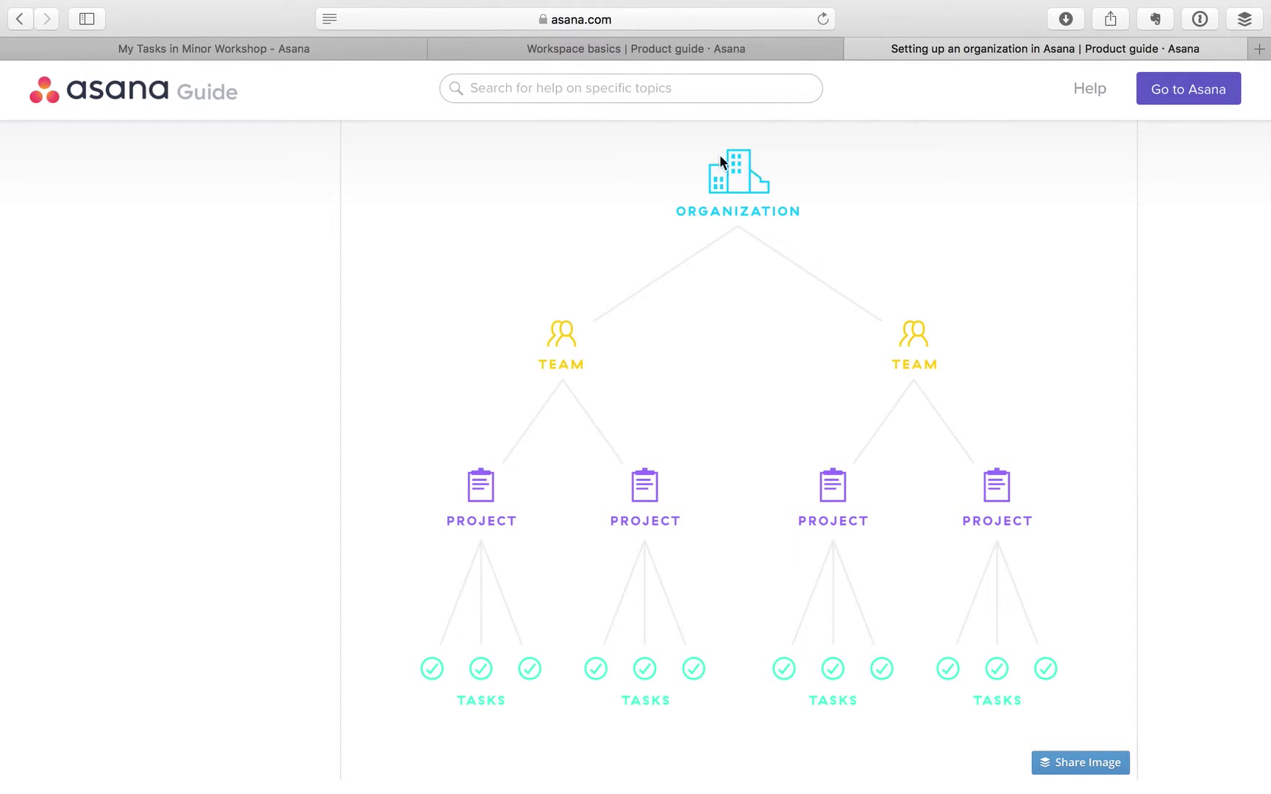
Return to Minor Workshop's My Tasks and cancel Invite People without inviting anyone
left_click(349, 47)
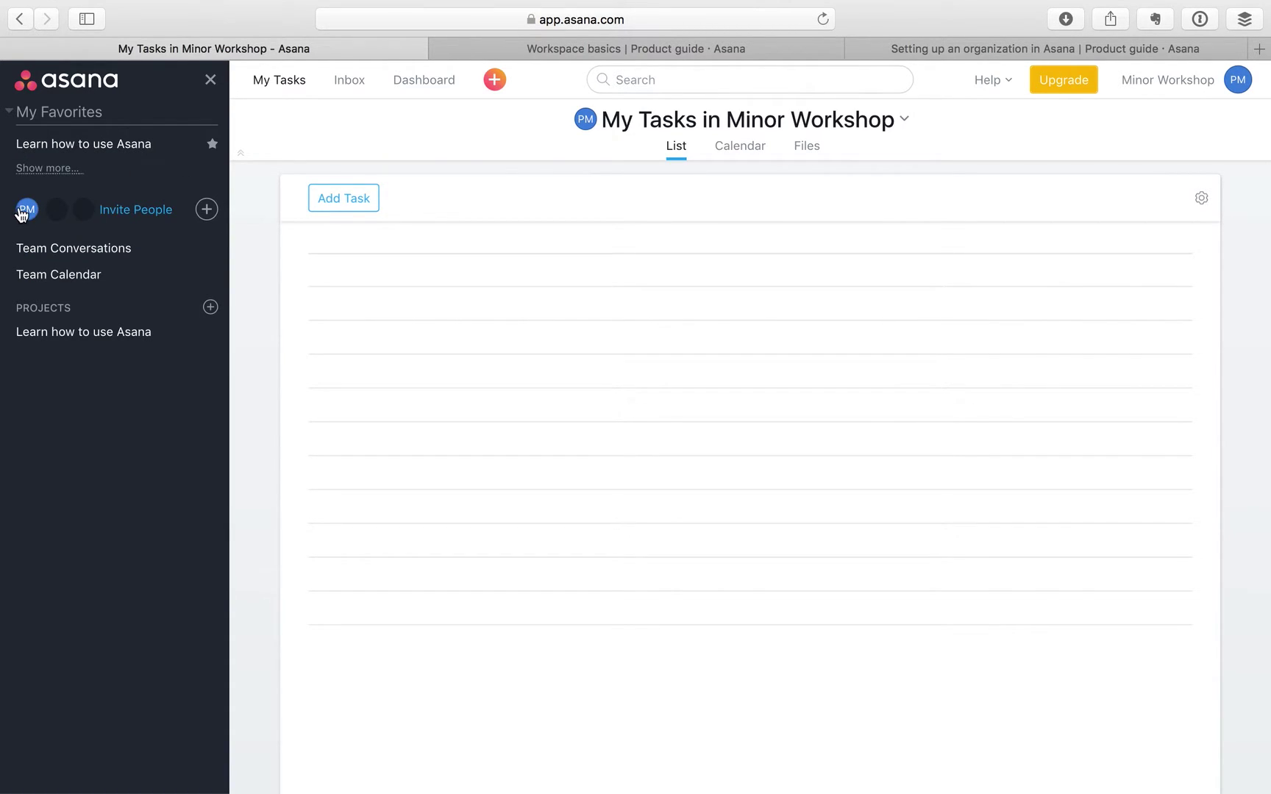
left_click(165, 212)
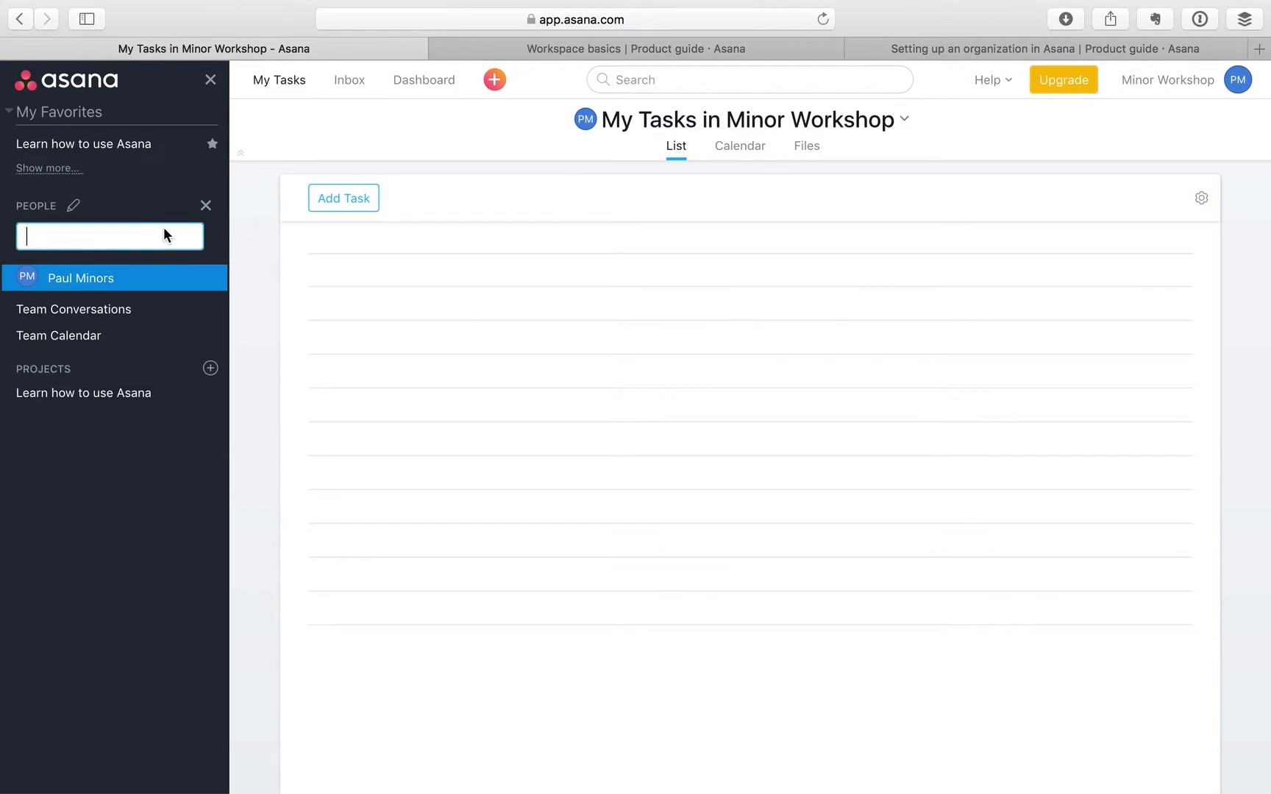
left_click(208, 207)
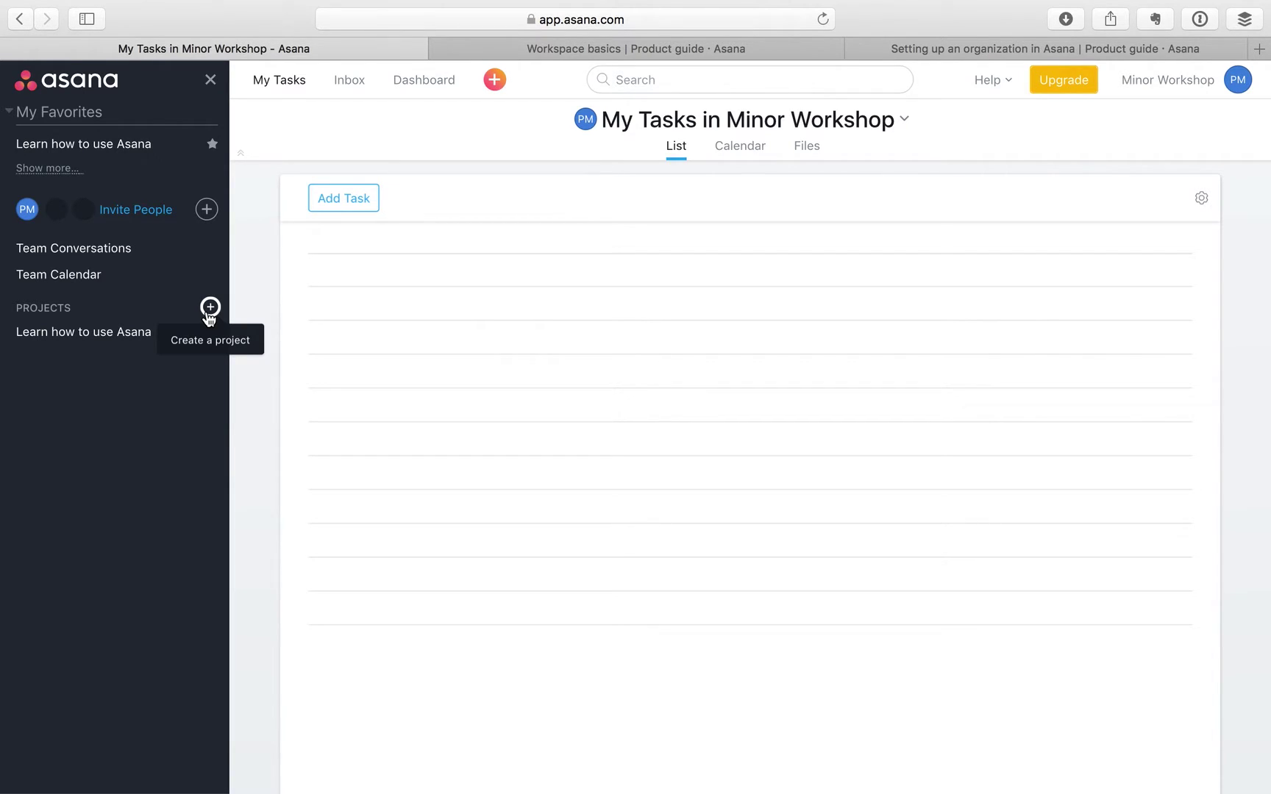
Create a list-layout project named 'Administration'
left_click(210, 309)
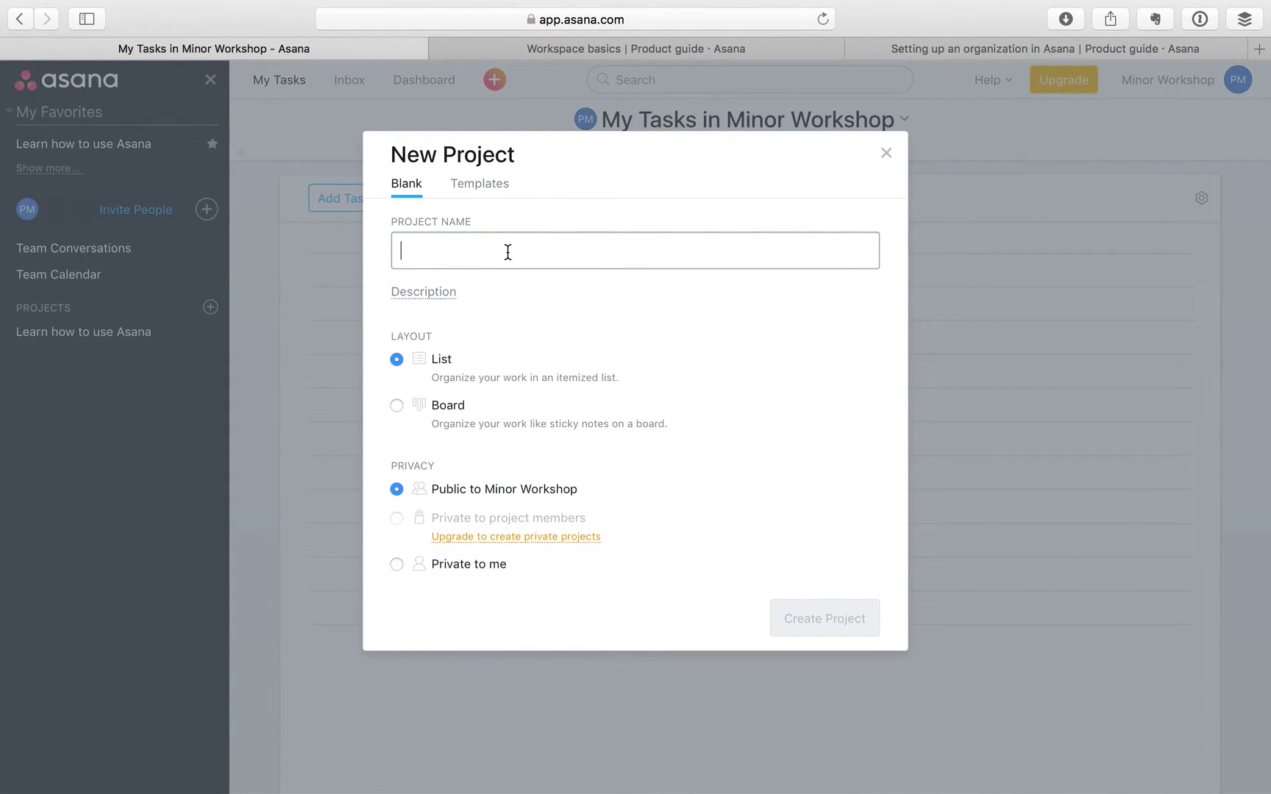
type("Administra")
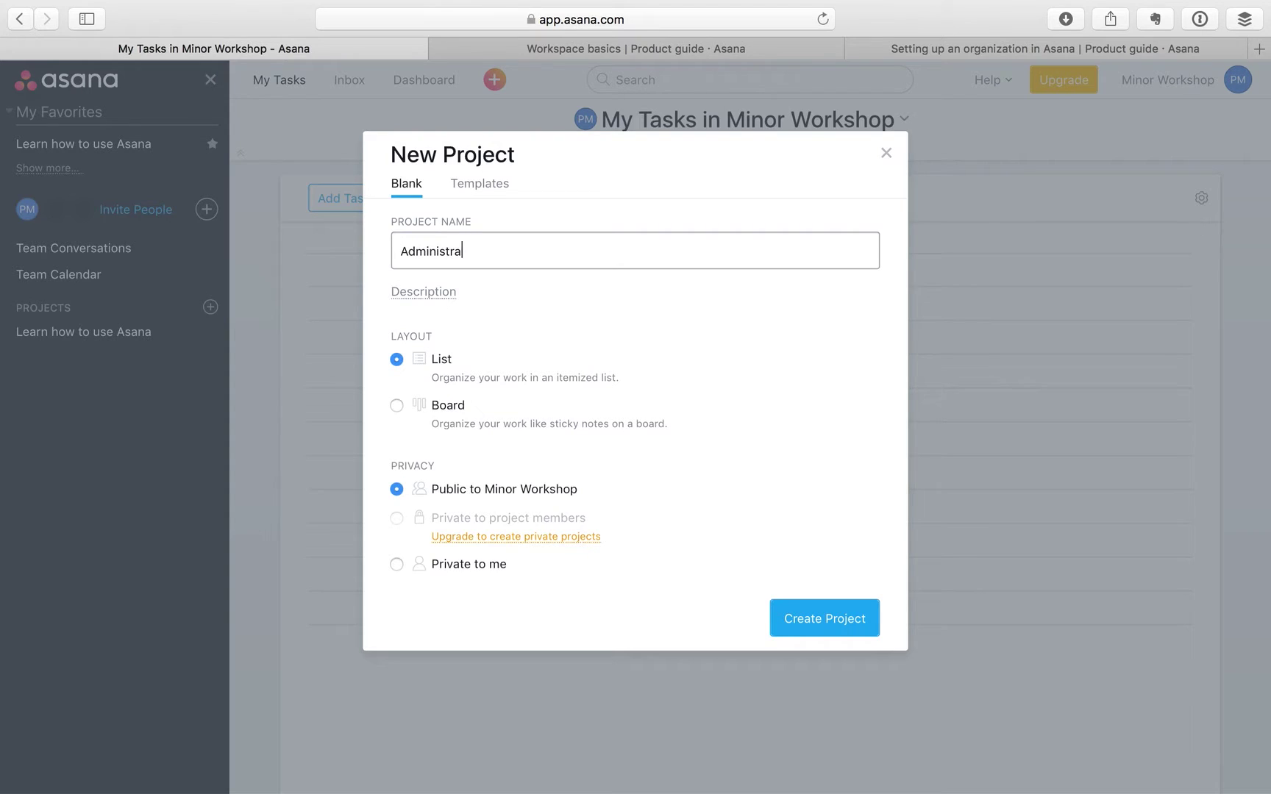
key("BackSpace")
type("ation")
left_click(816, 620)
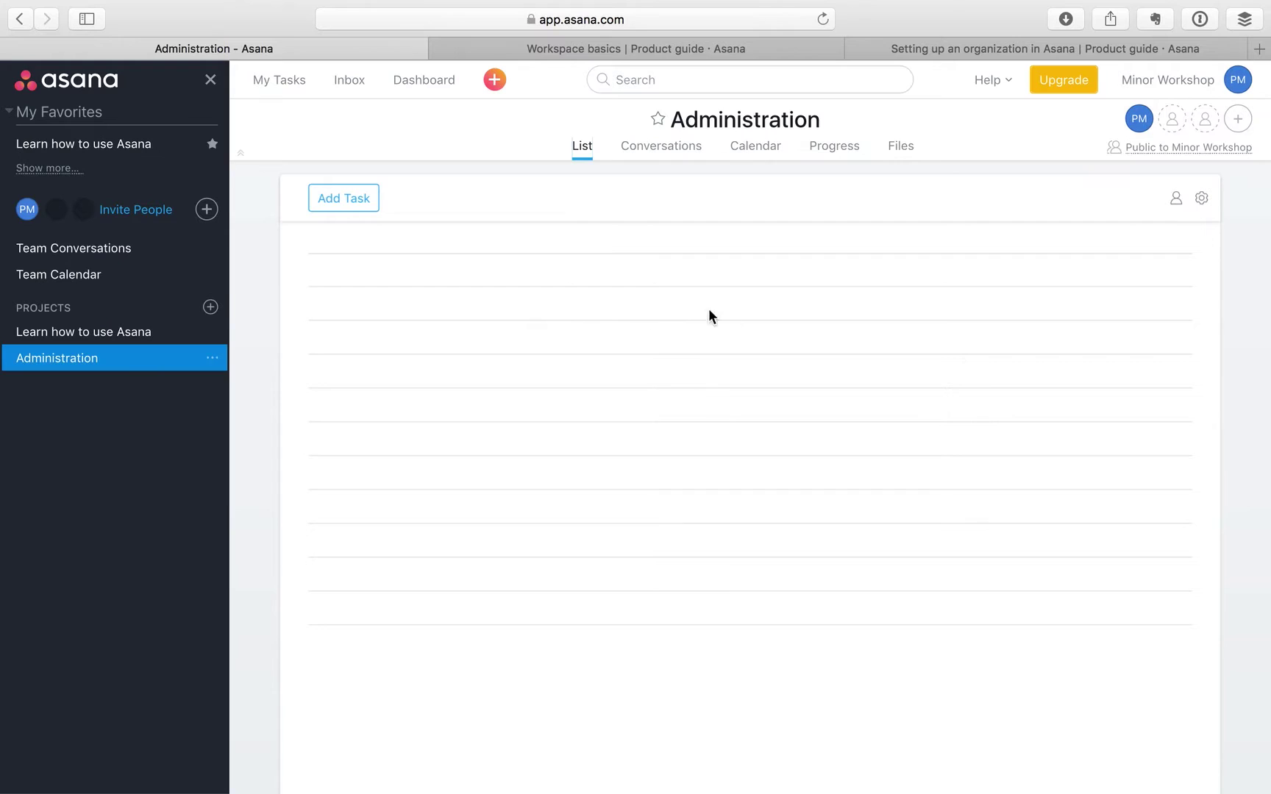
Add sections 'Accounting:', 'Human Resources:' and 'Social Committee:', then an empty task under Accounting:
left_click(550, 242)
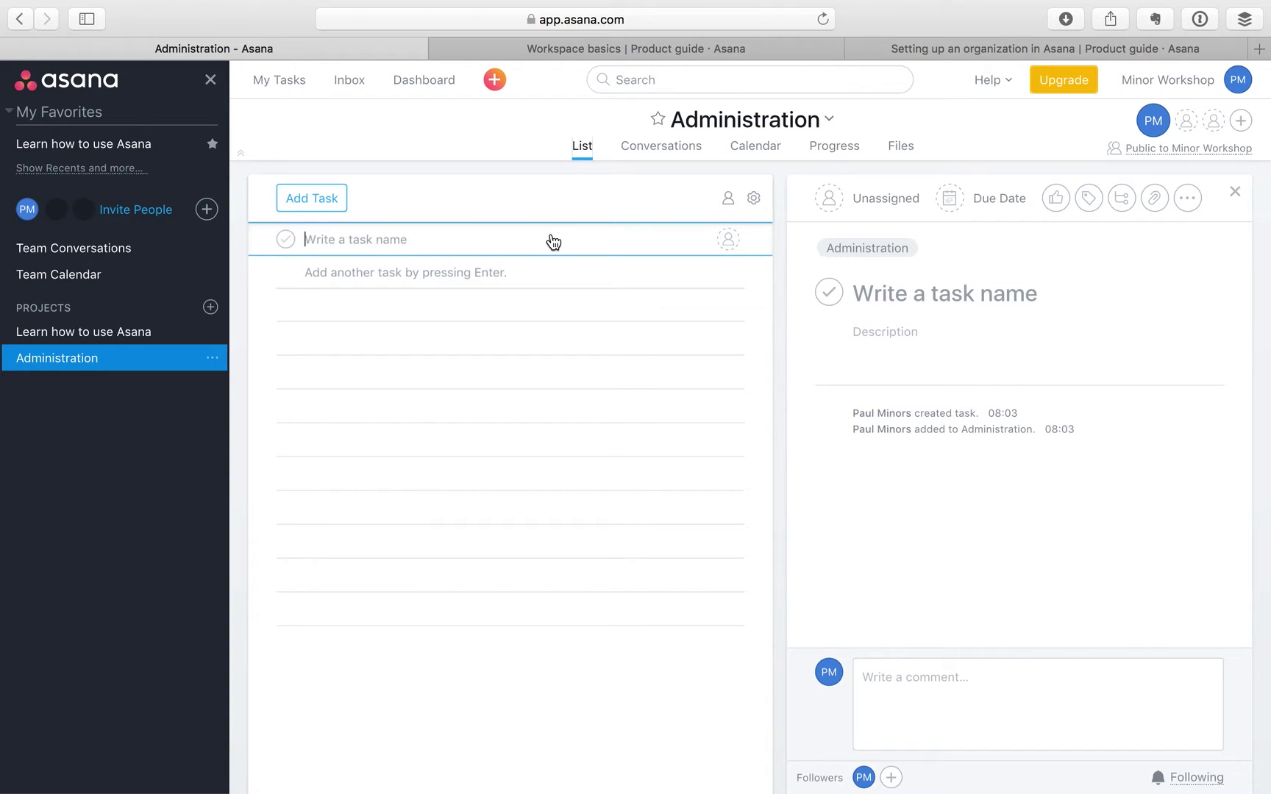
type("Accounting")
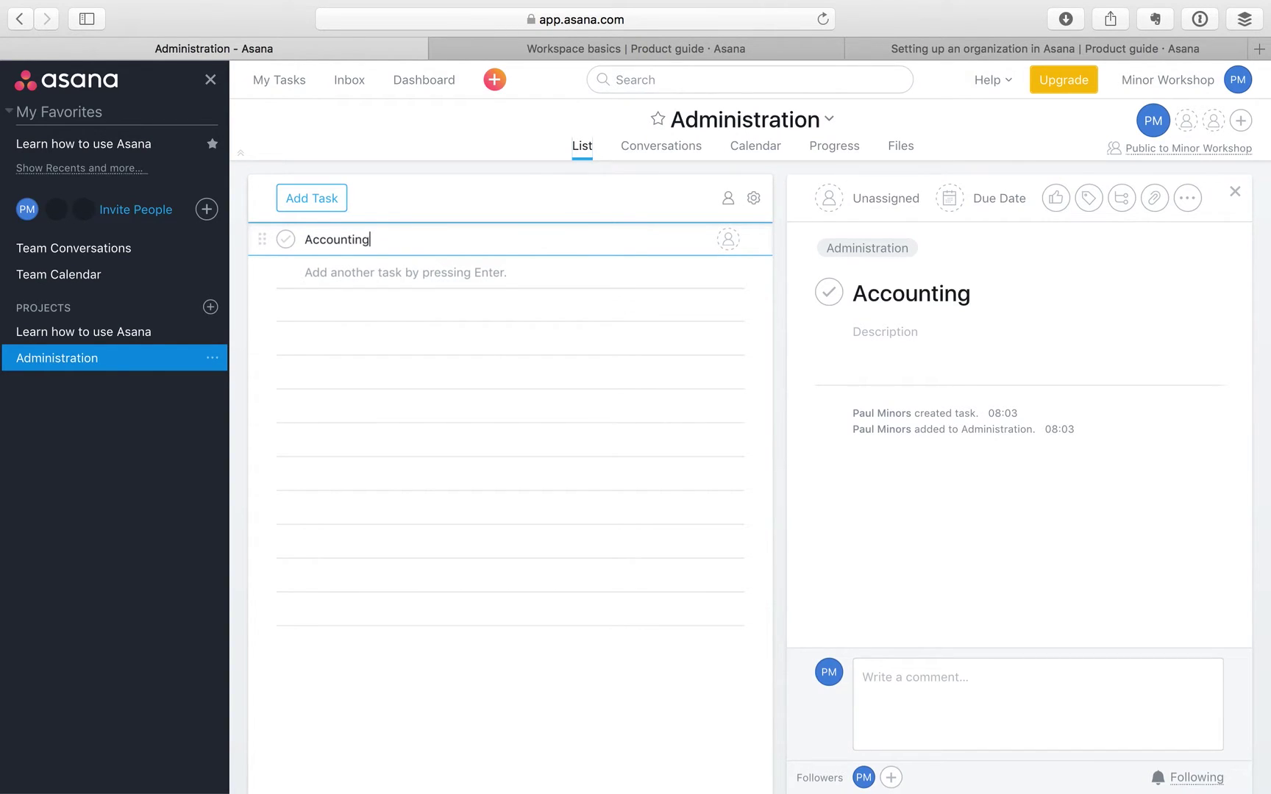
type(":")
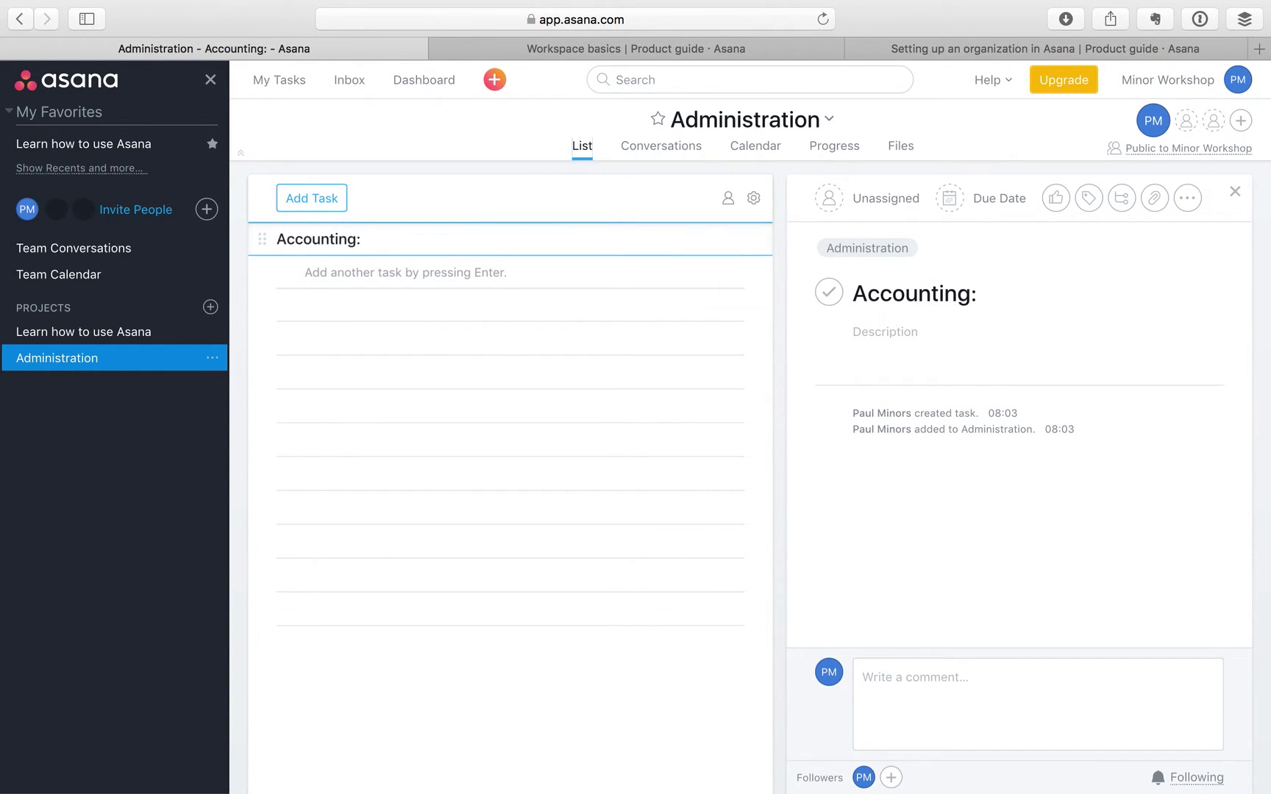
key("BackSpace")
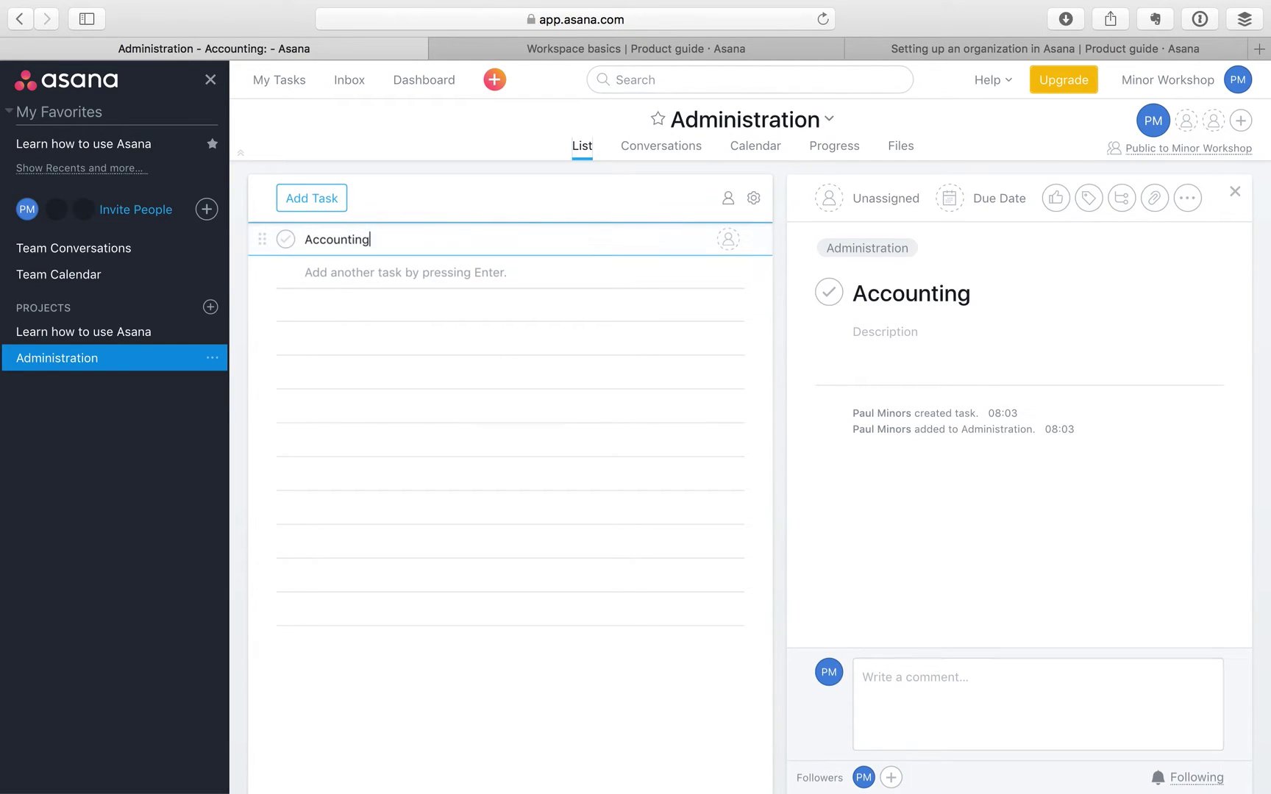
type(":")
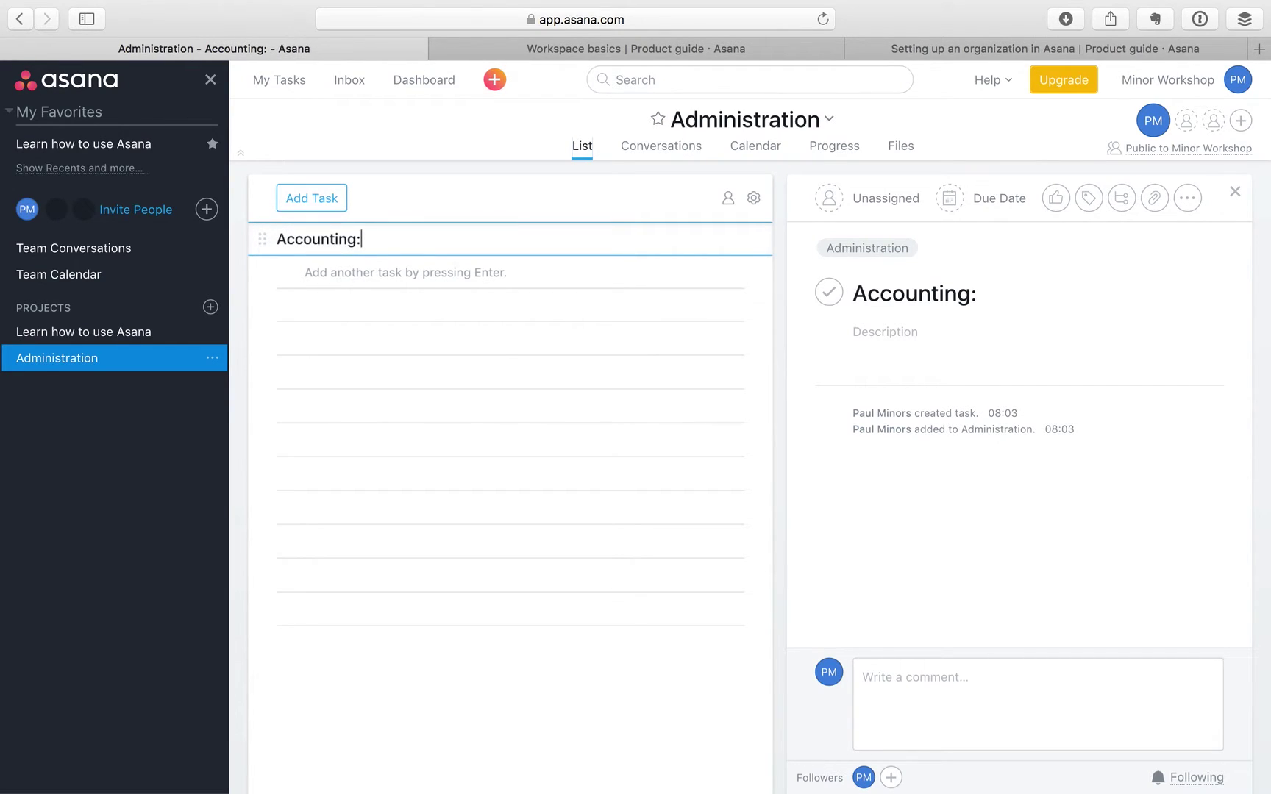
key("Return")
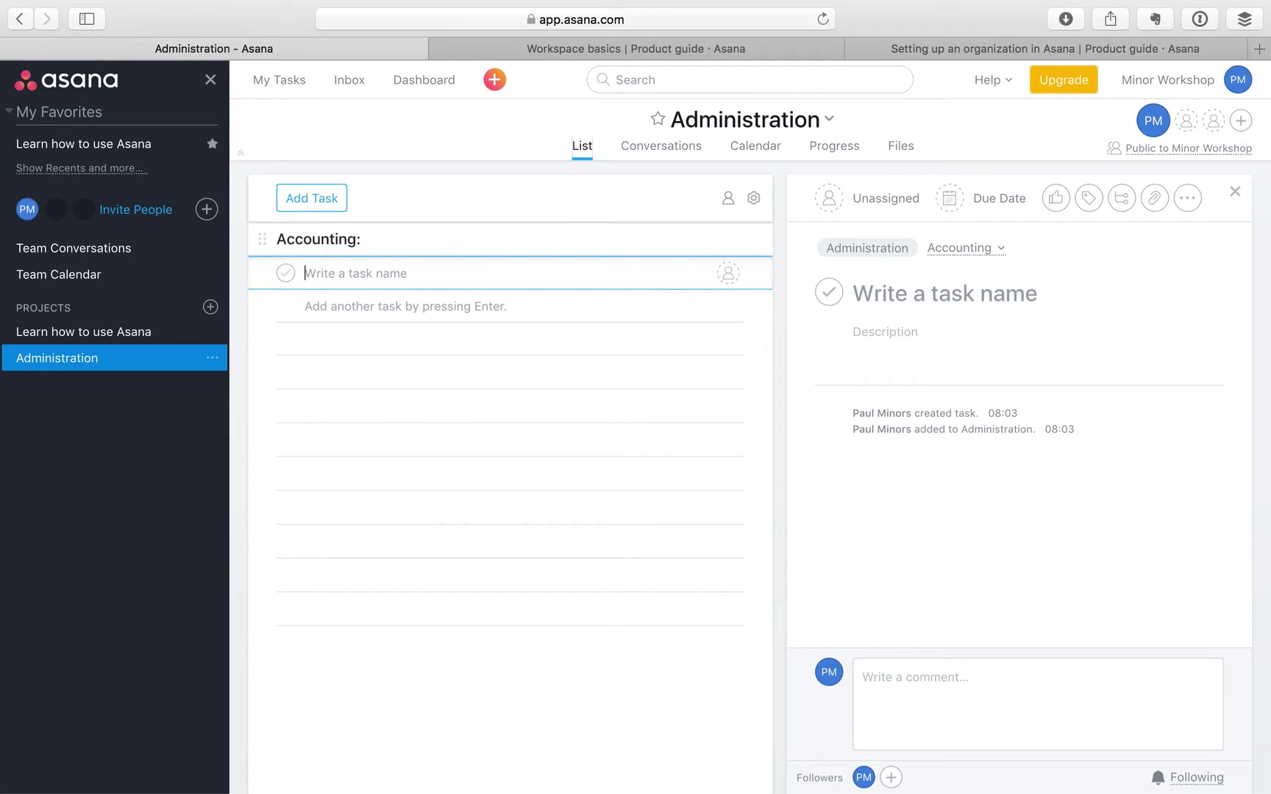
type("Human Re")
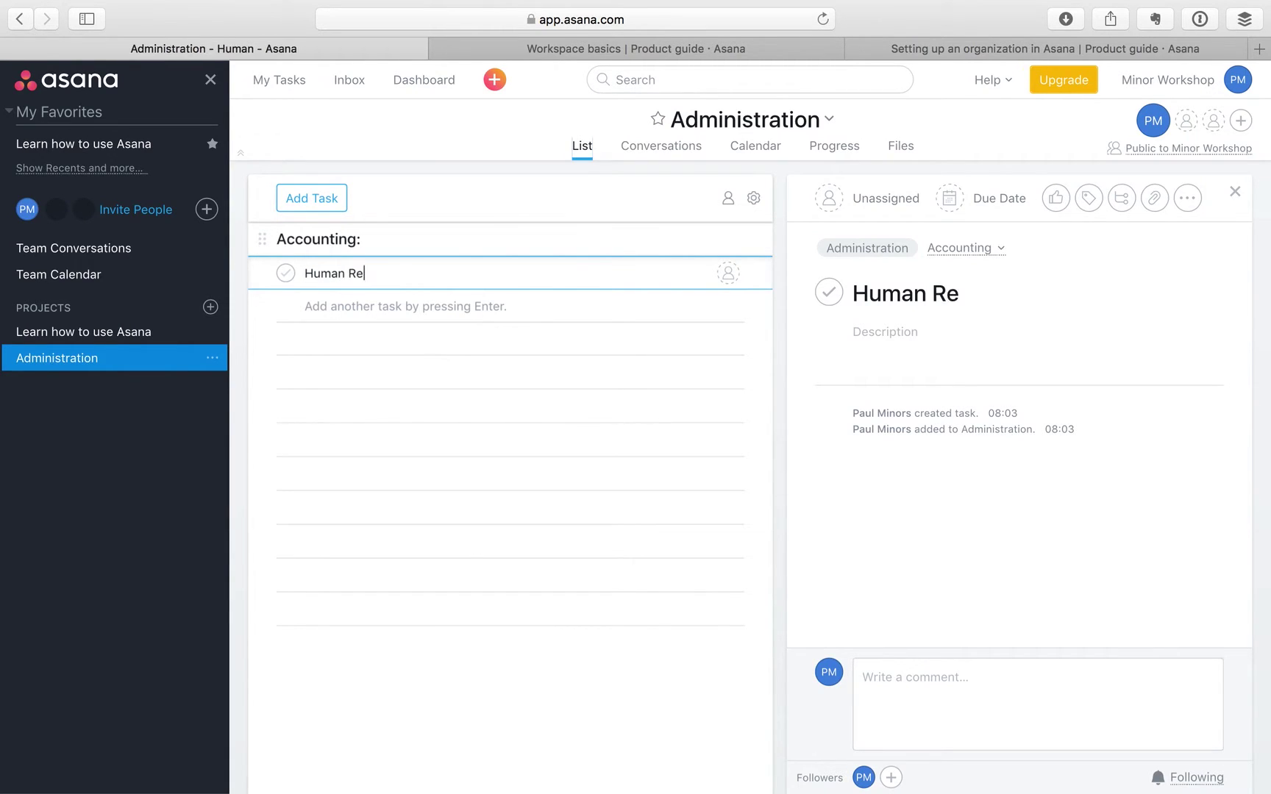
type("sources:")
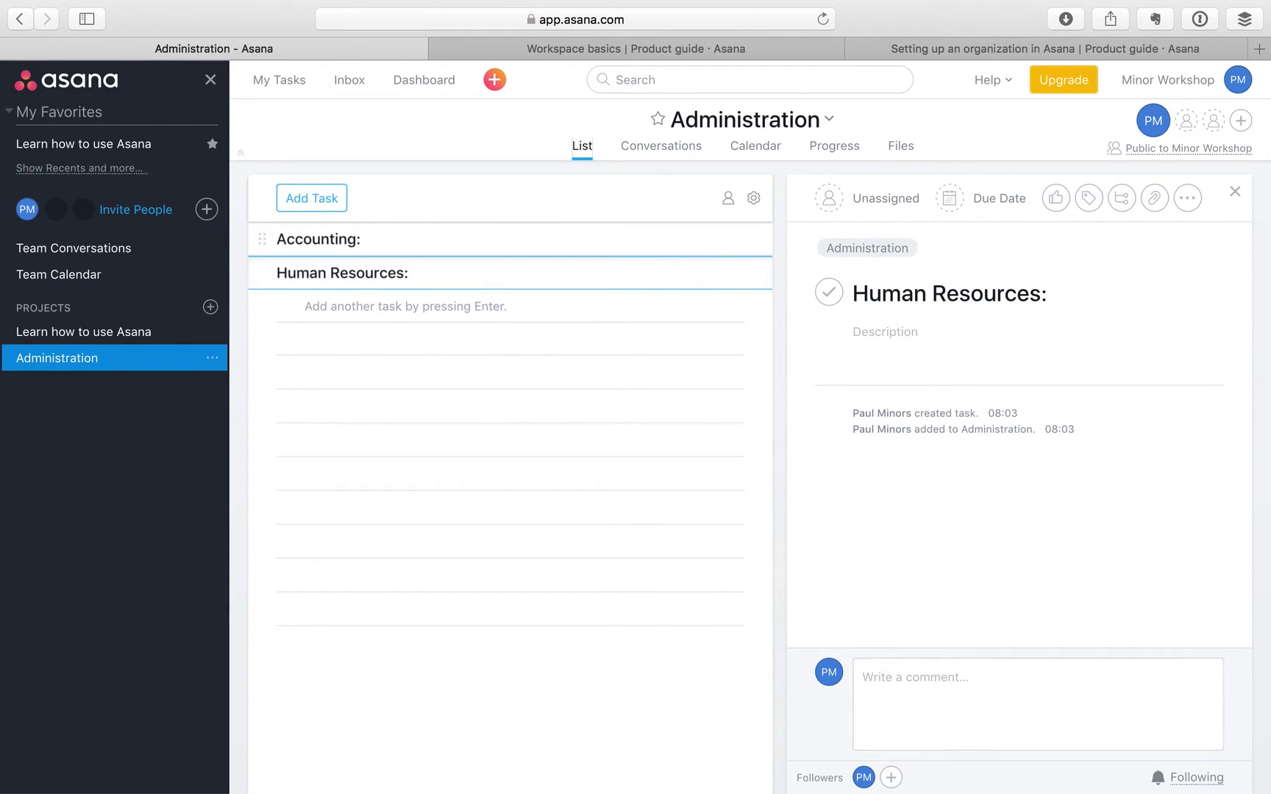
key("Return")
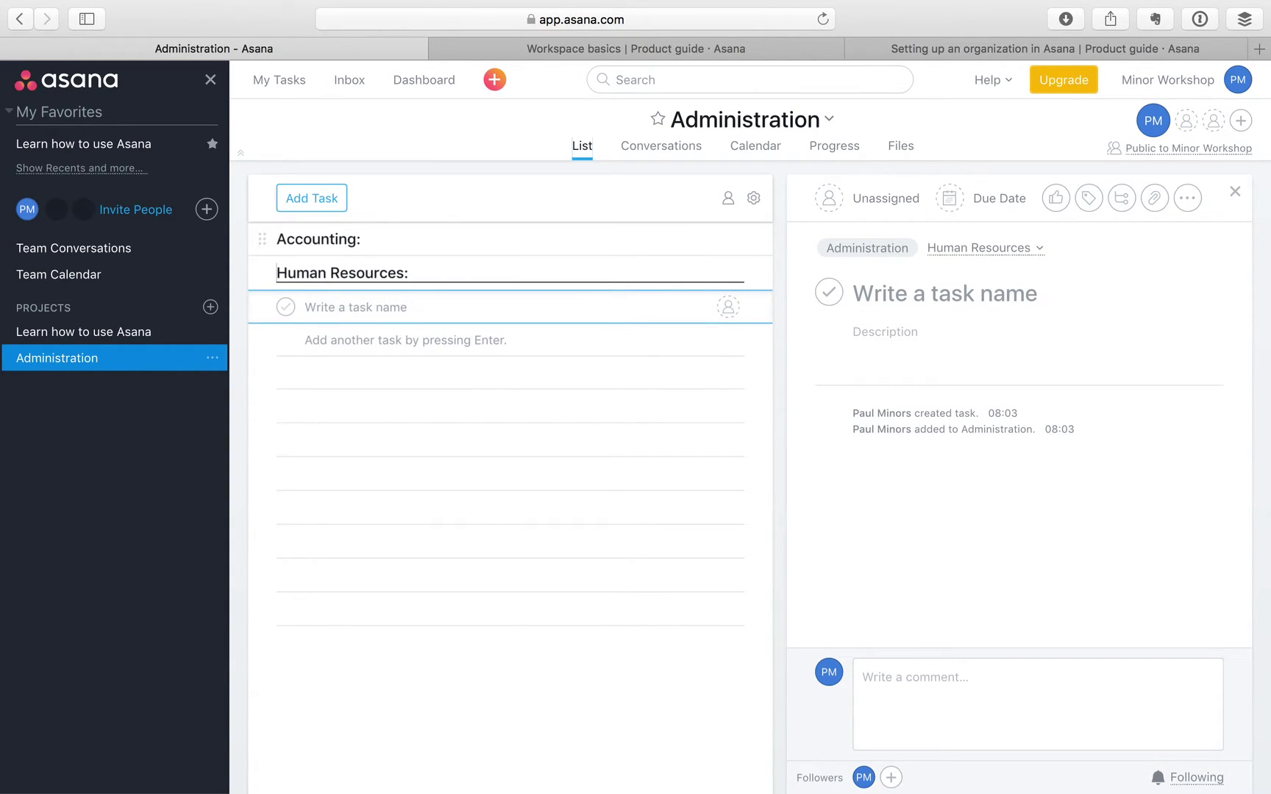
type("Social ")
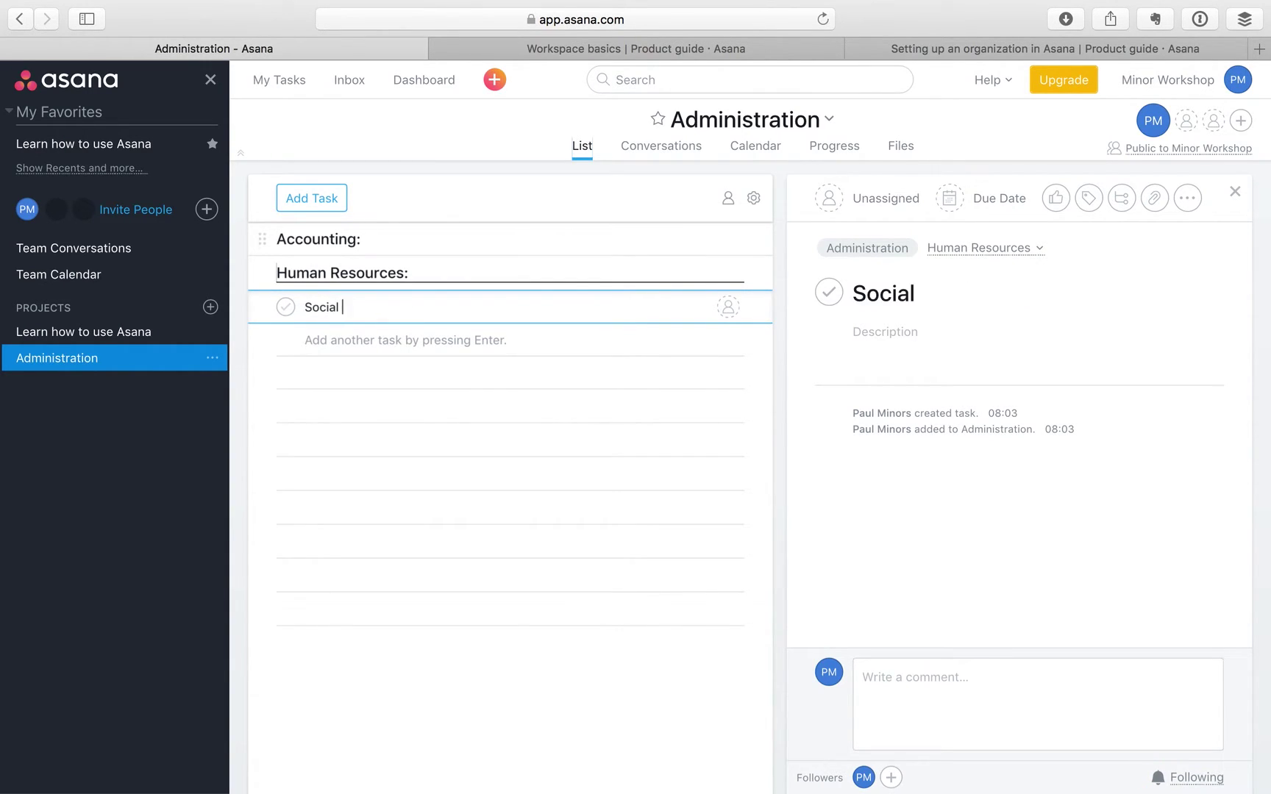
type("Committee:")
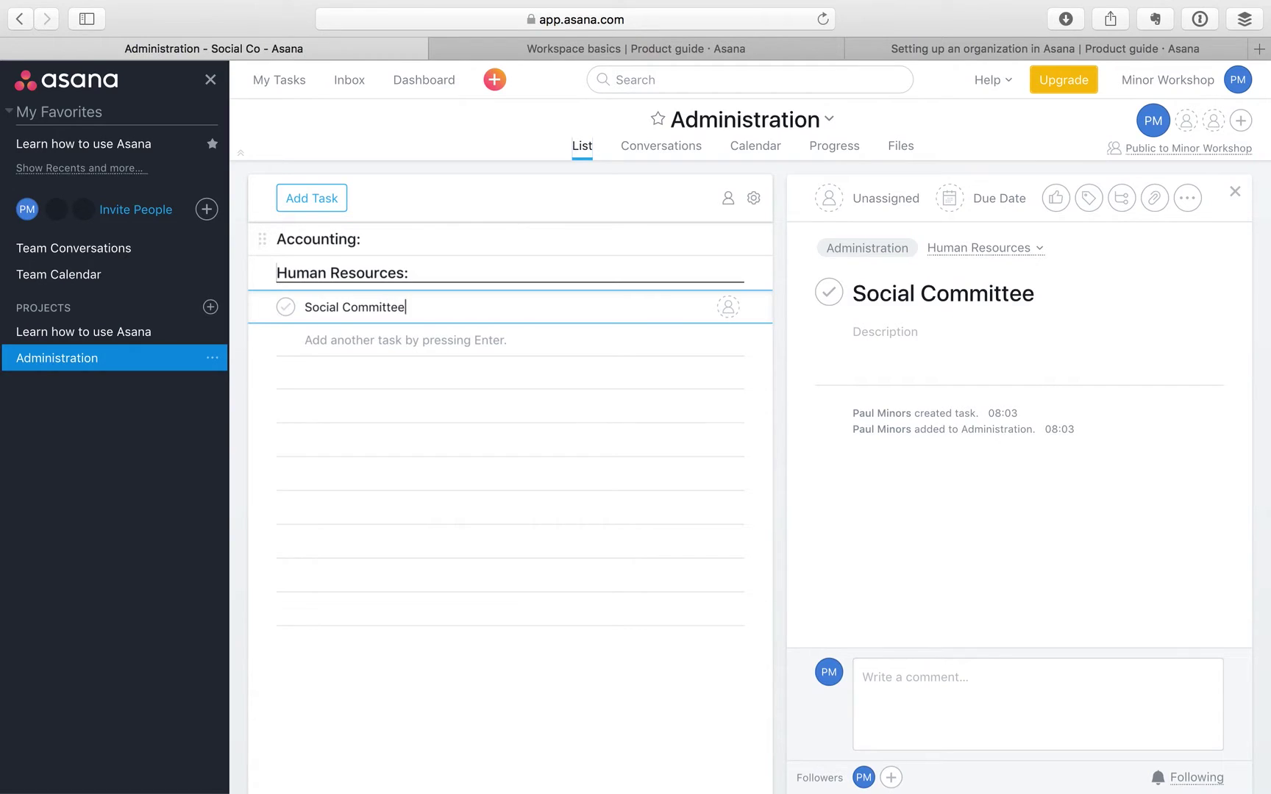
key("Up")
key("Up")
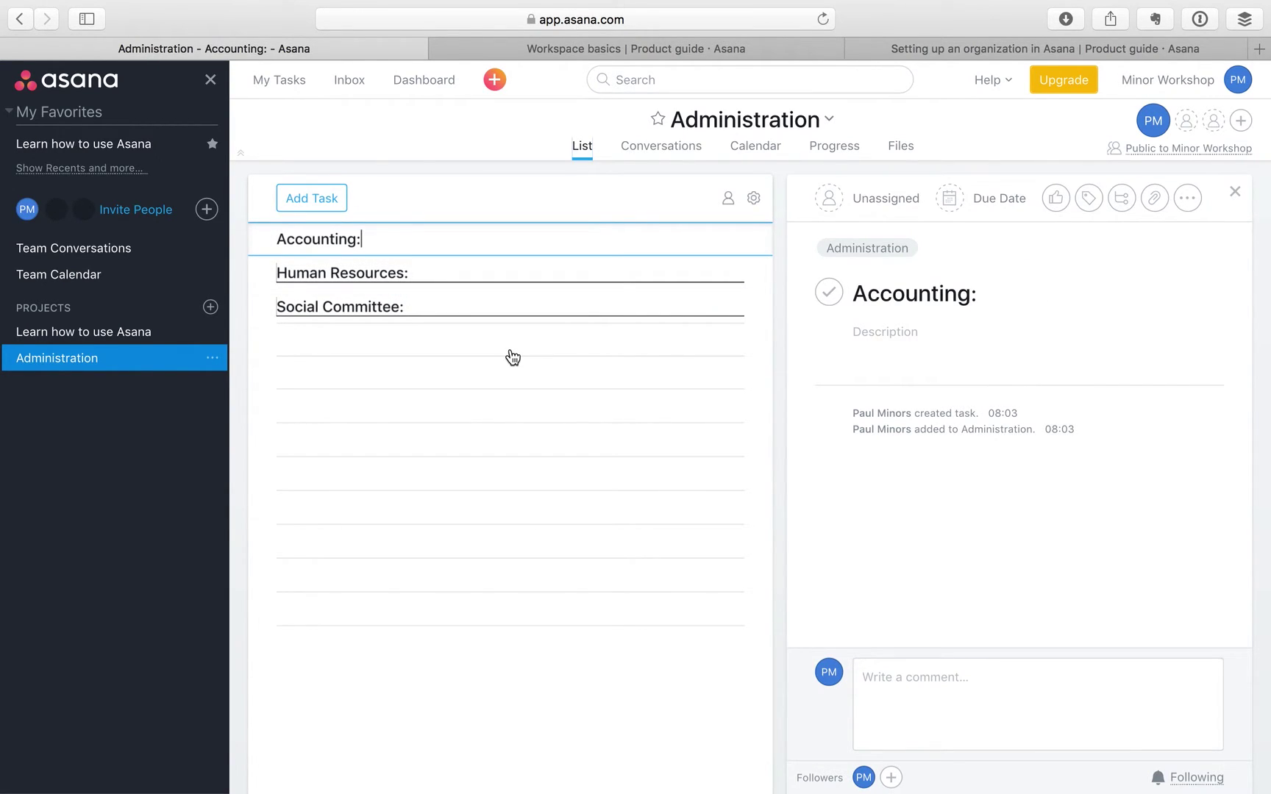
key("Return")
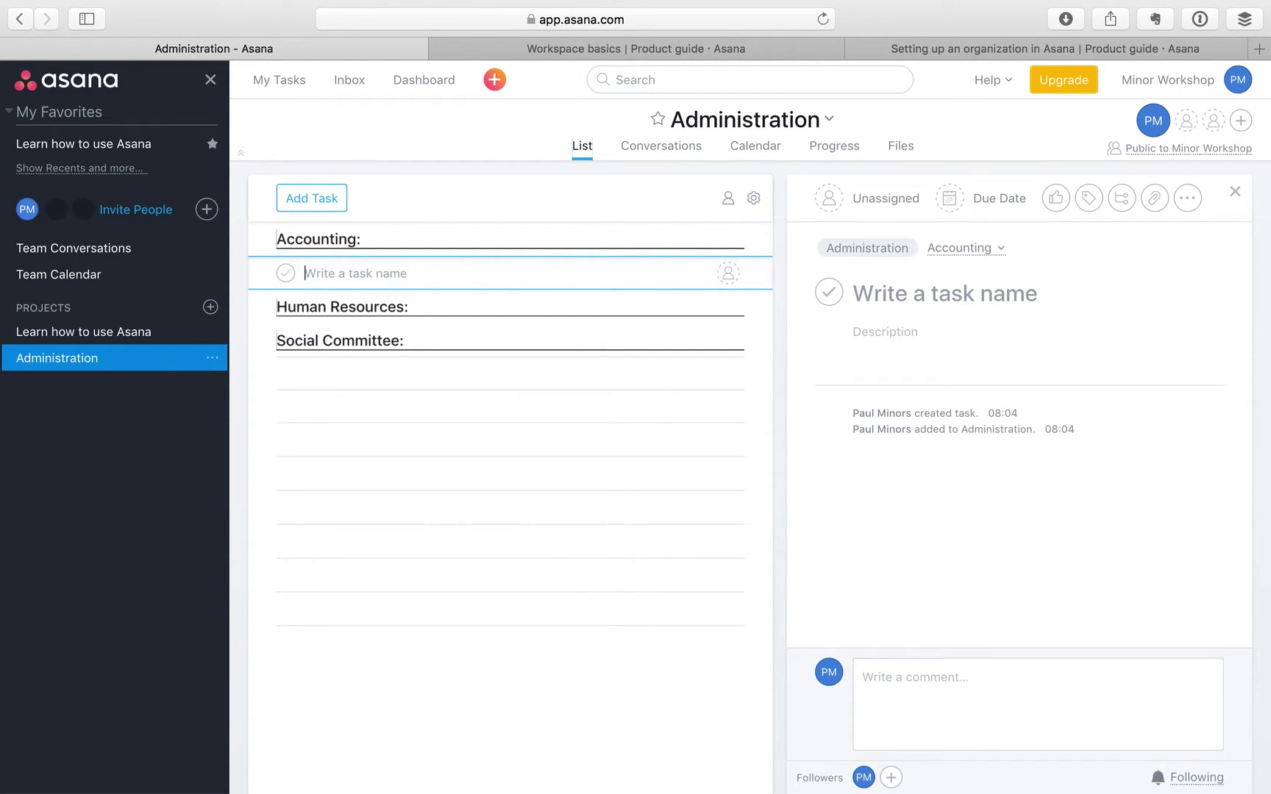
Name the Accounting task 'Pay monthly bills', assign it to yourself and make it due tomorrow
type("Pay ")
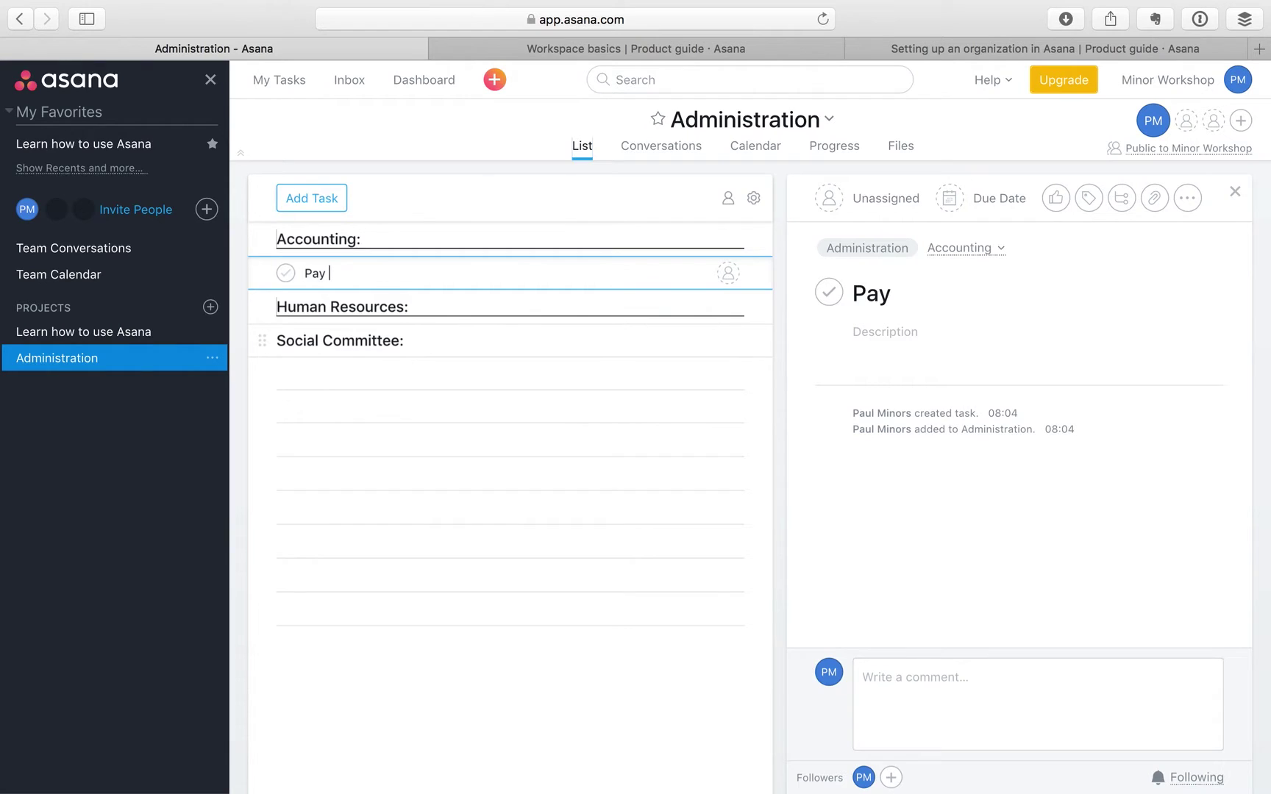
type("monthly bills")
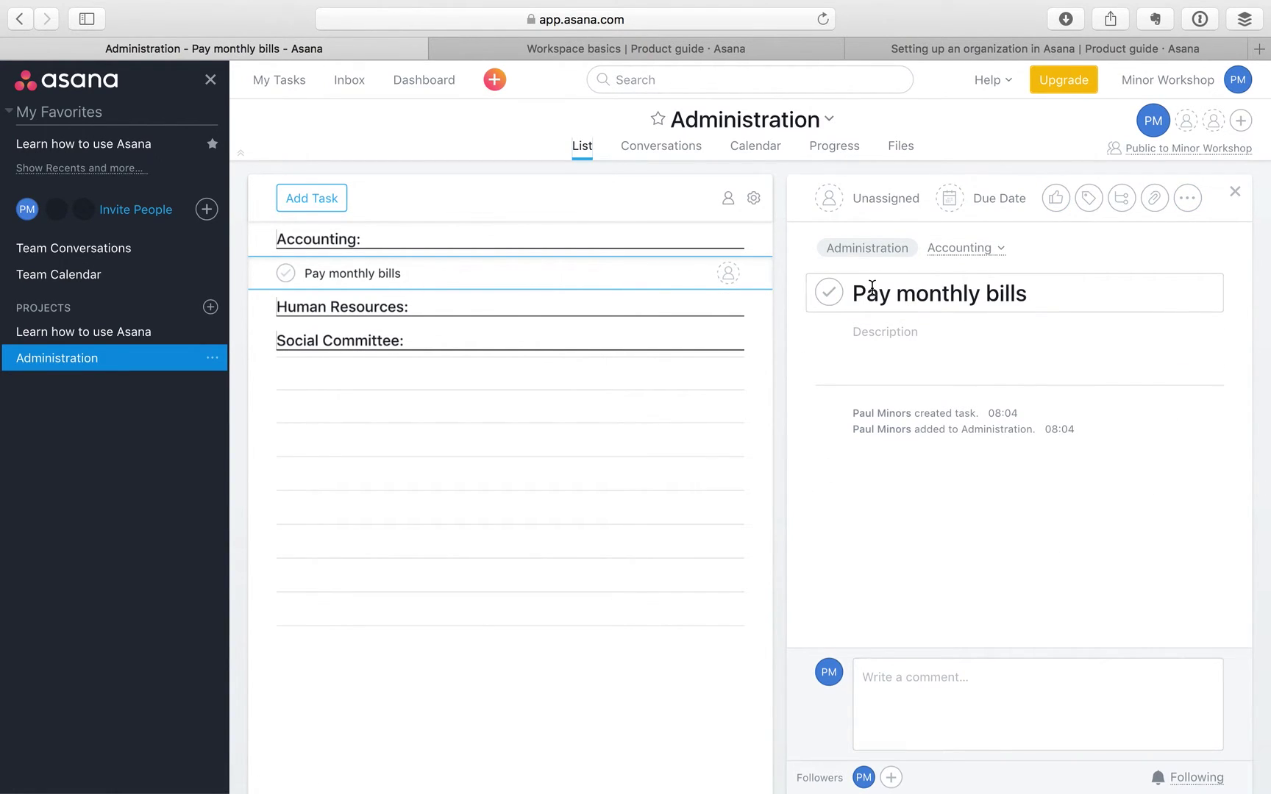
left_click(871, 199)
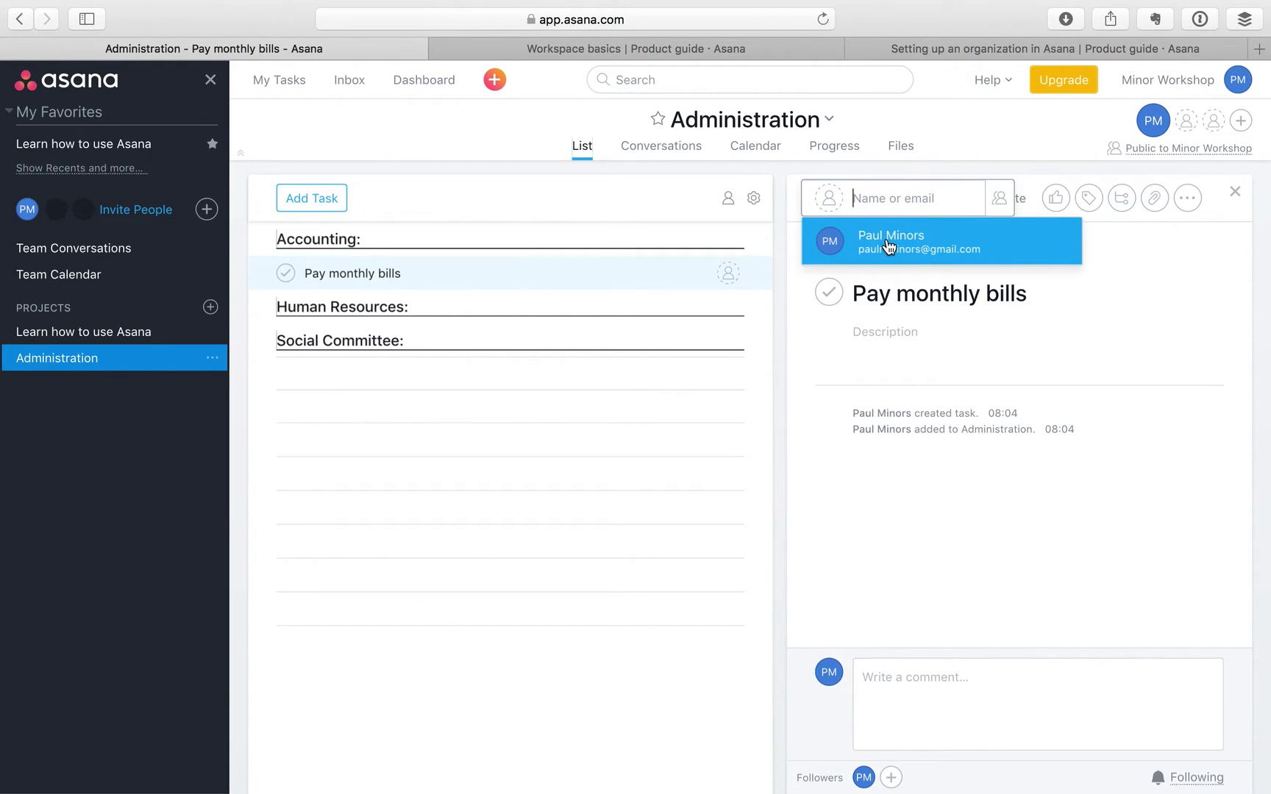
left_click(940, 237)
left_click(987, 214)
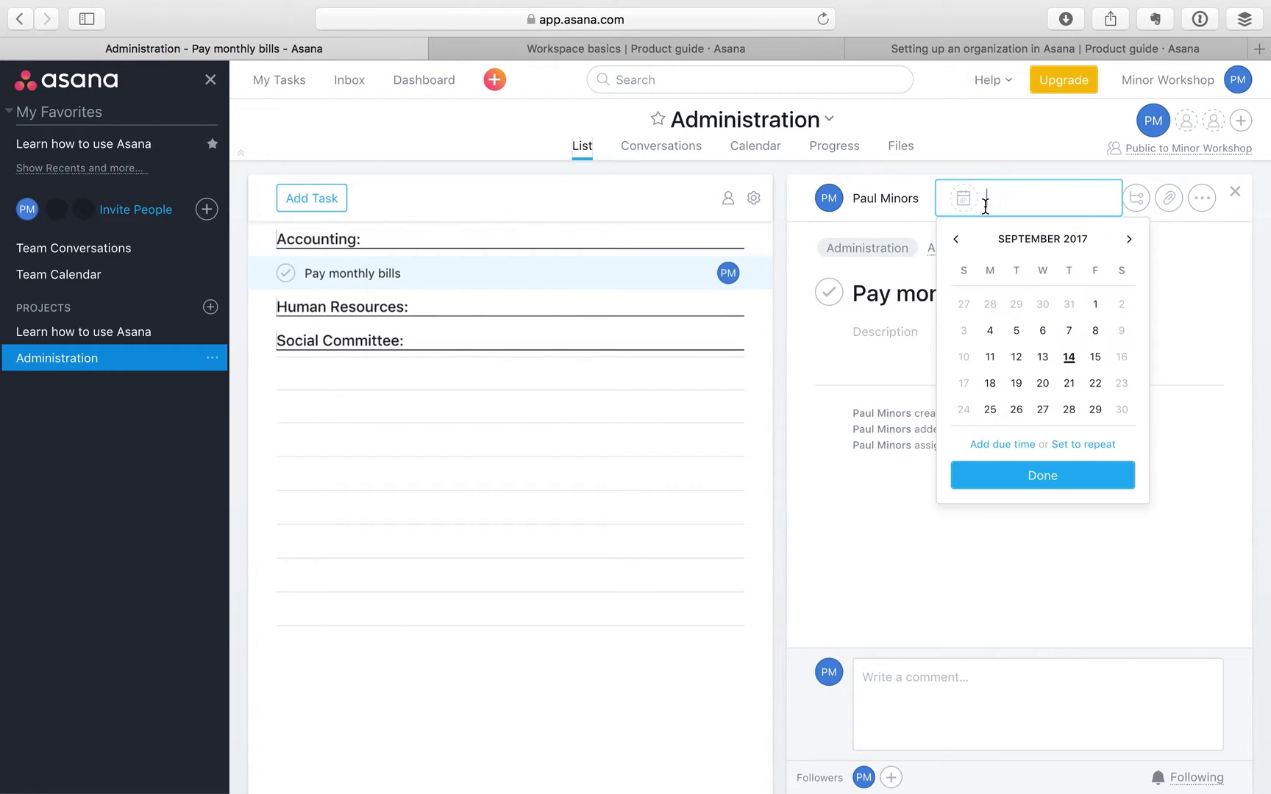
left_click(1097, 363)
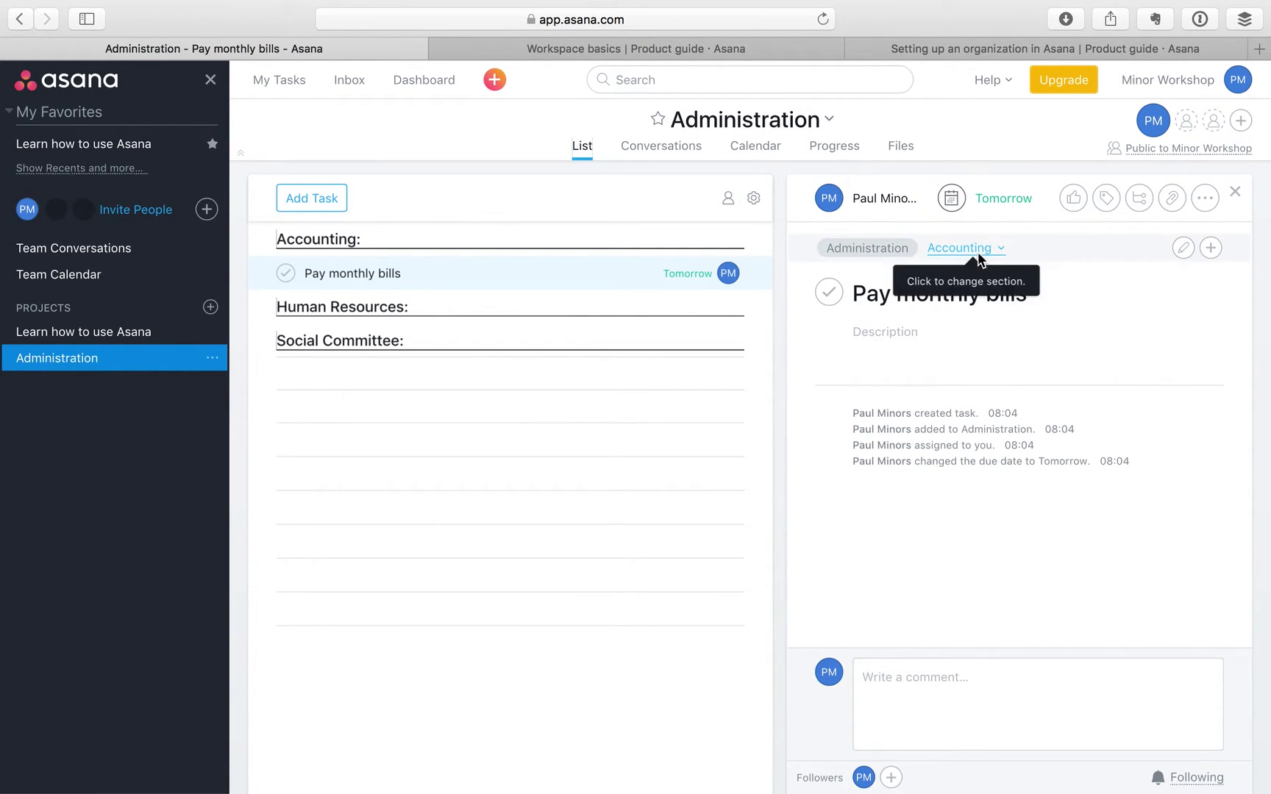
Try the subtask and attachment options, then start editing the task description
left_click(1140, 200)
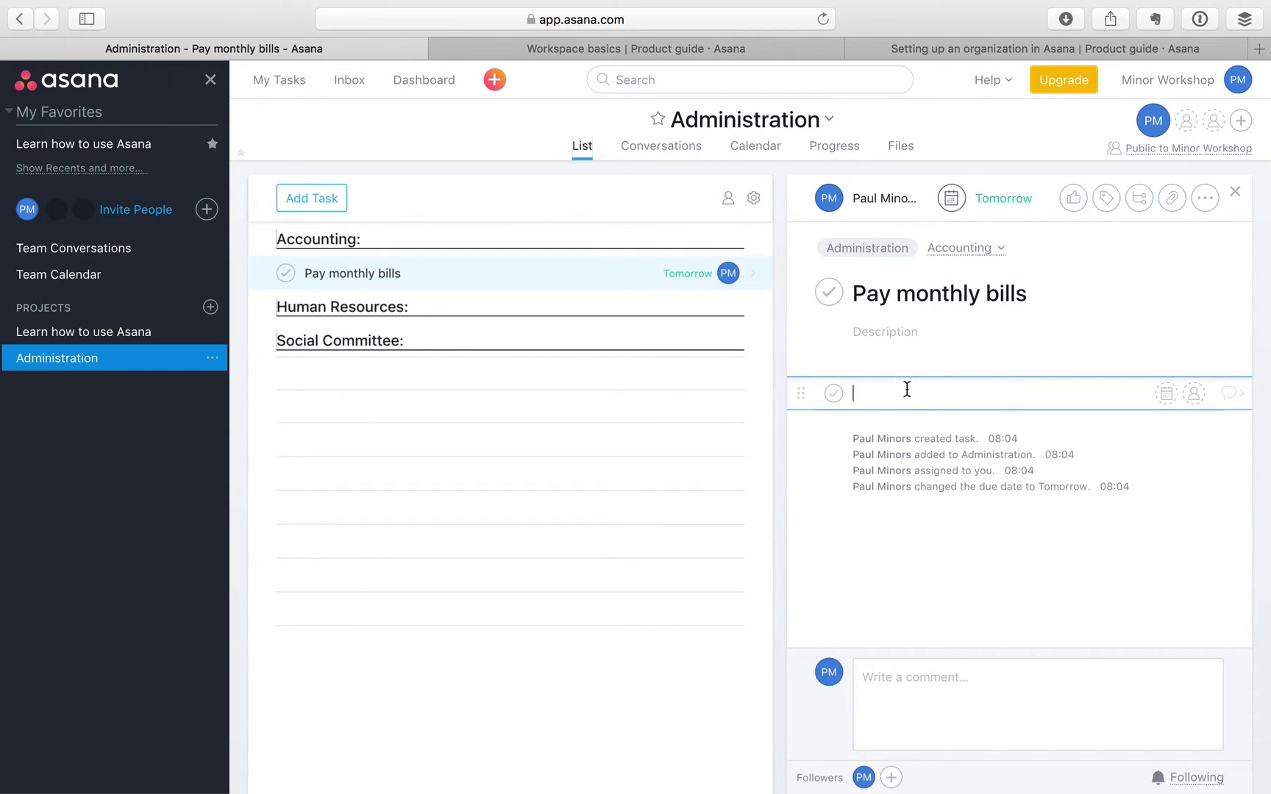
key("Escape")
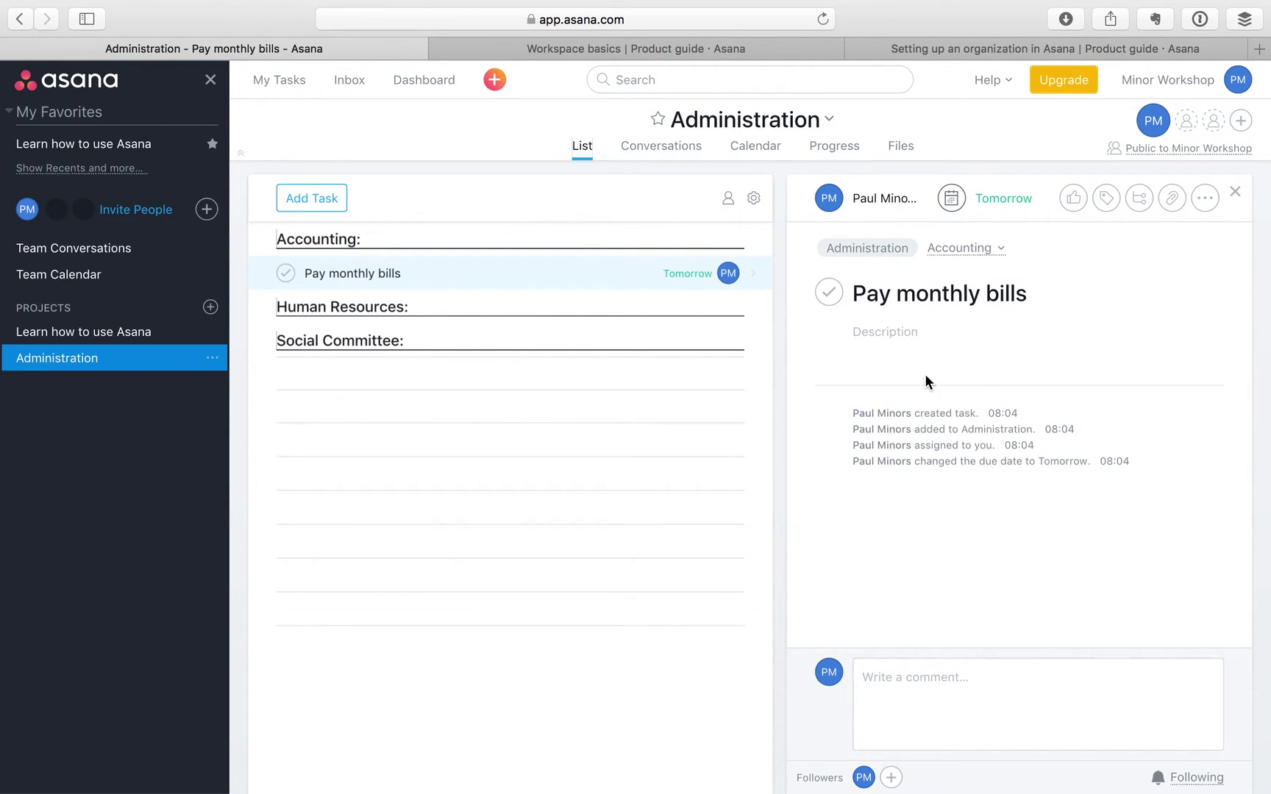
left_click(1172, 211)
left_click(853, 347)
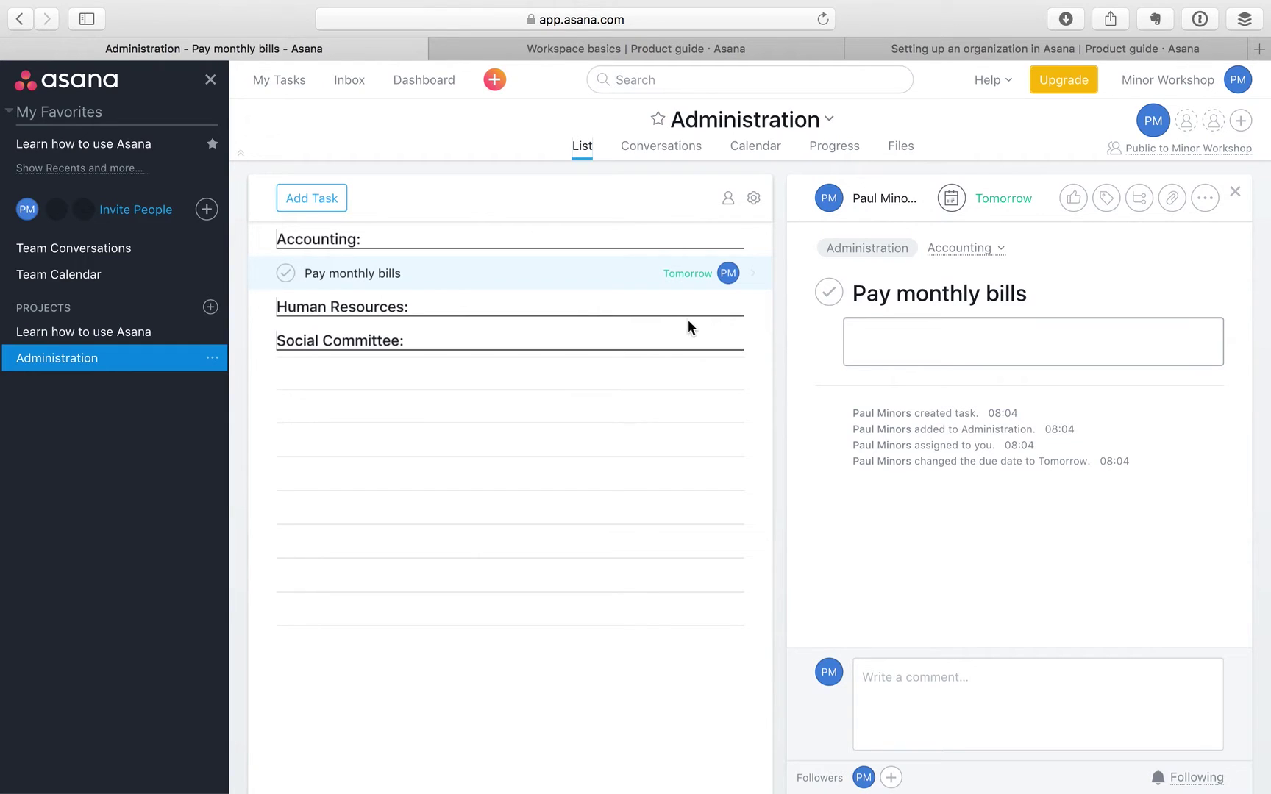
Add 'Pay monthly salaries' under Human Resources, assigned to yourself and due 29 Sep
left_click(581, 304)
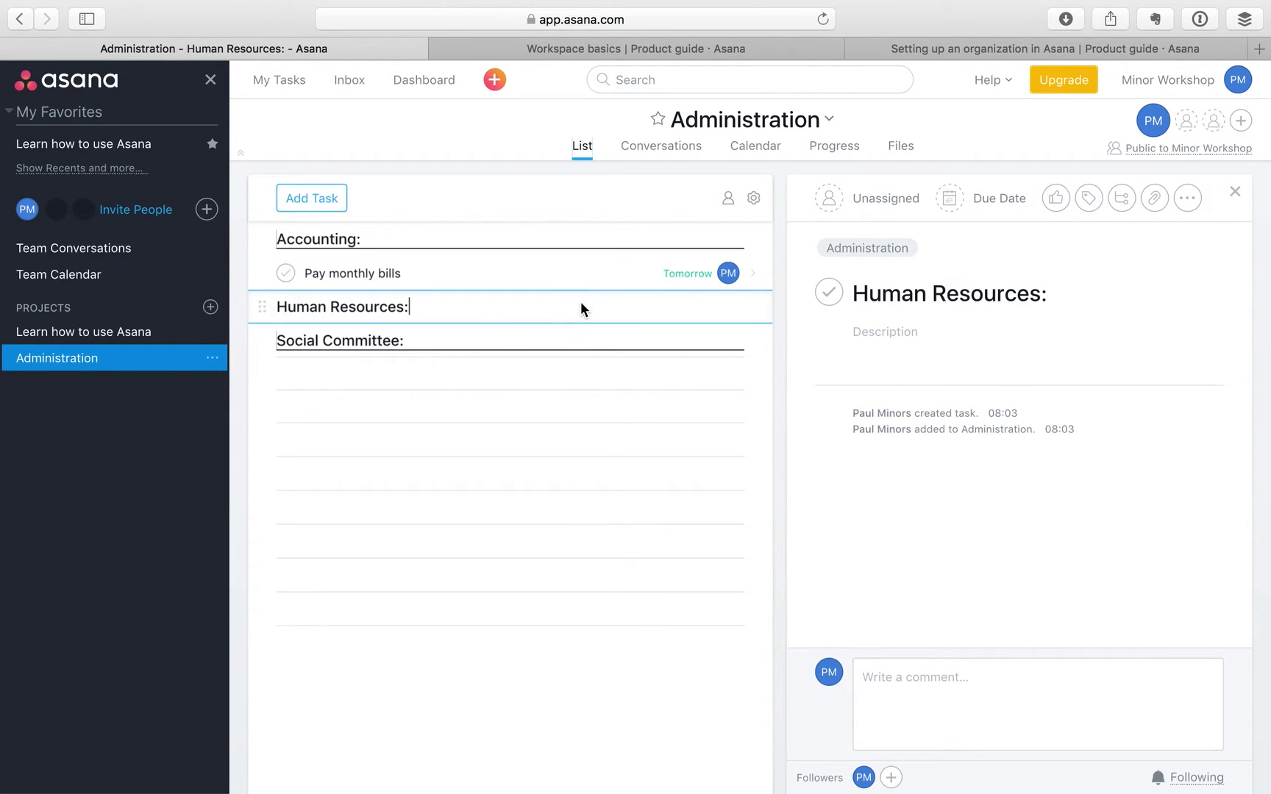
key("Return")
type("Pay ")
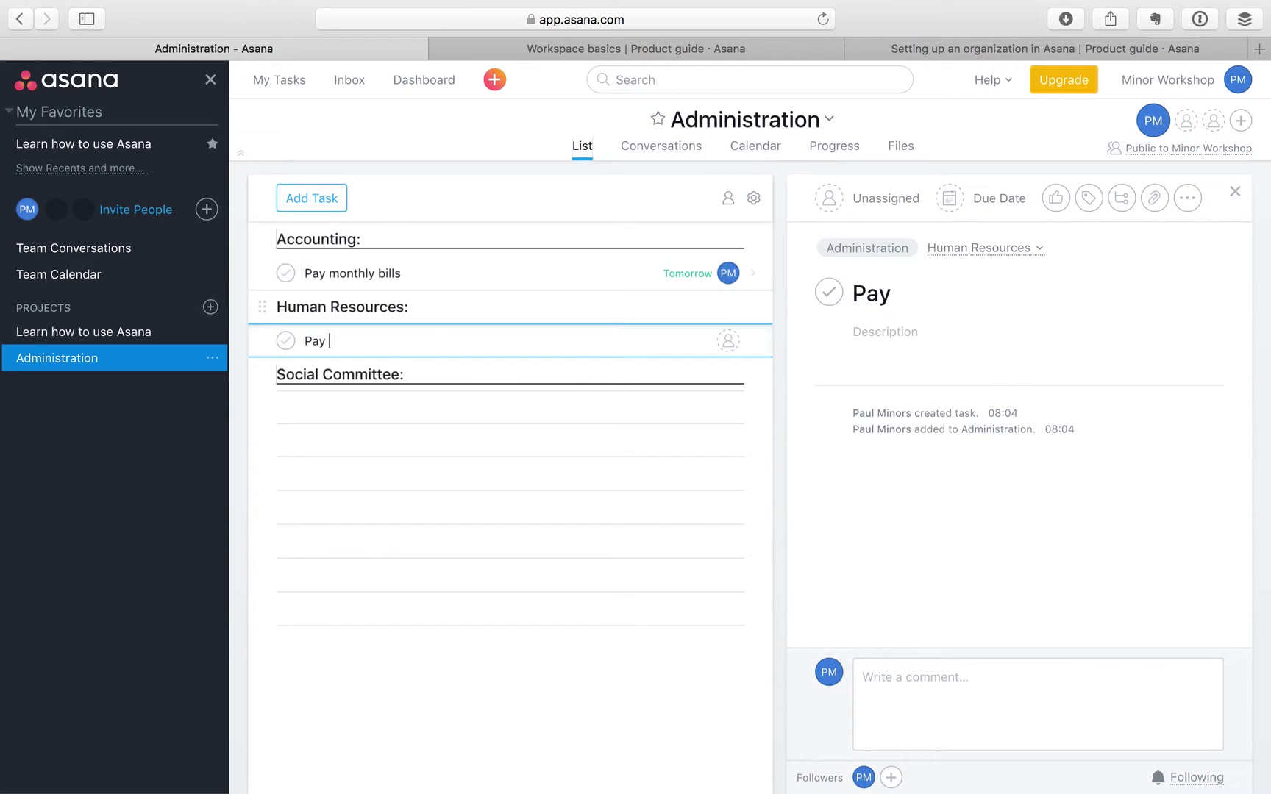
type("monthly sala")
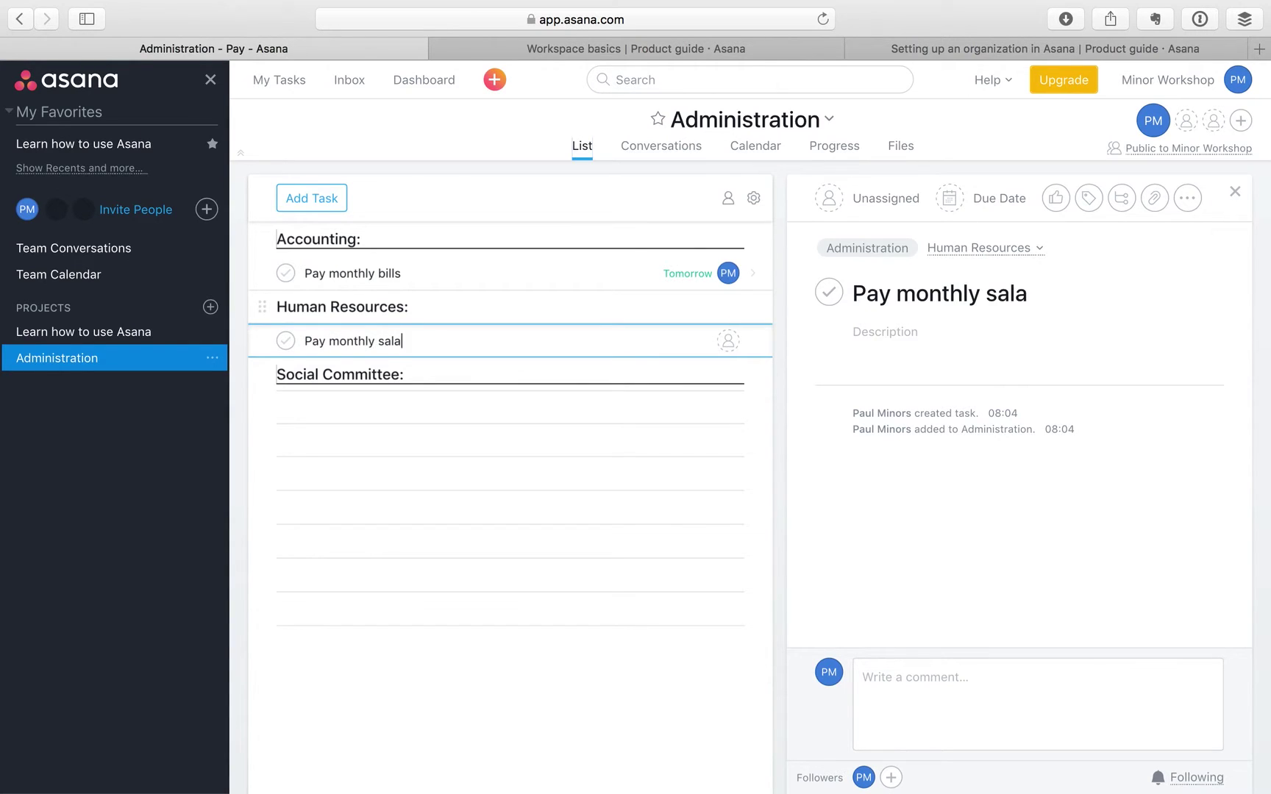
type("ries")
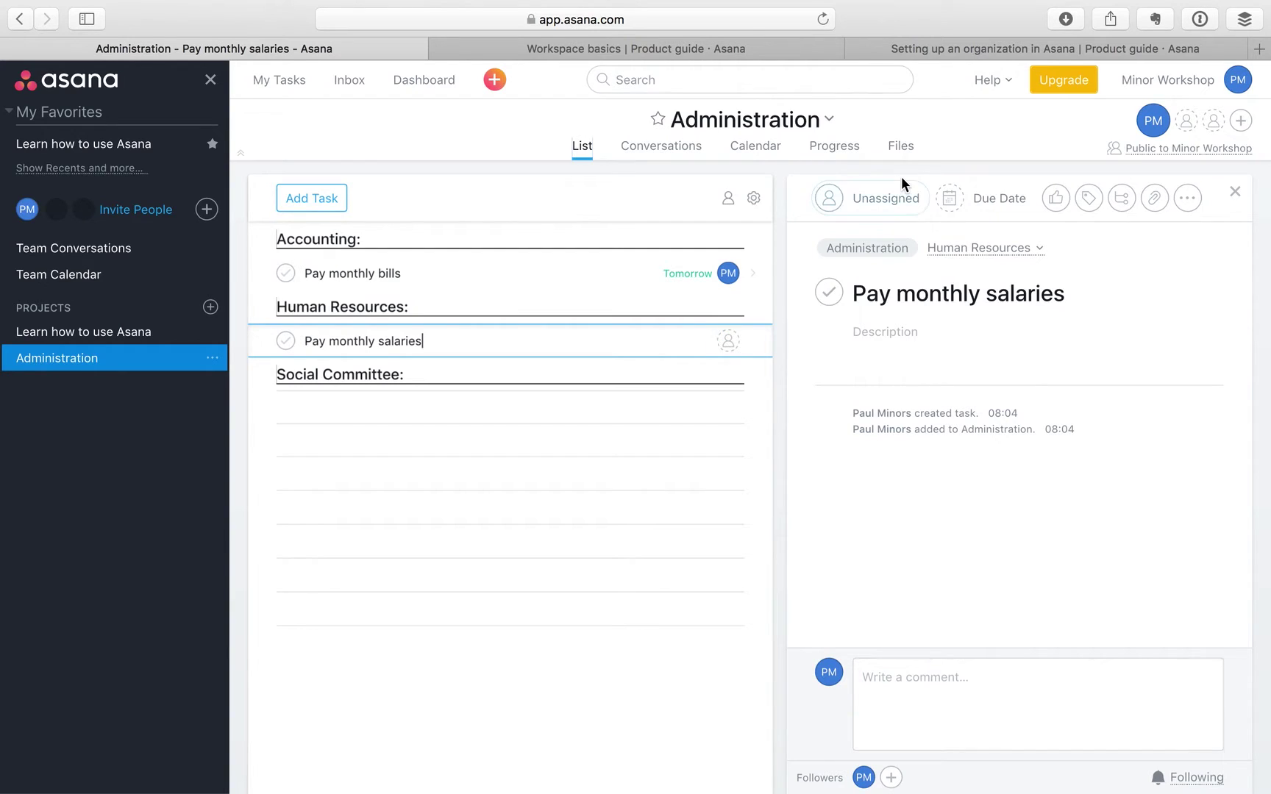
left_click(725, 342)
left_click(690, 409)
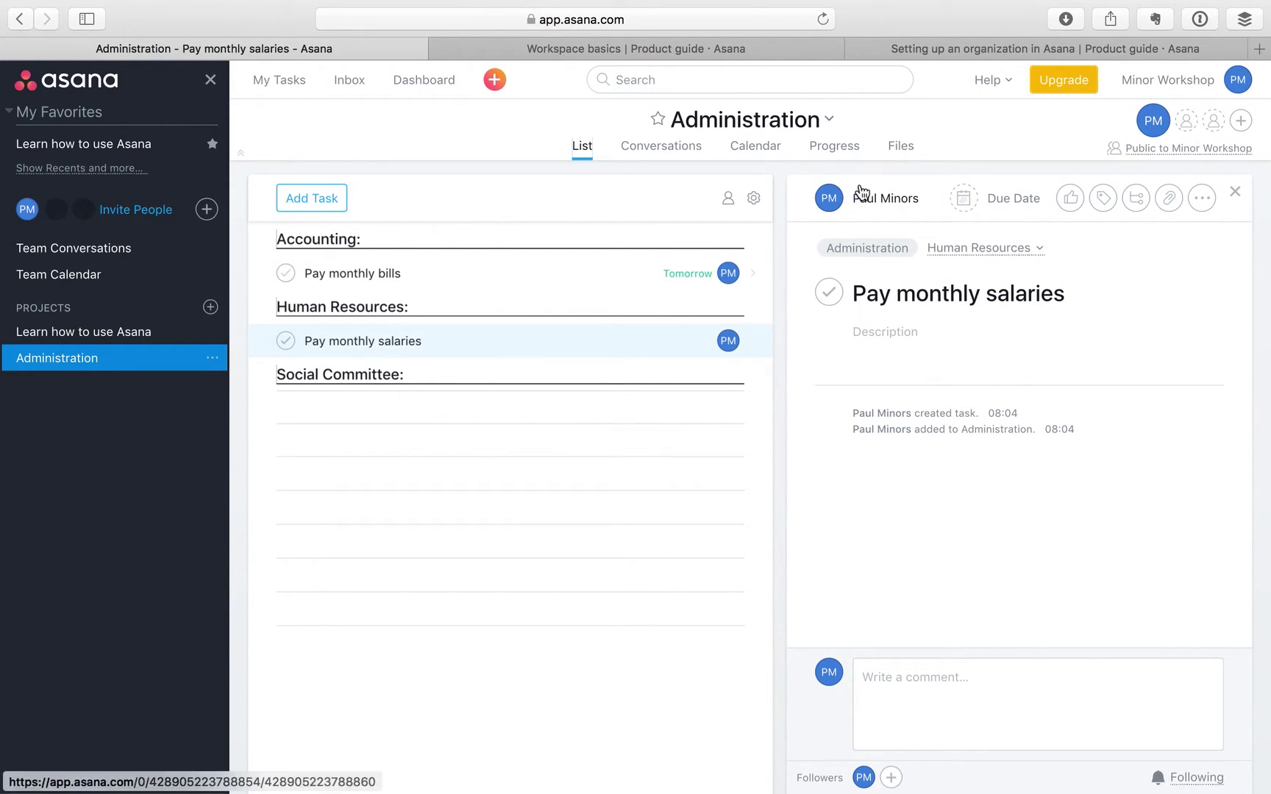
left_click(973, 206)
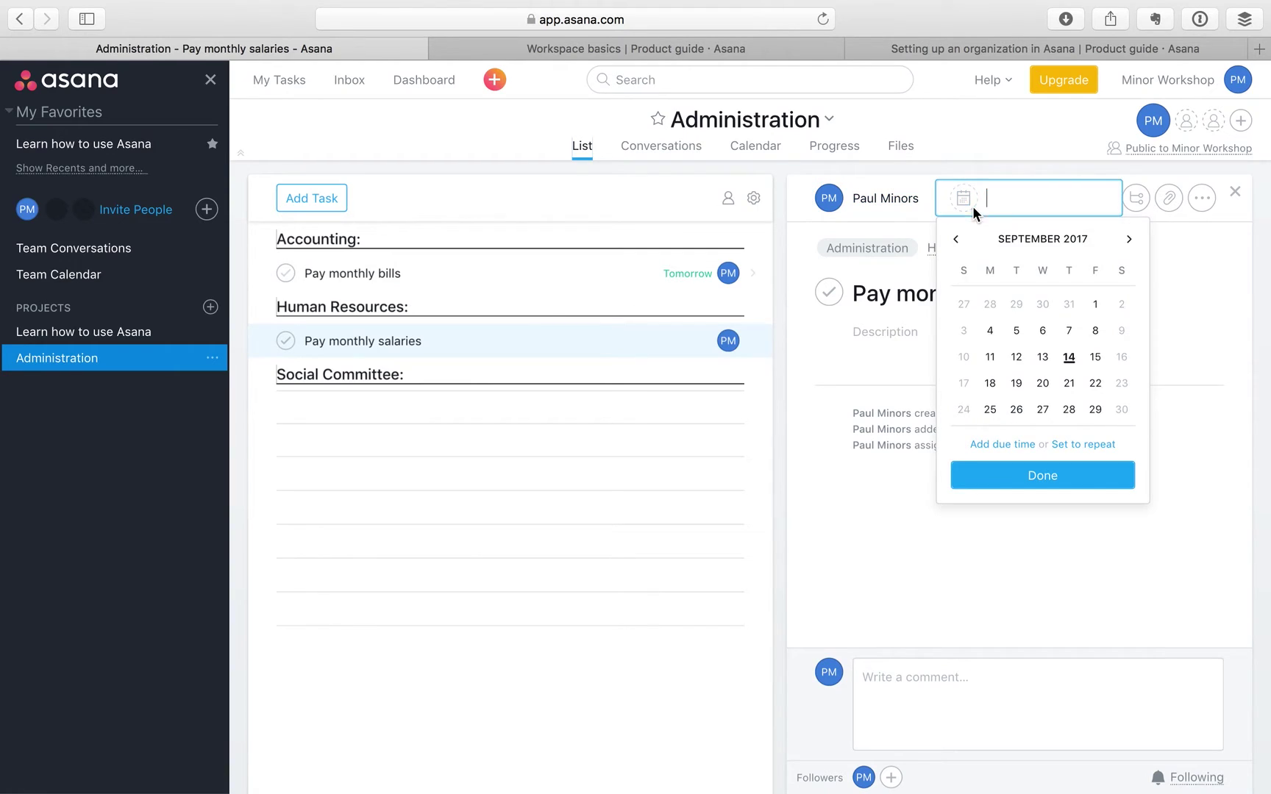
left_click(1096, 411)
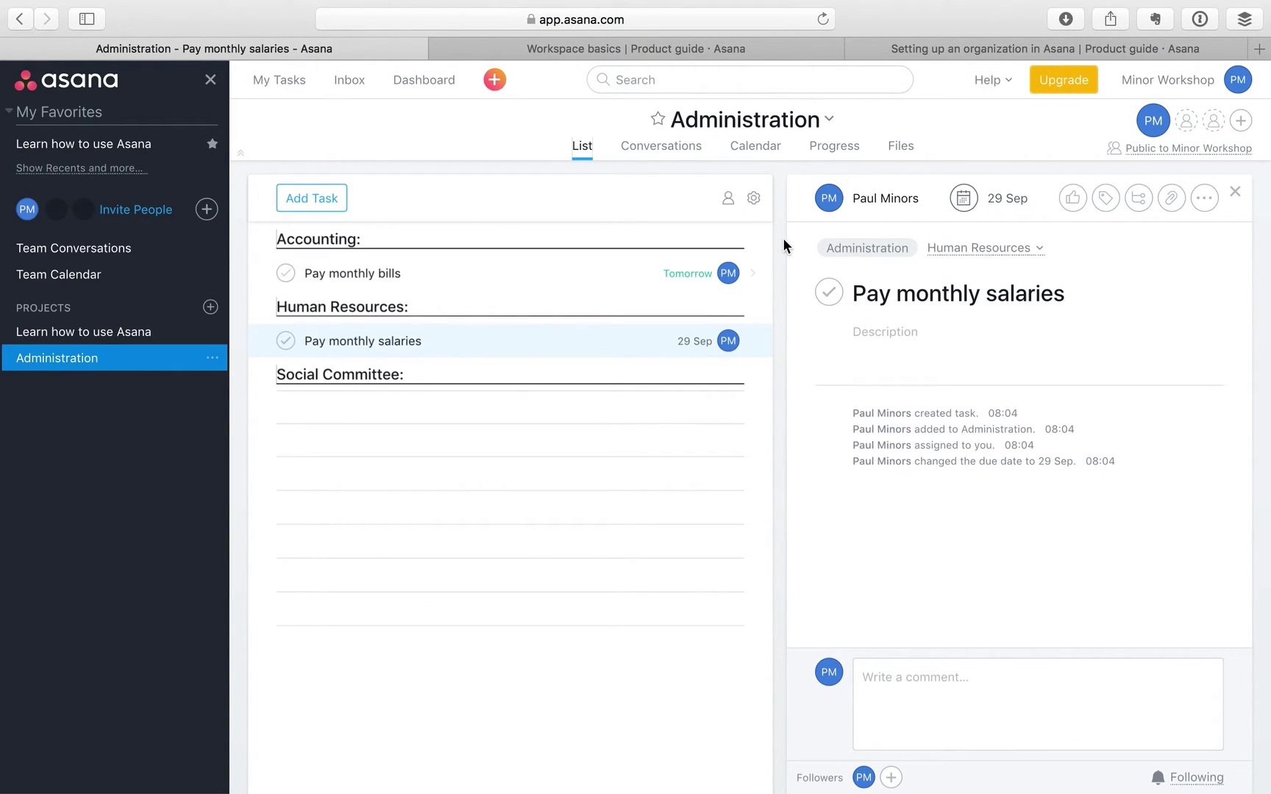
left_click(753, 198)
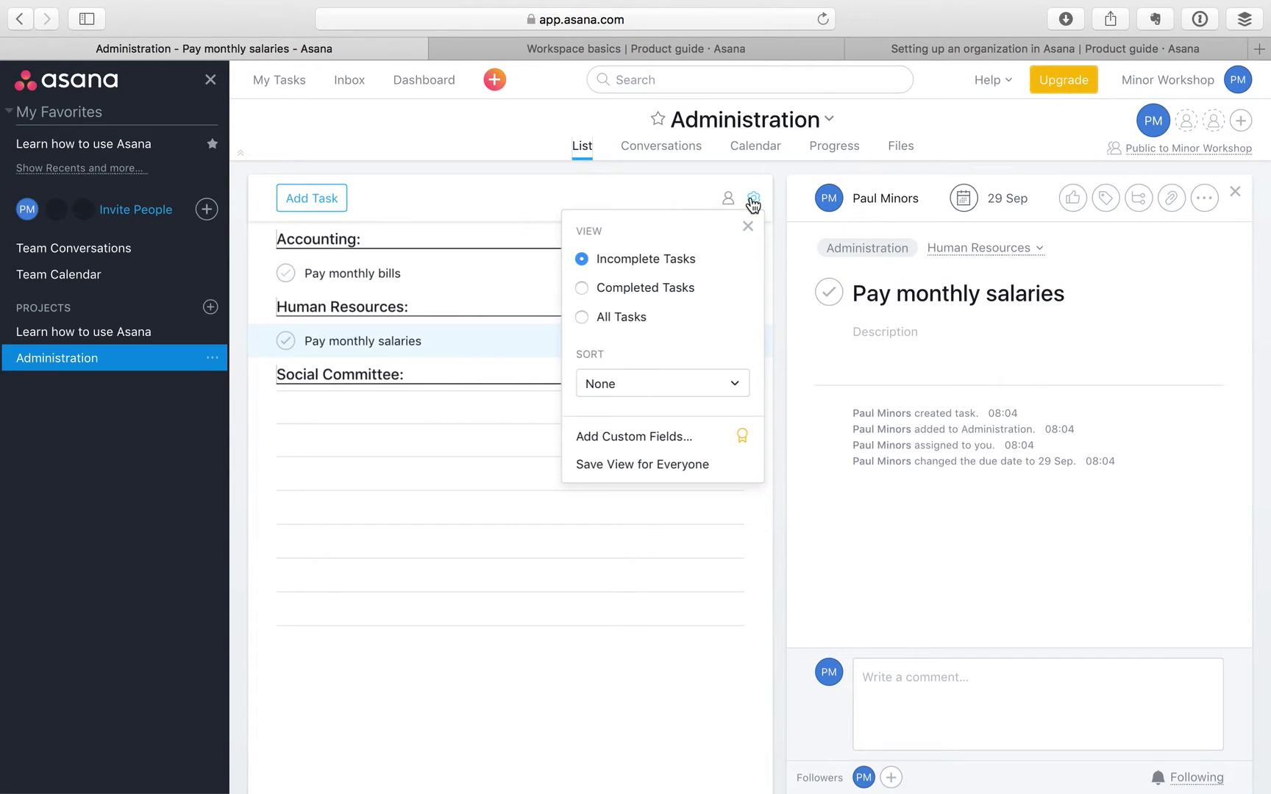
left_click(647, 382)
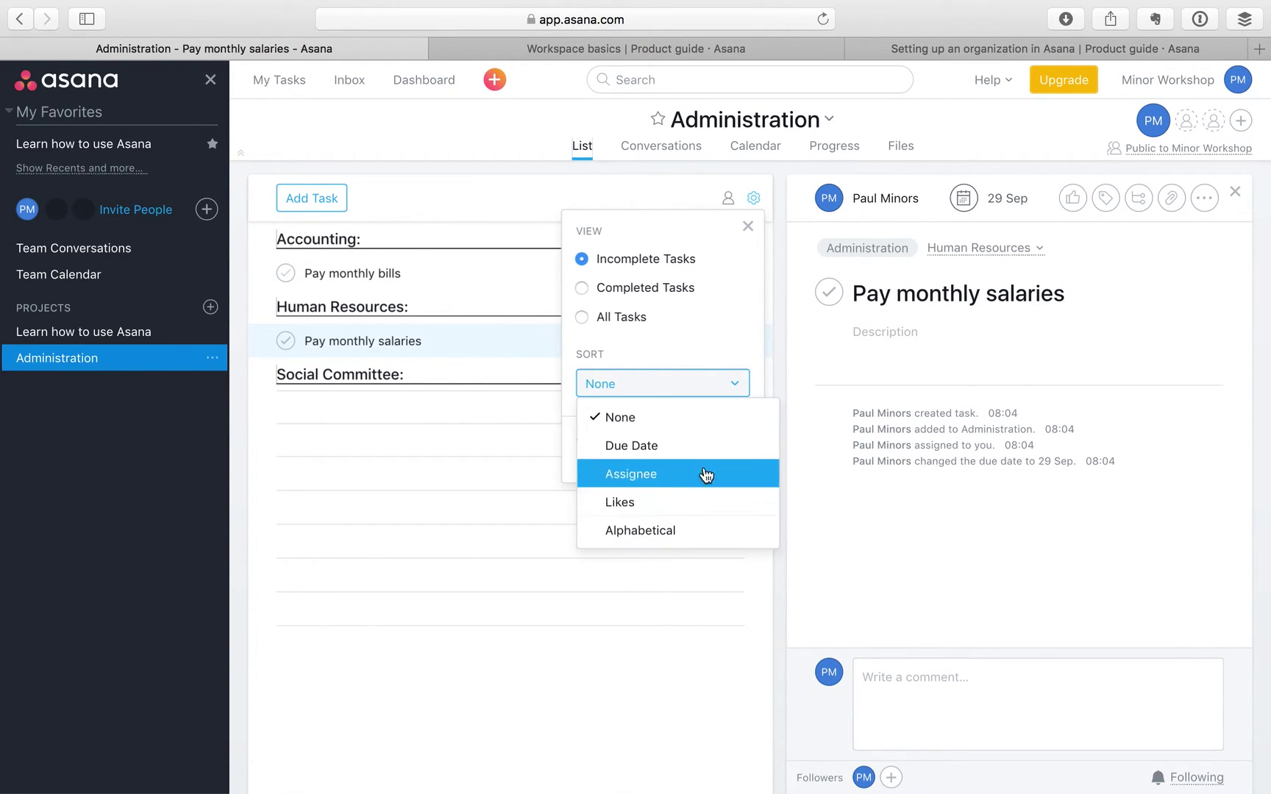
left_click(694, 351)
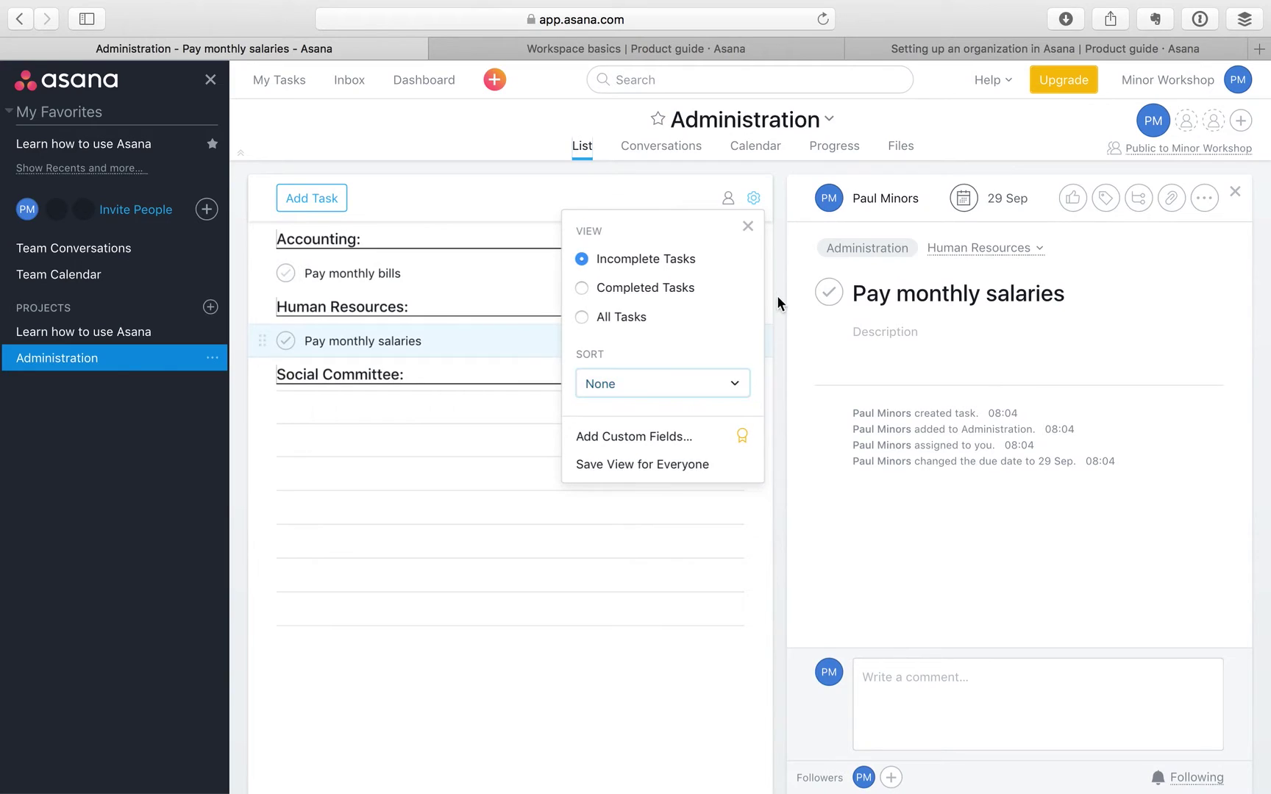
left_click(748, 227)
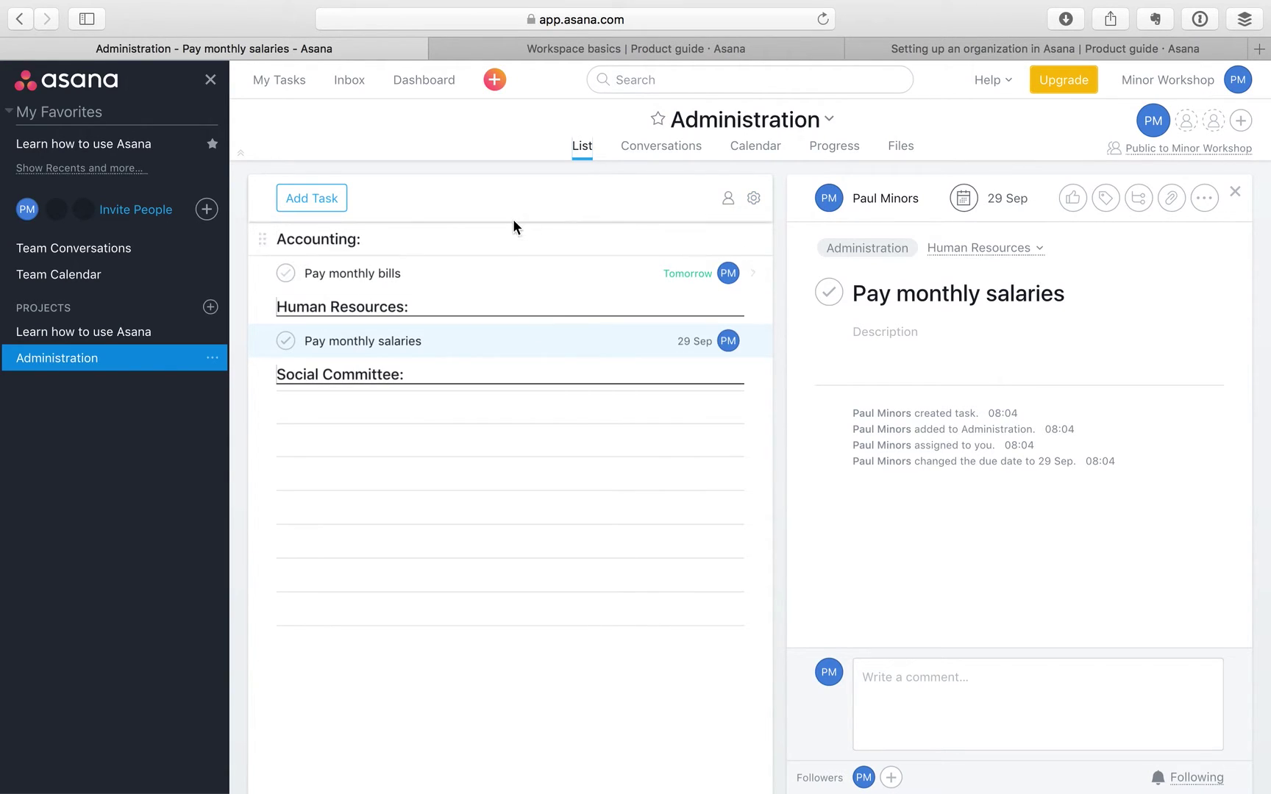
left_click(695, 151)
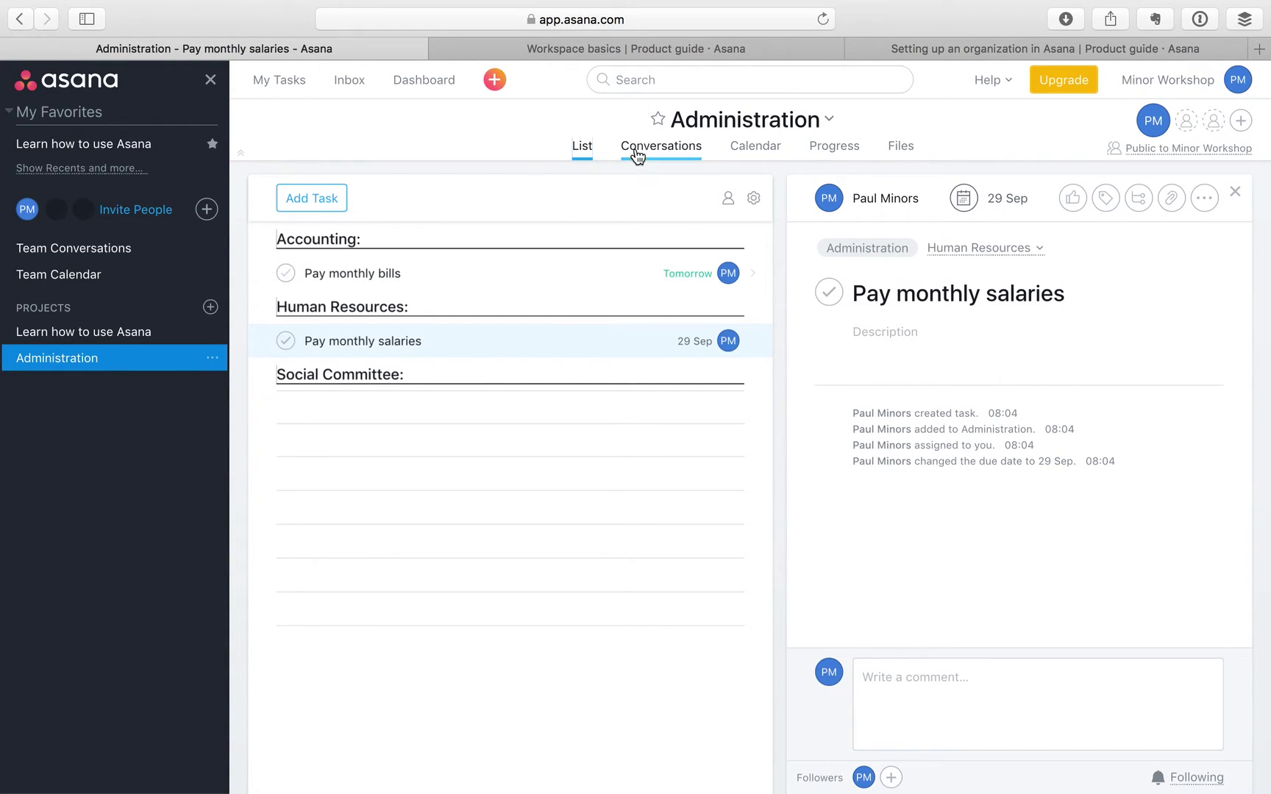
Show Administration as a calendar and move Pay monthly bills to Thursday 21 September
left_click(674, 151)
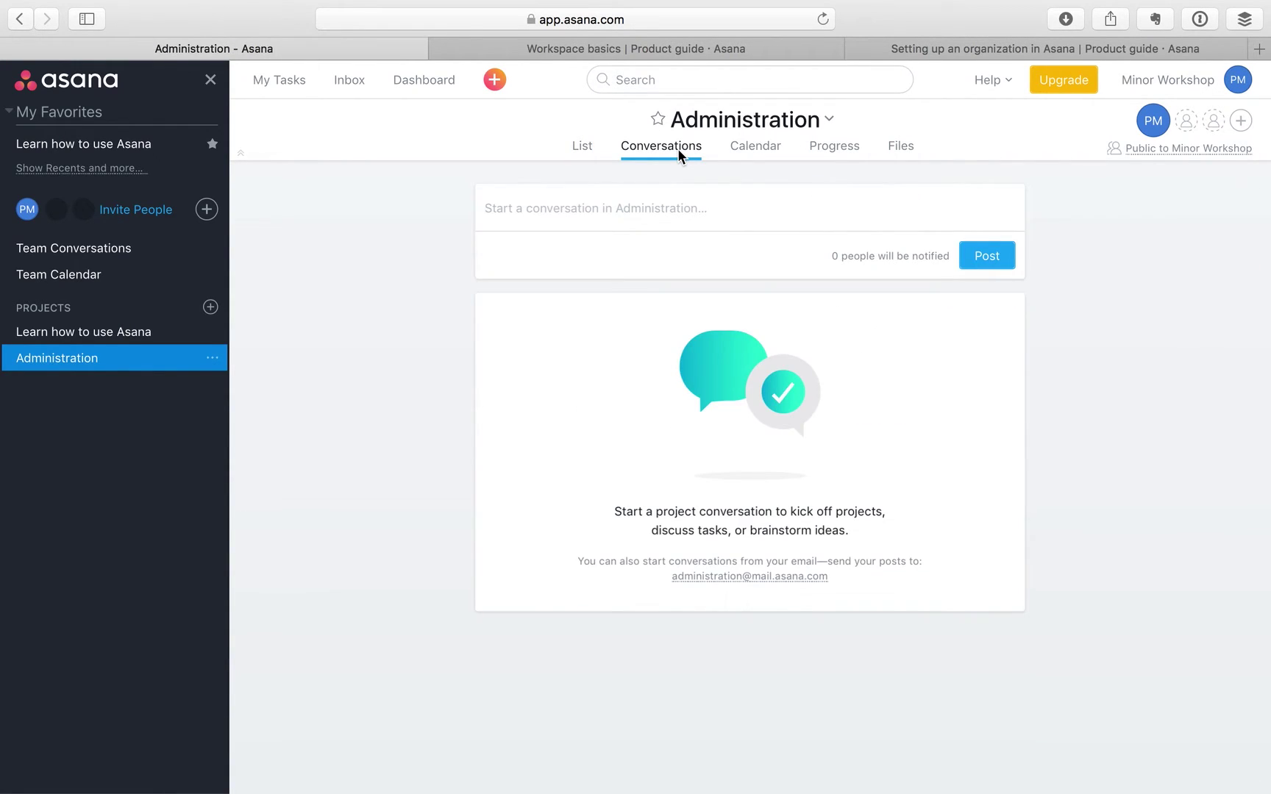
left_click(757, 154)
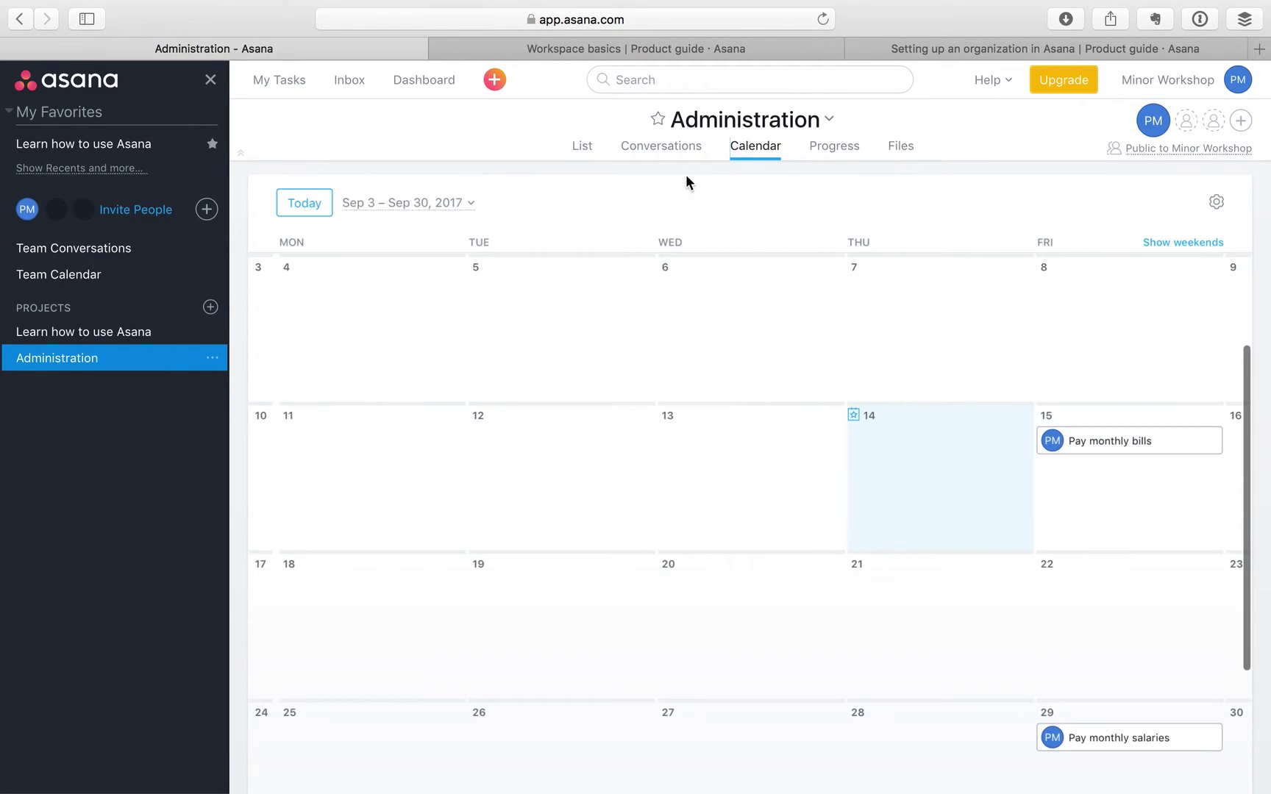
scroll(1012, 487, "down", 2)
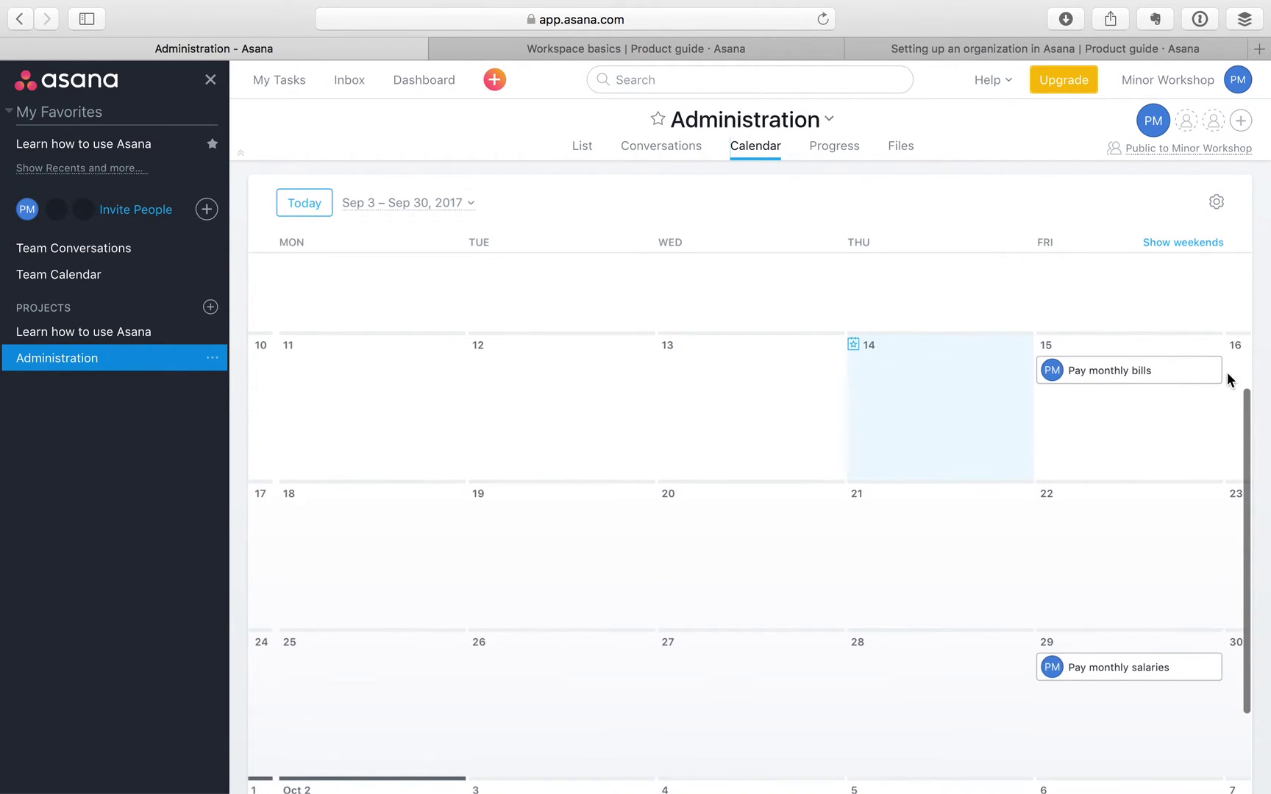
left_click(1122, 371)
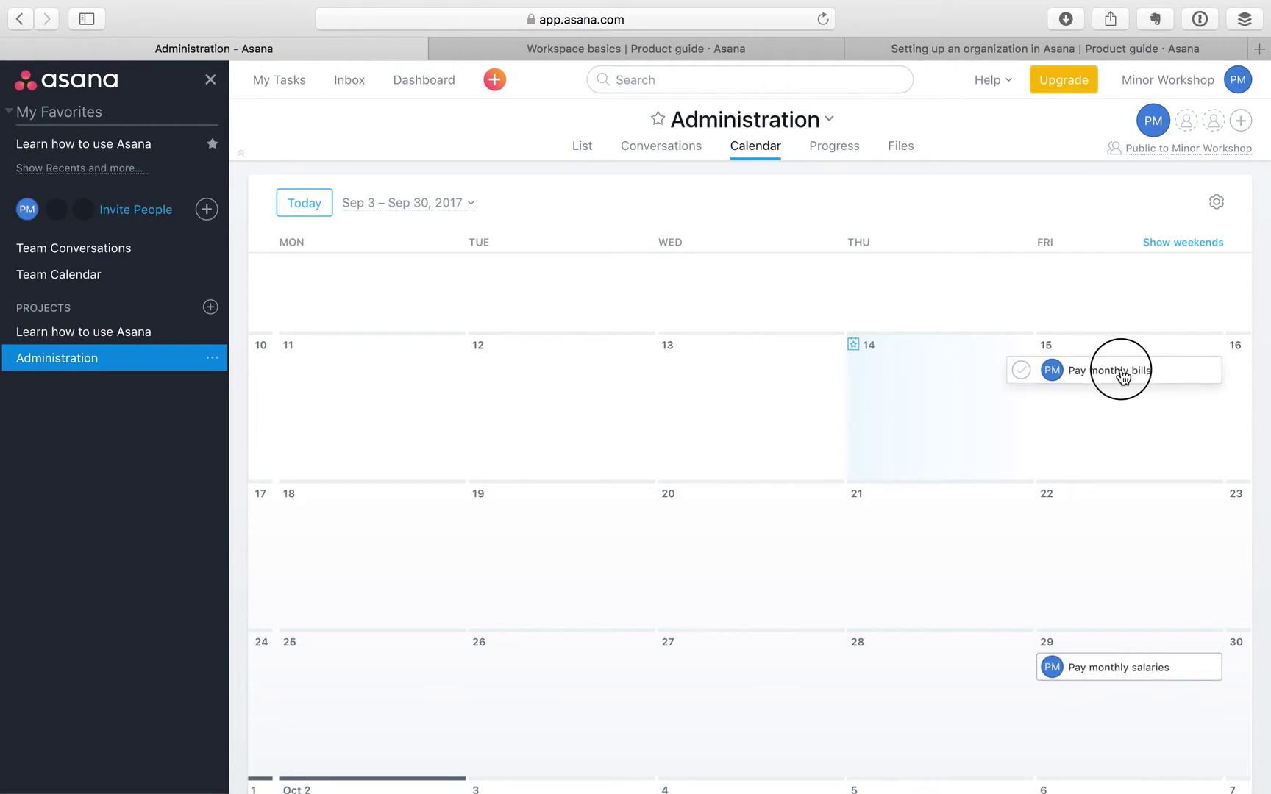
left_click_drag(1122, 375, 934, 533)
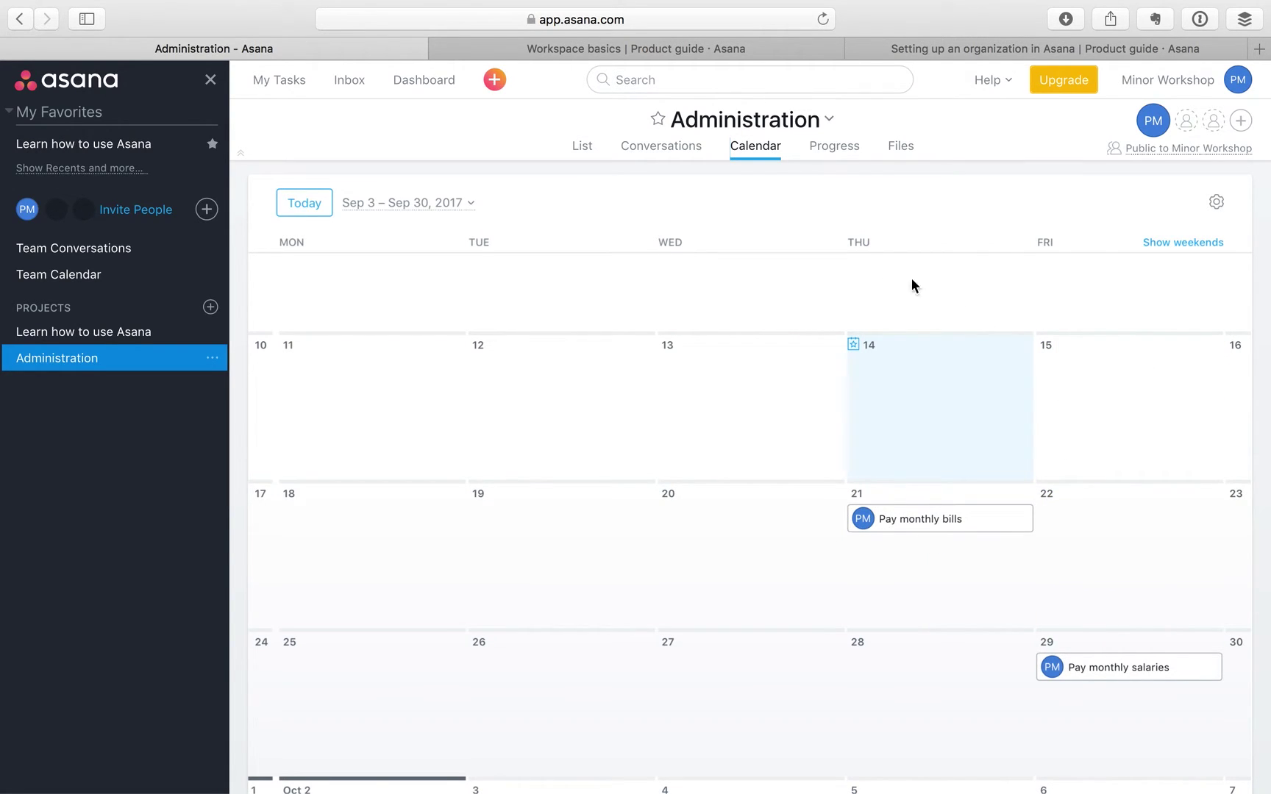
left_click(964, 399)
Name the new task 'Plan social events', assign it to yourself and file it under Social Committee
left_click(347, 218)
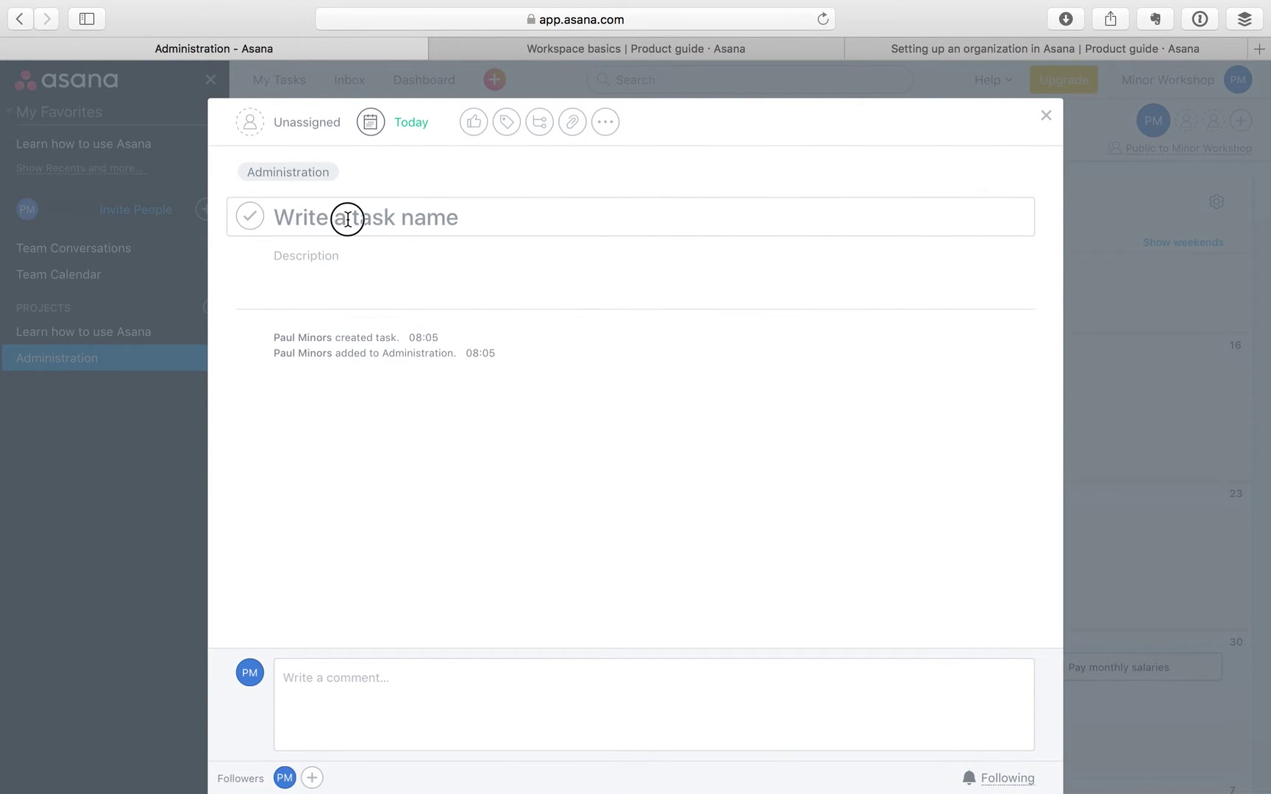
type("Plan ")
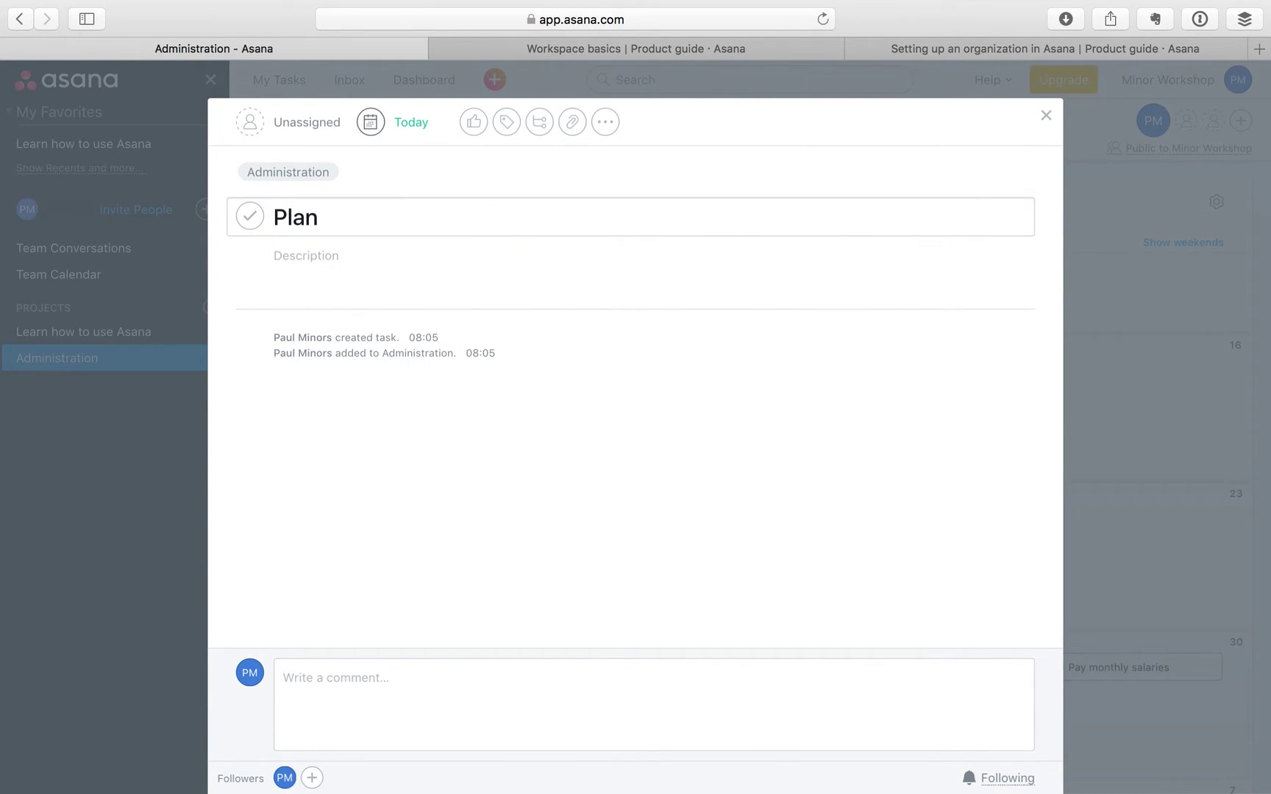
type("social events")
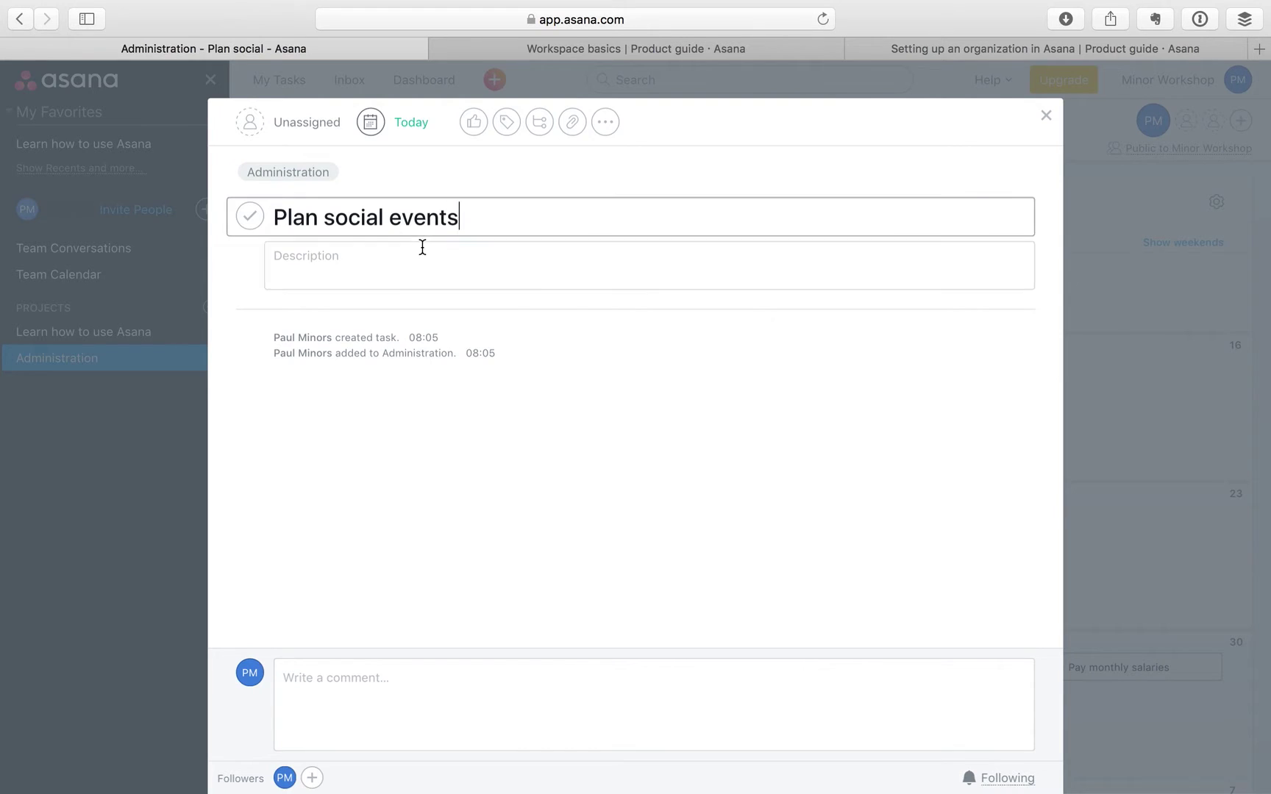
left_click(323, 122)
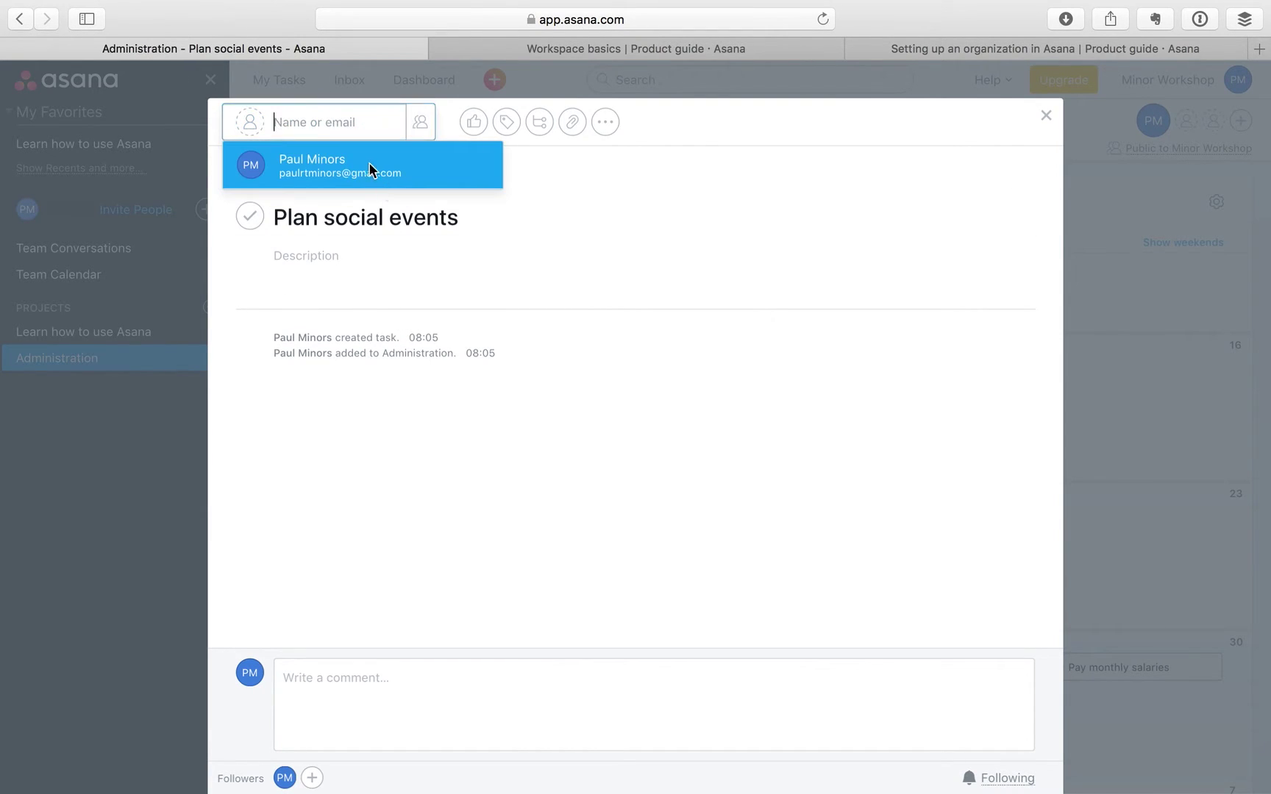
left_click(369, 162)
left_click(347, 175)
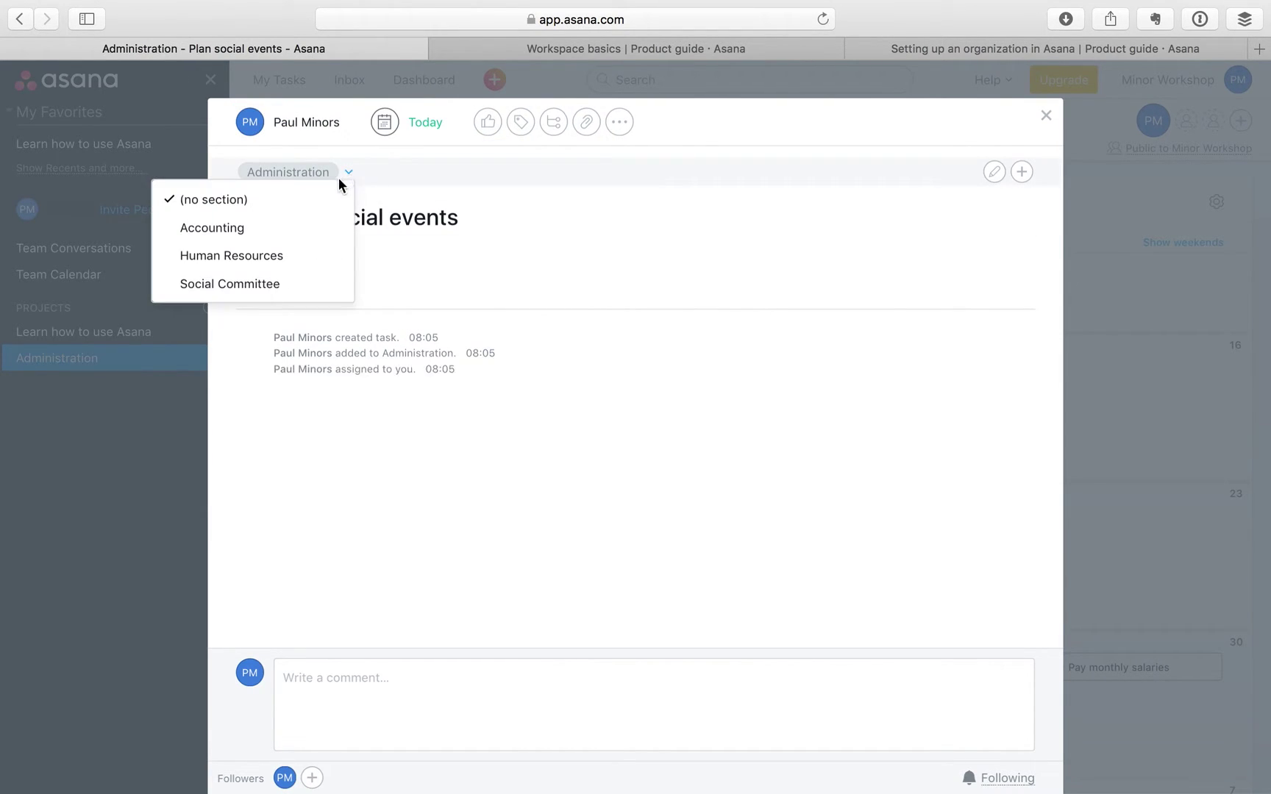
left_click(293, 285)
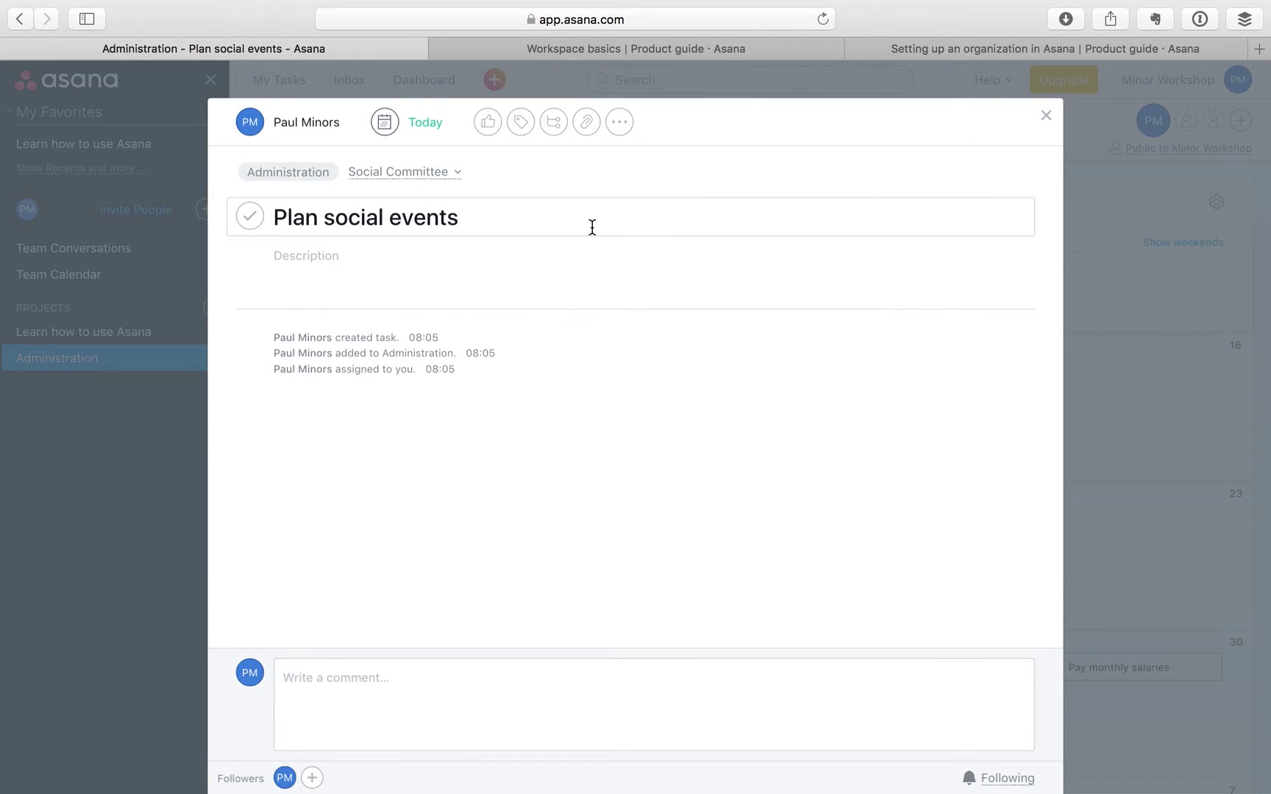
left_click(1118, 261)
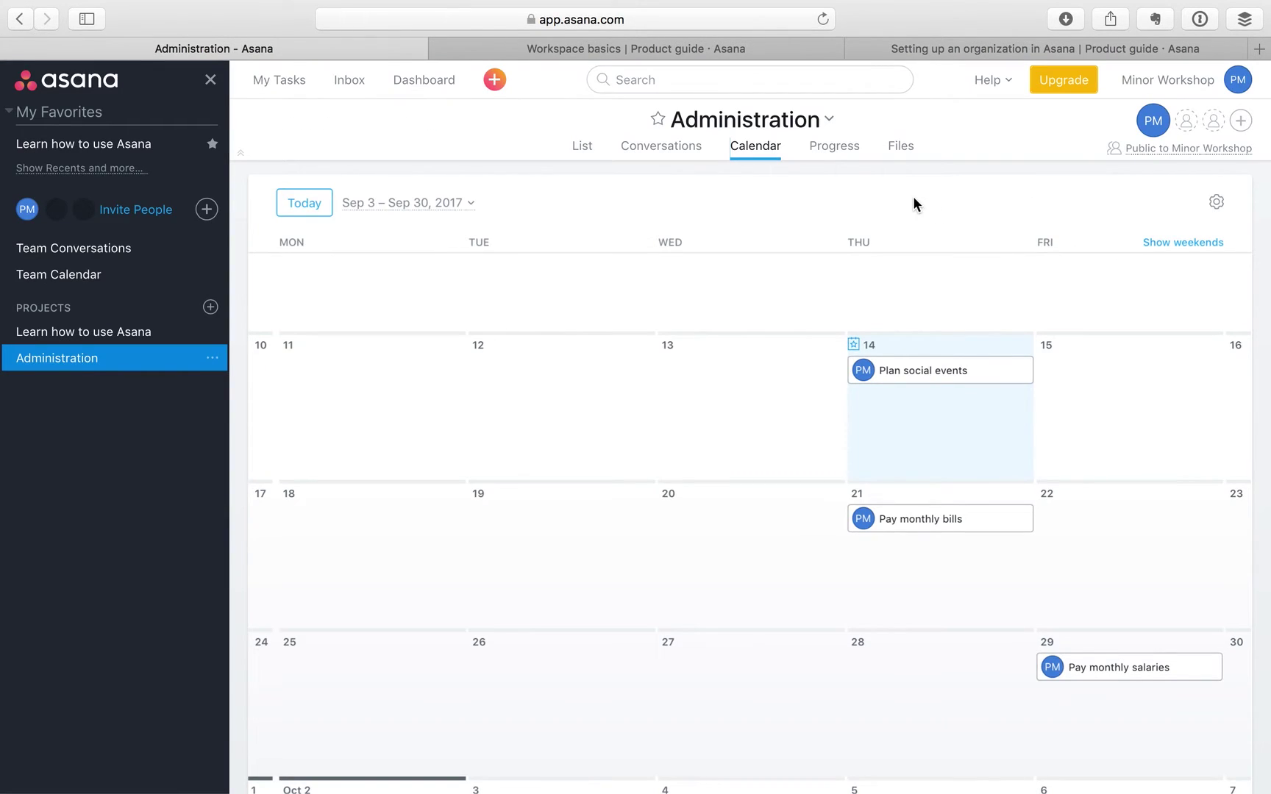
Look over the Progress and Files views, then return to the sectioned task list
left_click(851, 157)
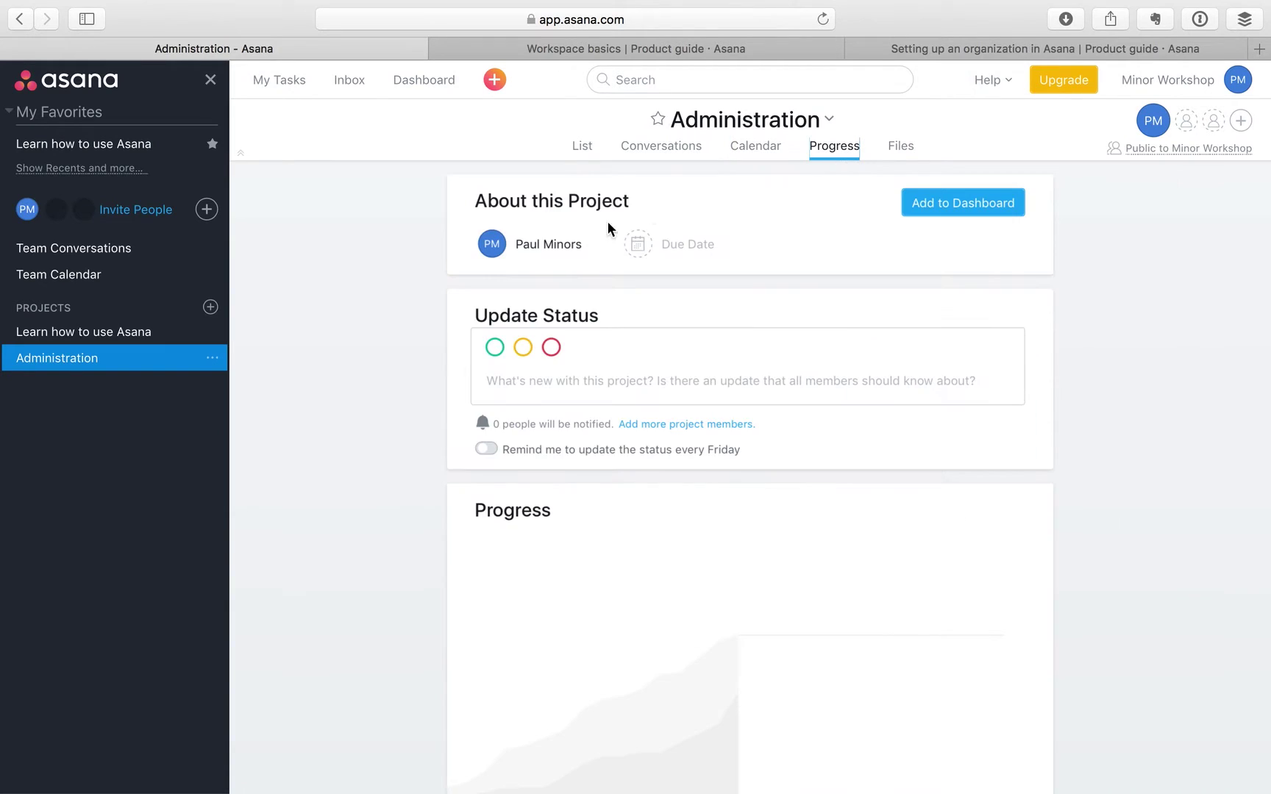
scroll(601, 382, "down", 1)
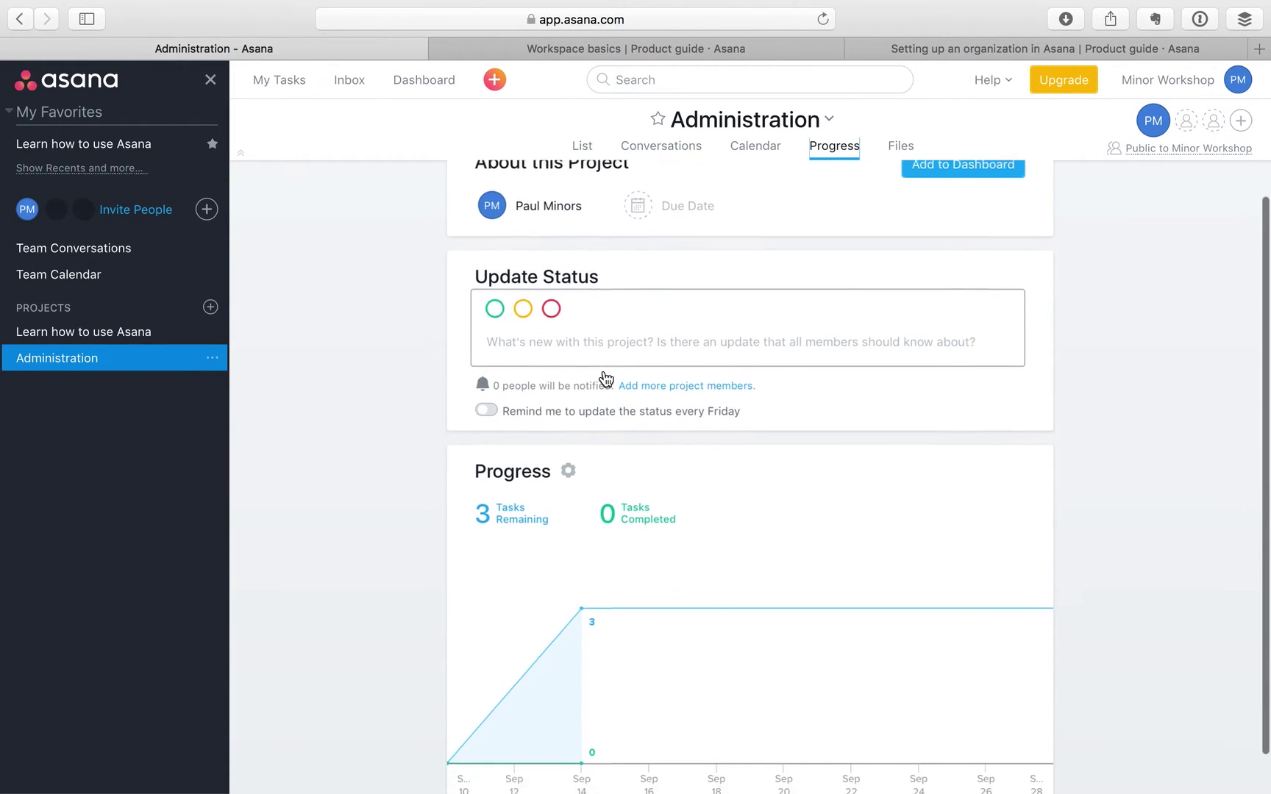
scroll(603, 381, "up", 1)
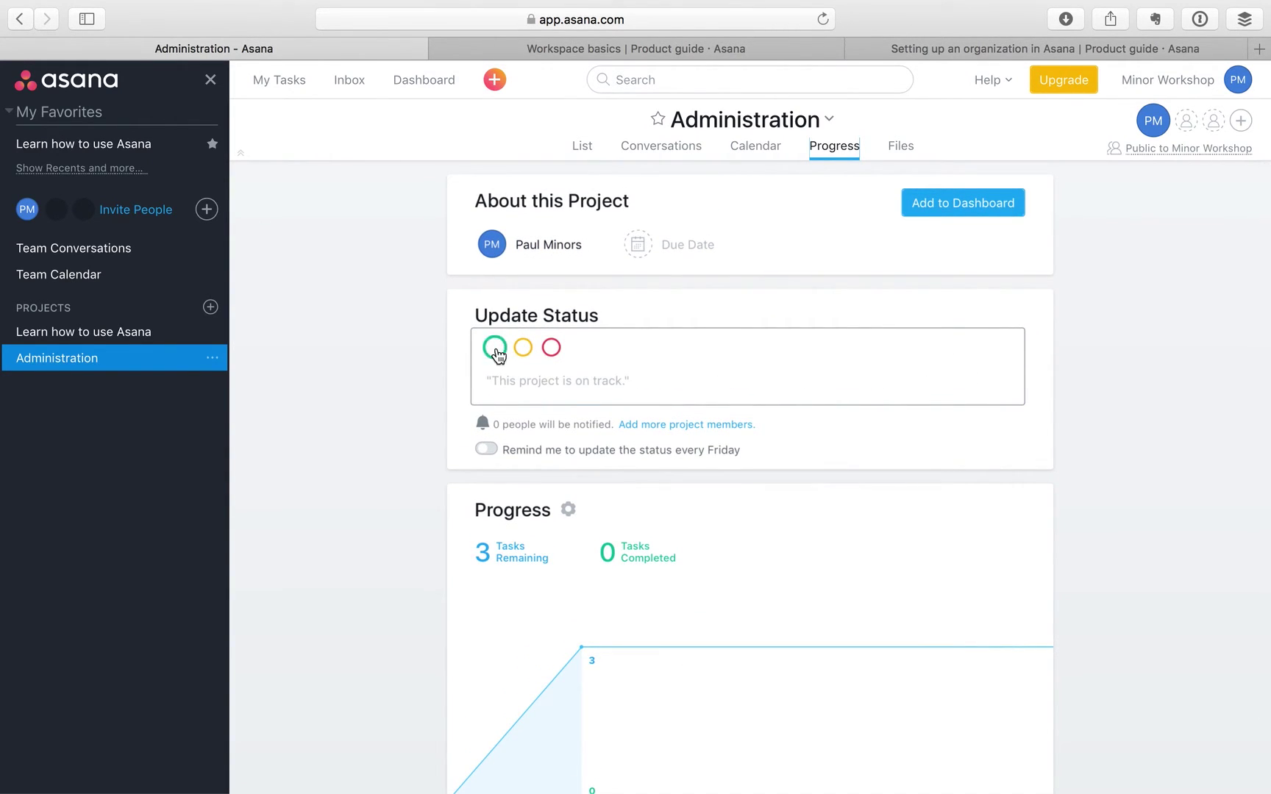
left_click(616, 379)
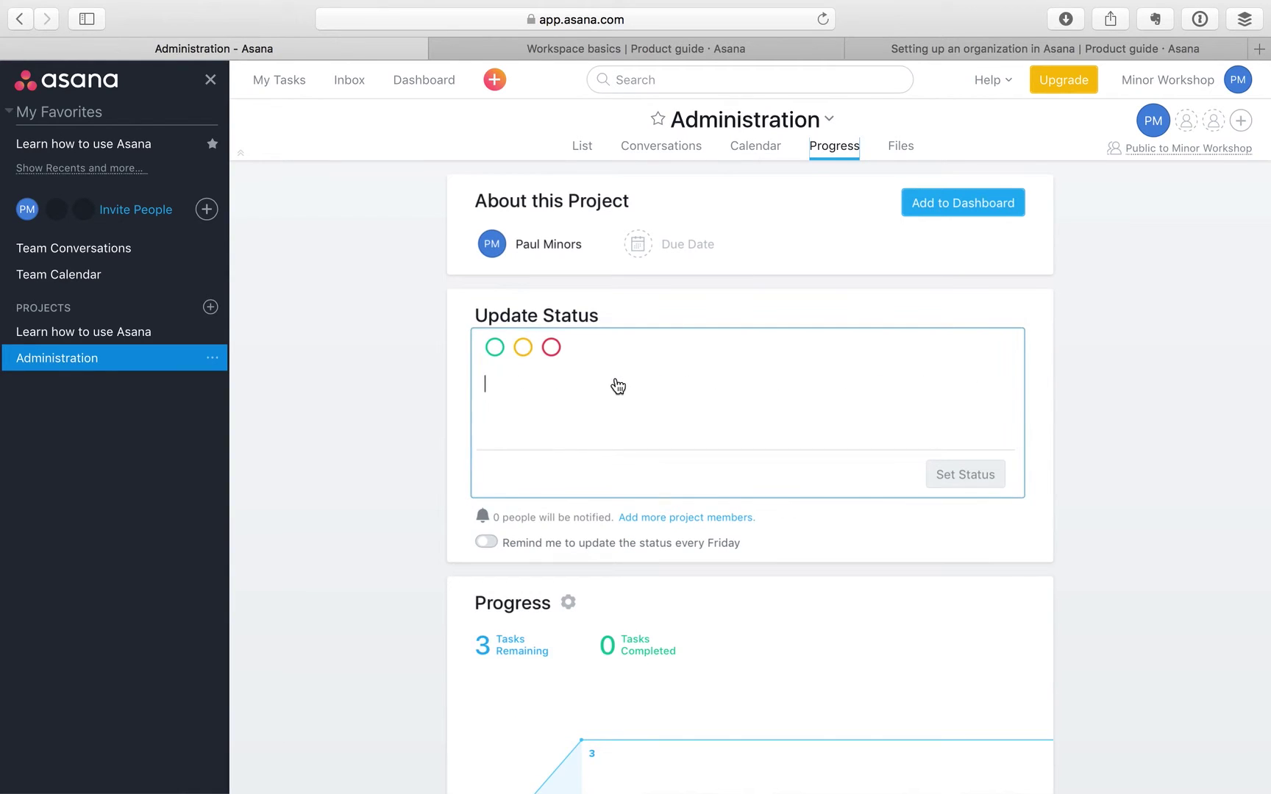
left_click(897, 155)
left_click(582, 147)
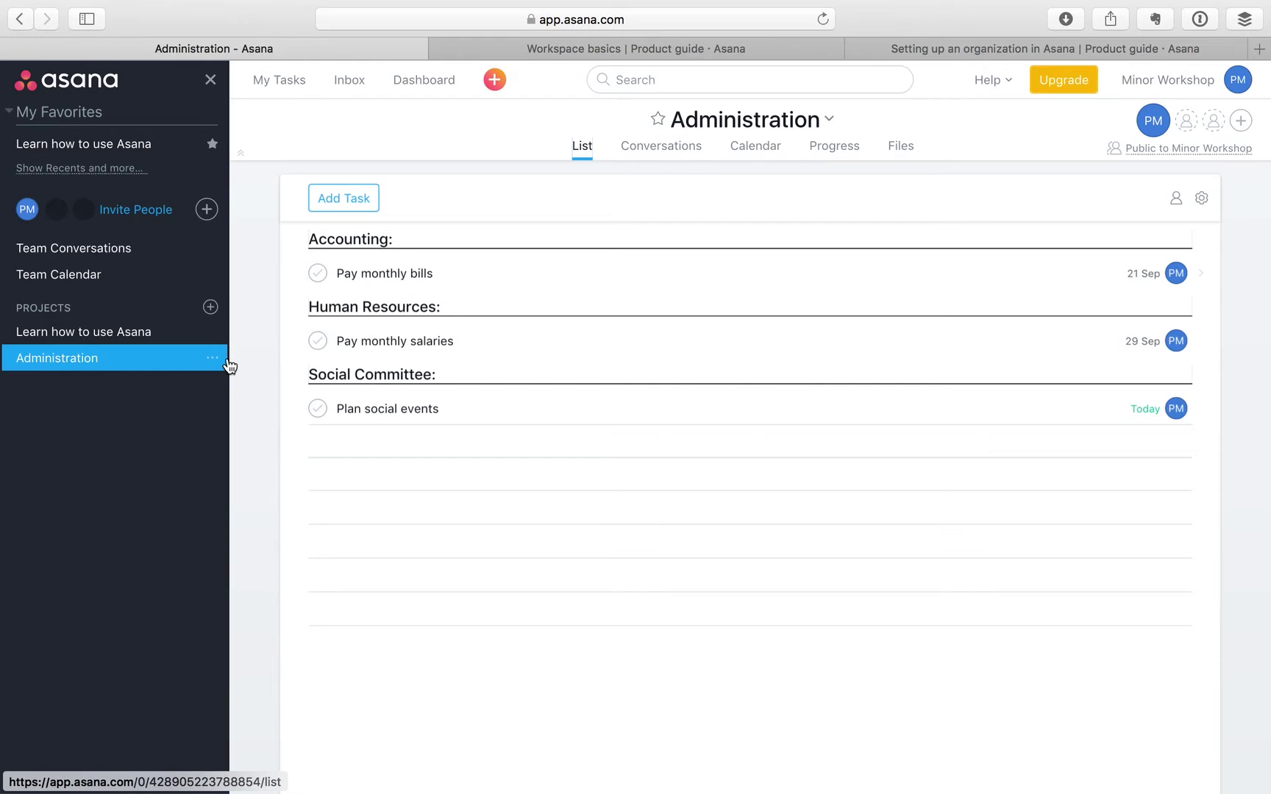
Create a new project named iPhone Launch
left_click(209, 308)
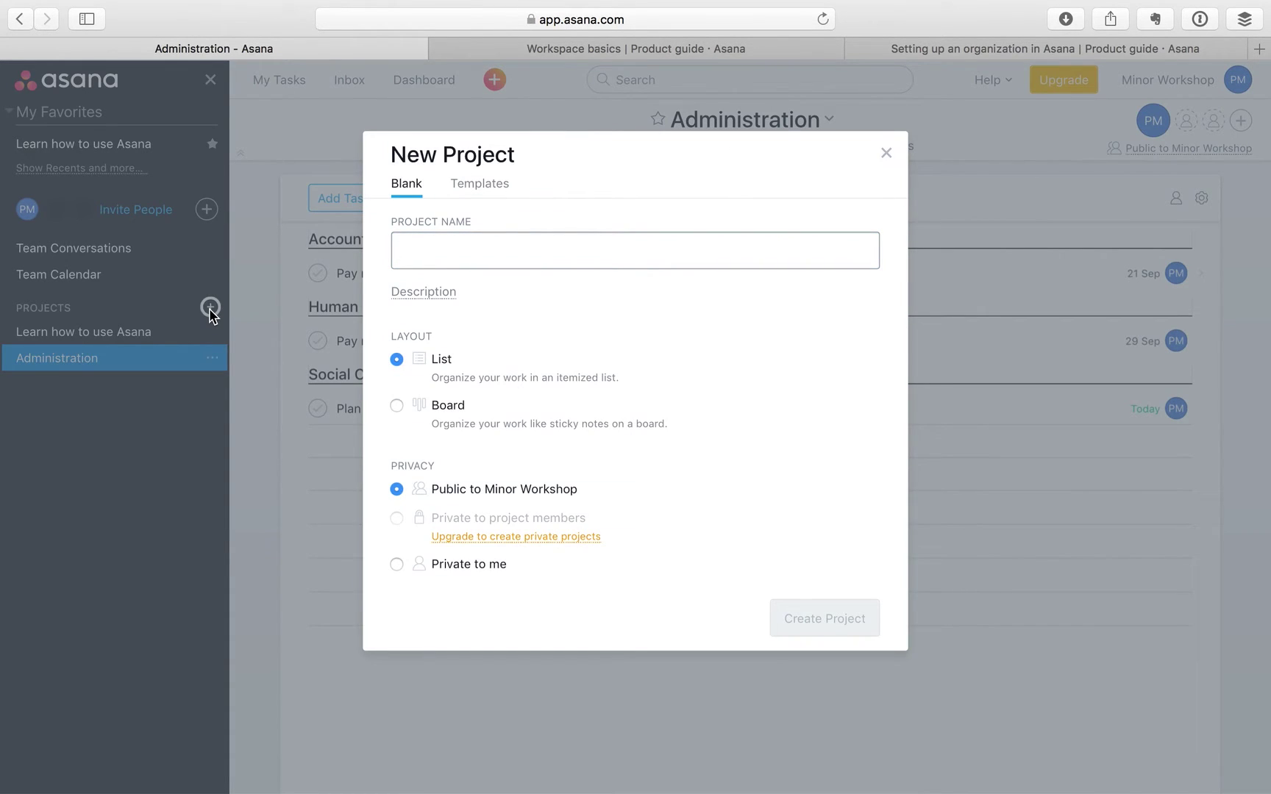
type("iPhone ")
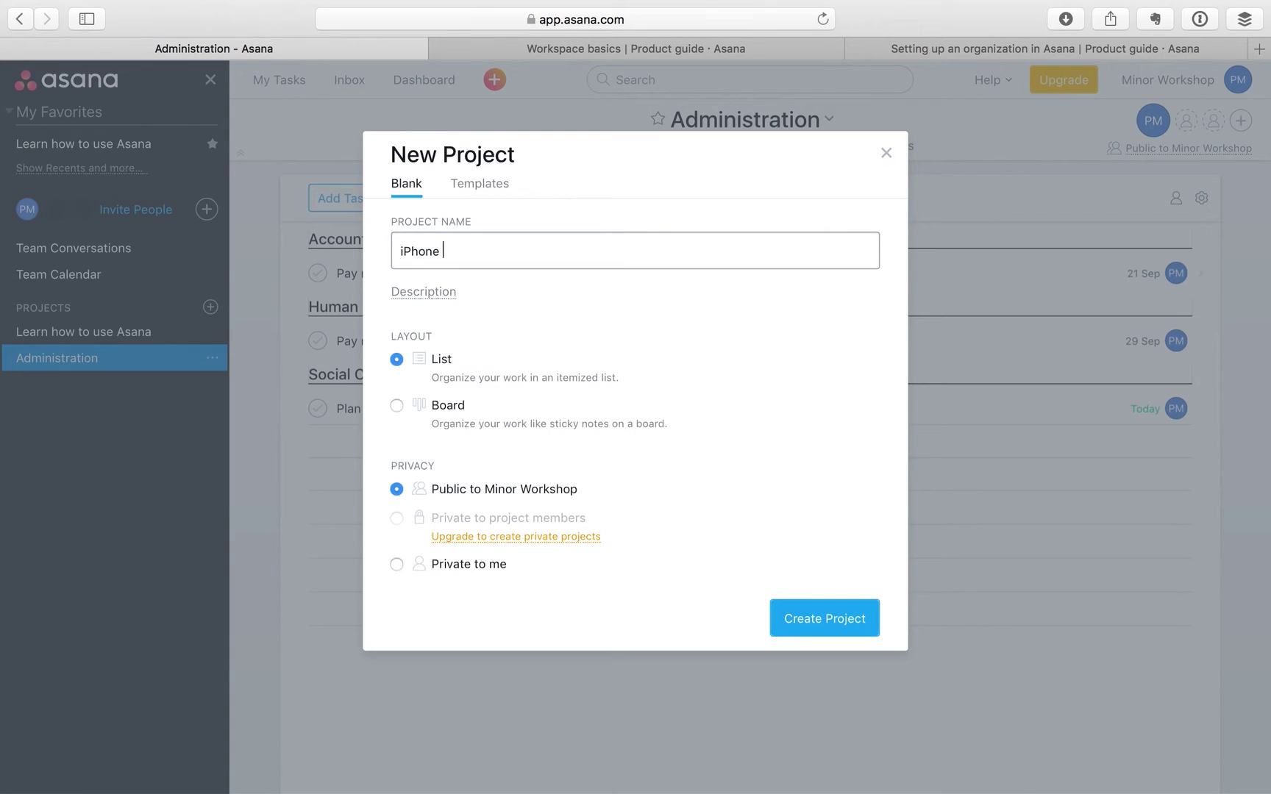
type("Launch")
left_click(823, 619)
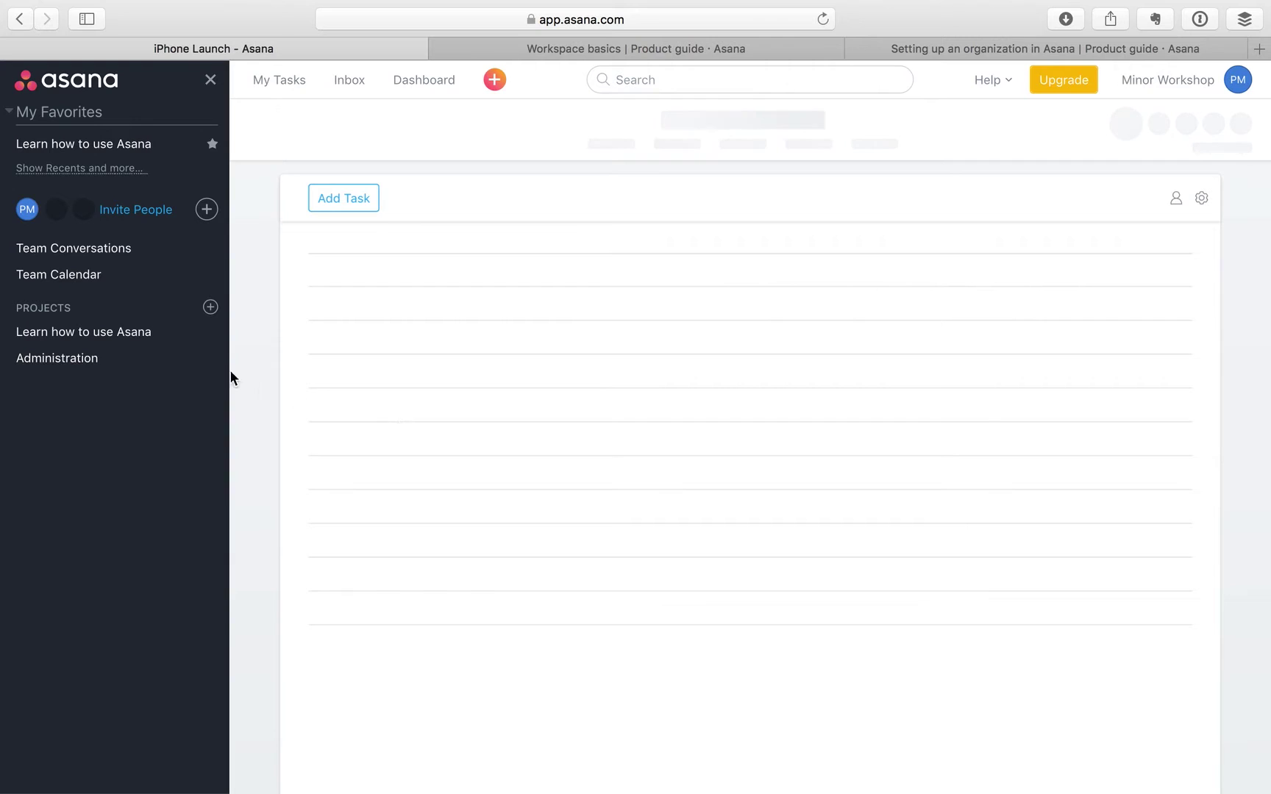
Add the tasks Plan keynote and Update the website to iPhone Launch
left_click(424, 252)
type("Plan ")
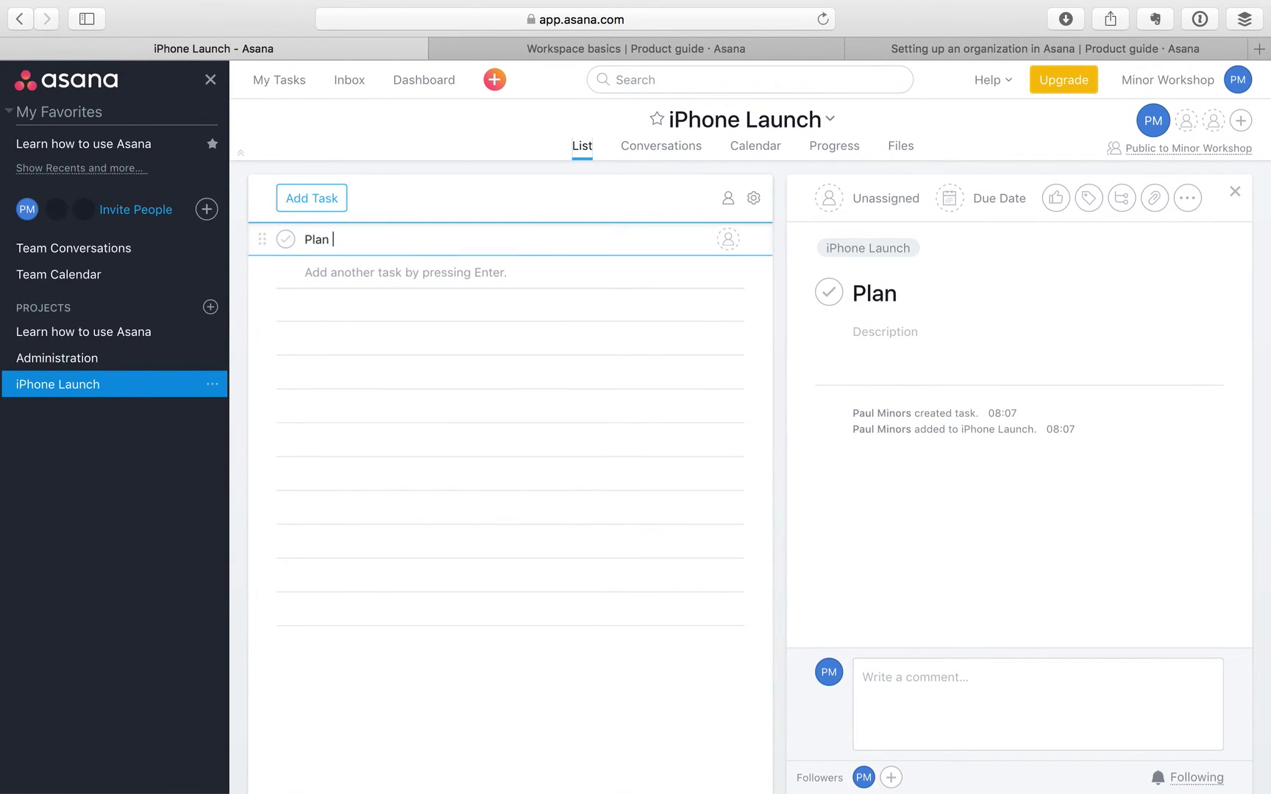
type("keynote")
key("Return")
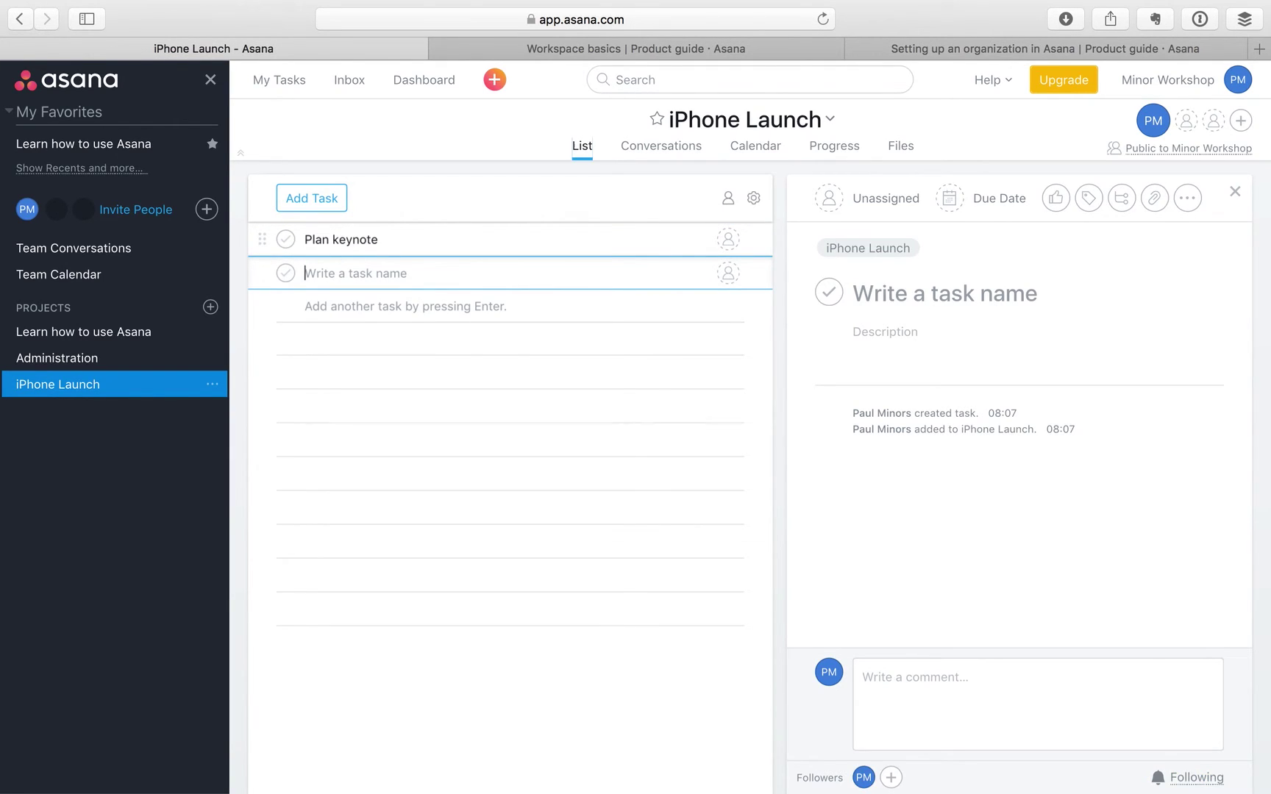
type("Update the")
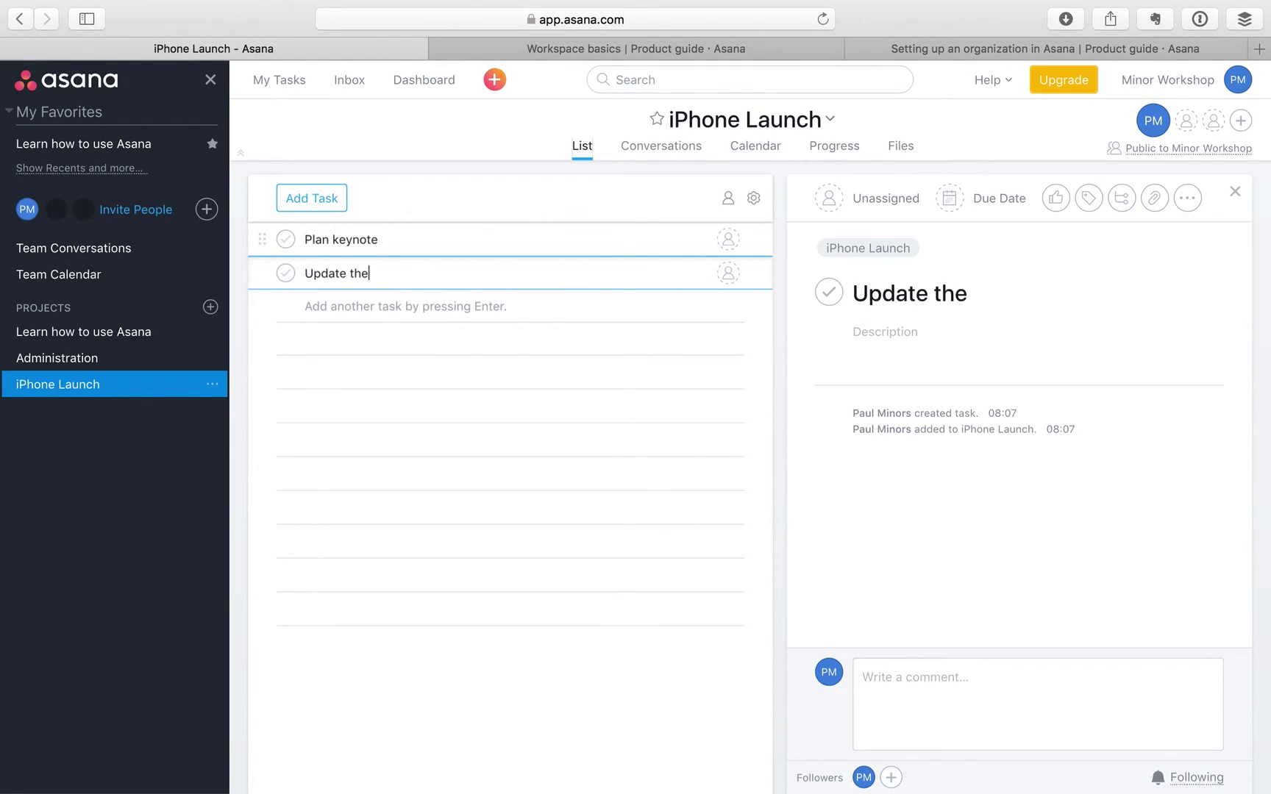
type(" website")
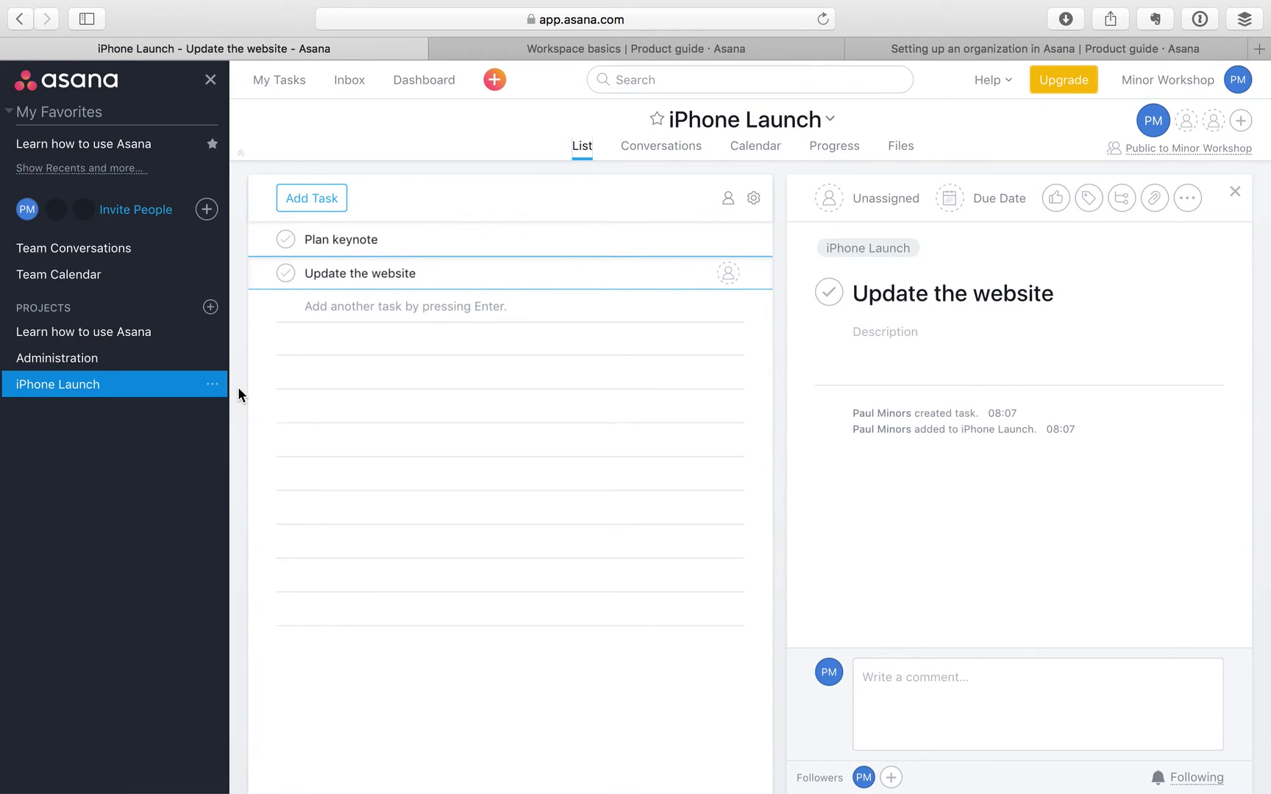
left_click(210, 384)
left_click(213, 385)
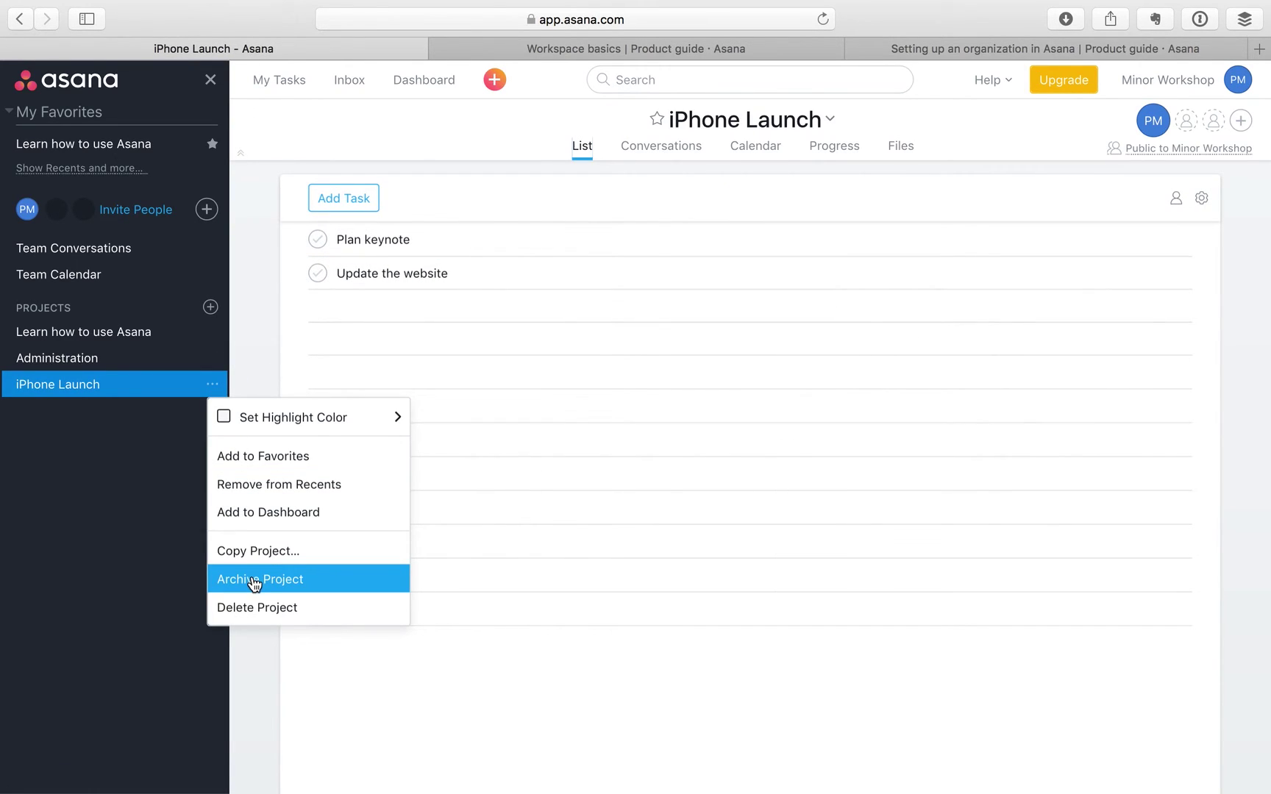
left_click(313, 582)
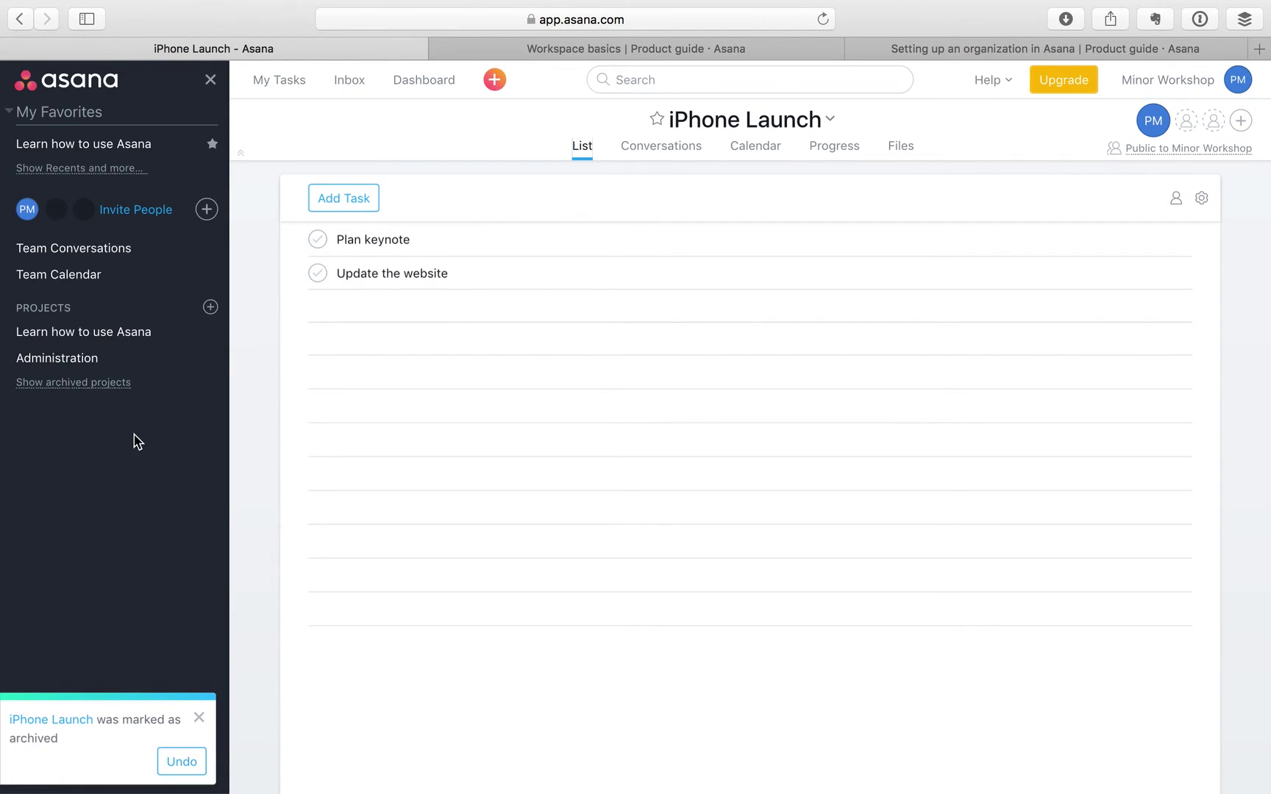
left_click(116, 383)
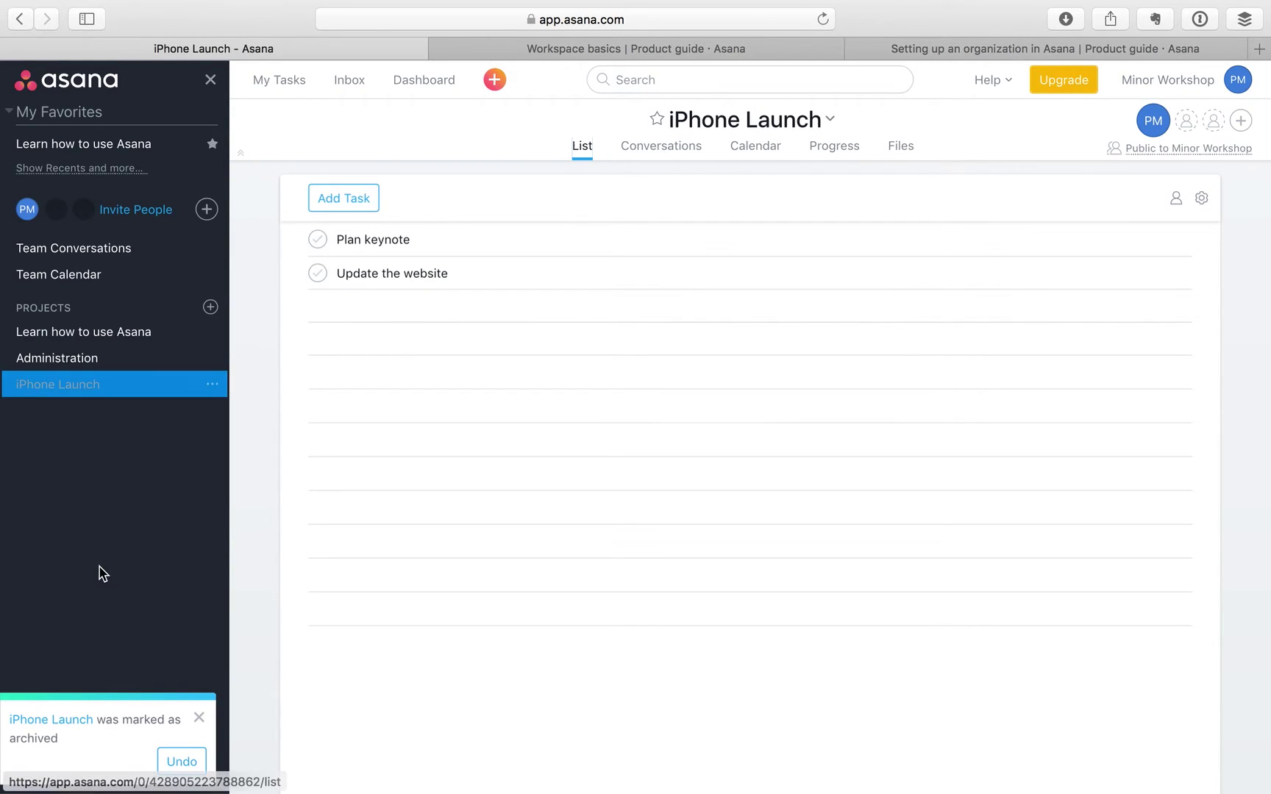
left_click(212, 384)
left_click(254, 579)
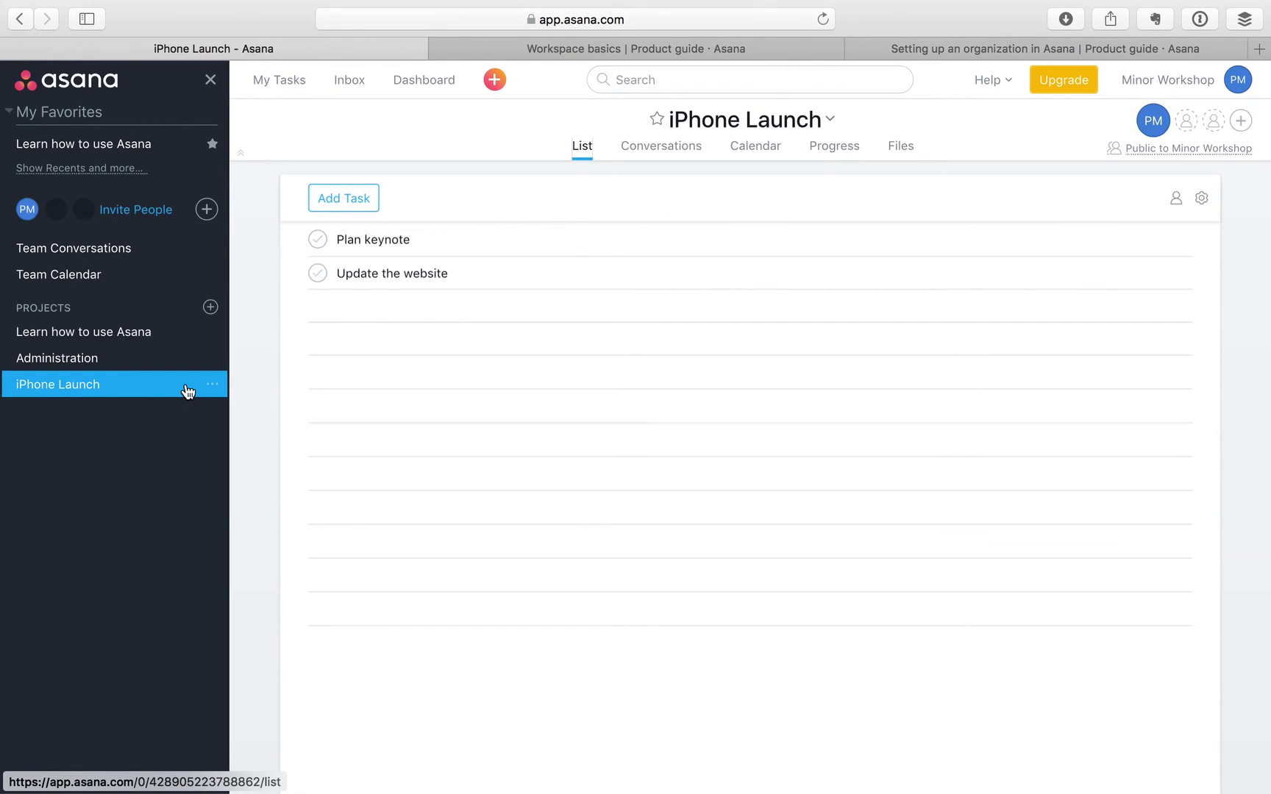
Visit Administration, then show My Tasks listing Plan social events, Pay monthly salaries and Pay monthly bills
left_click(140, 360)
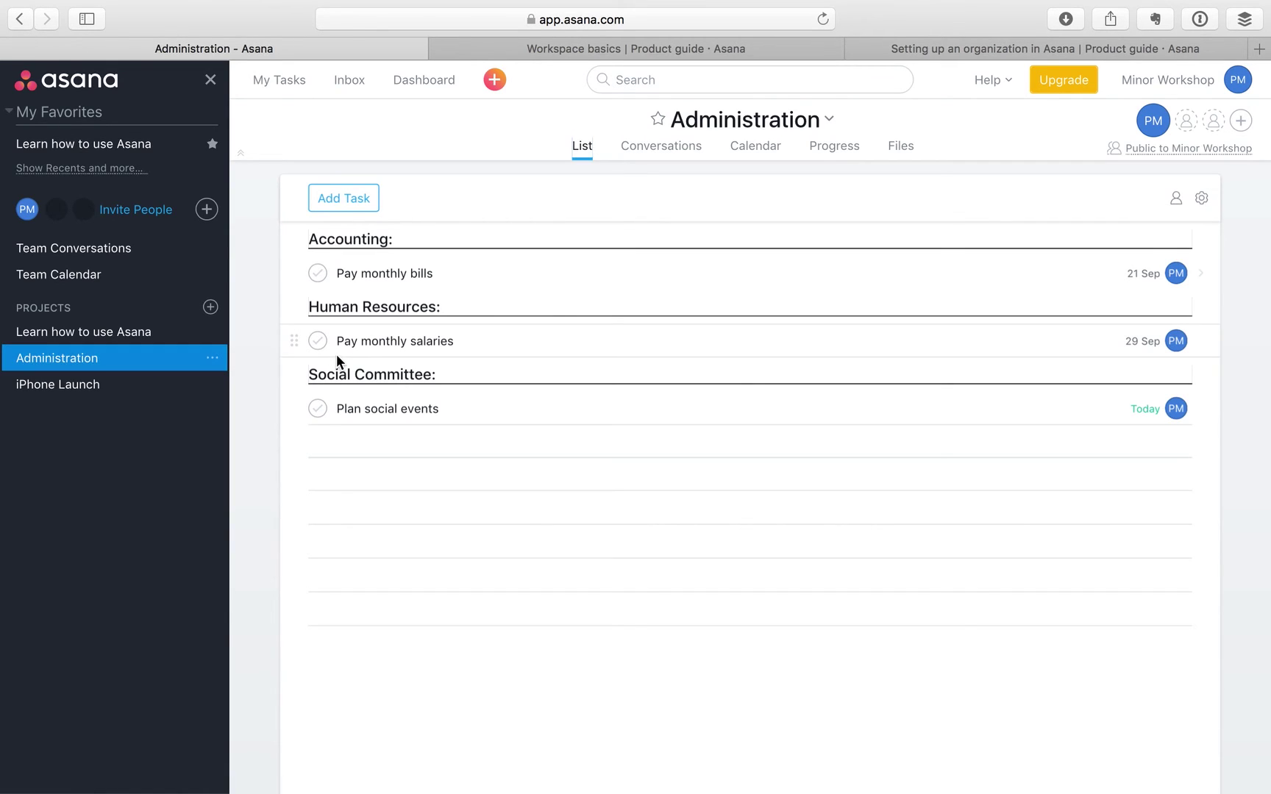
left_click(271, 79)
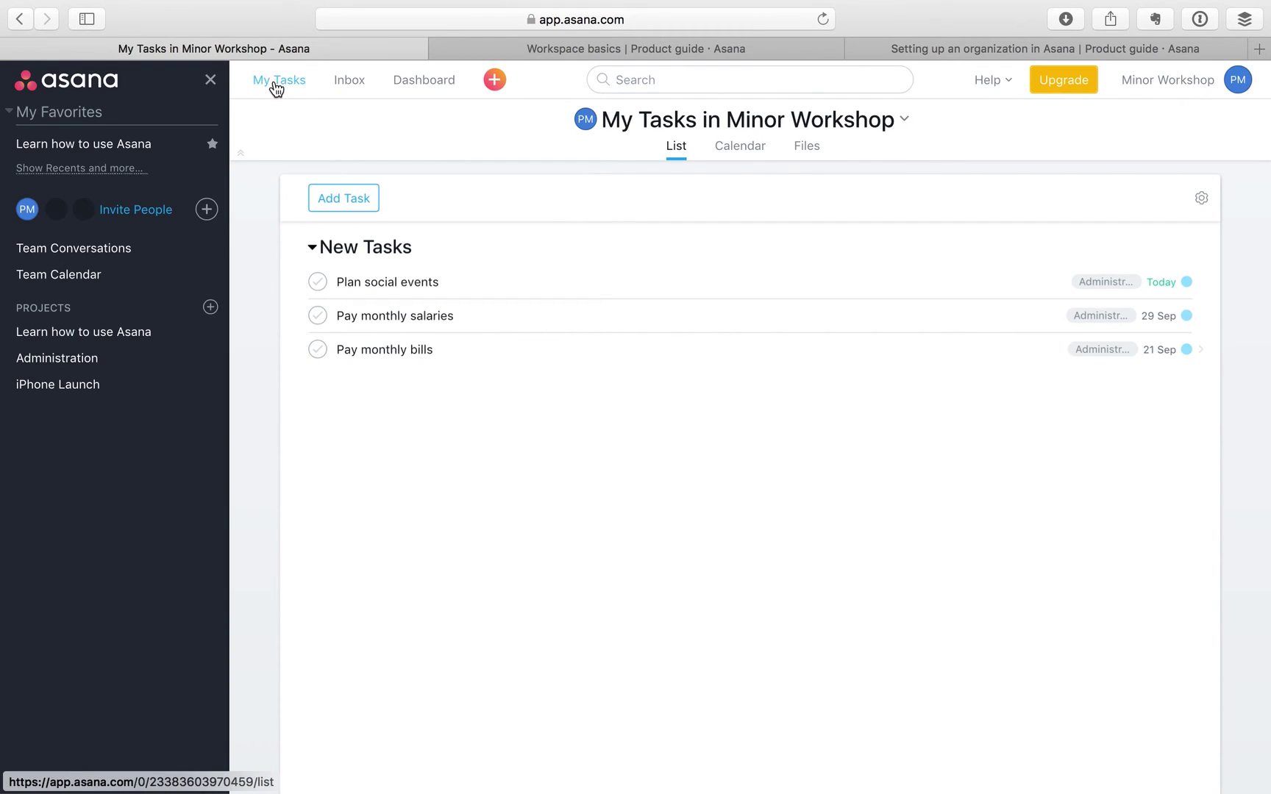
mouse_move(333, 188)
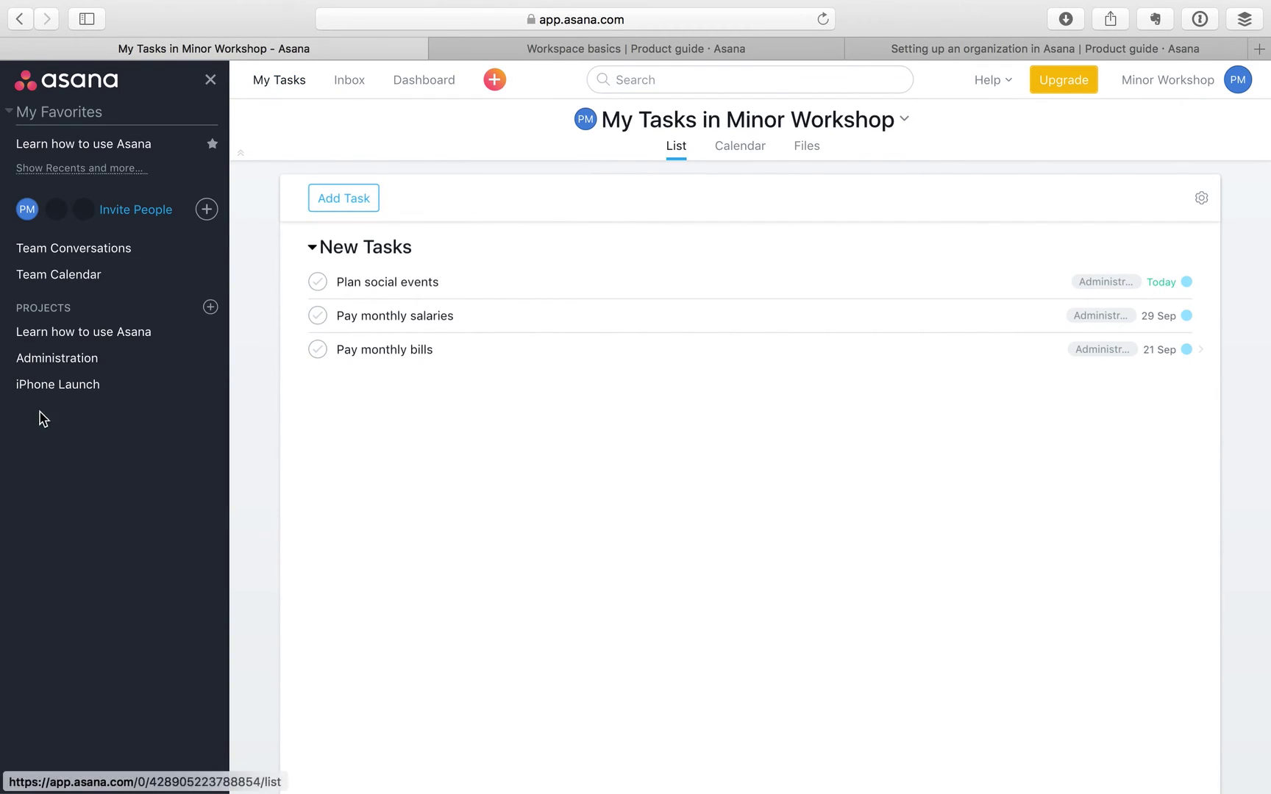
Assign both iPhone Launch tasks, Plan keynote and Update the website, to yourself
left_click(59, 390)
left_click(441, 239)
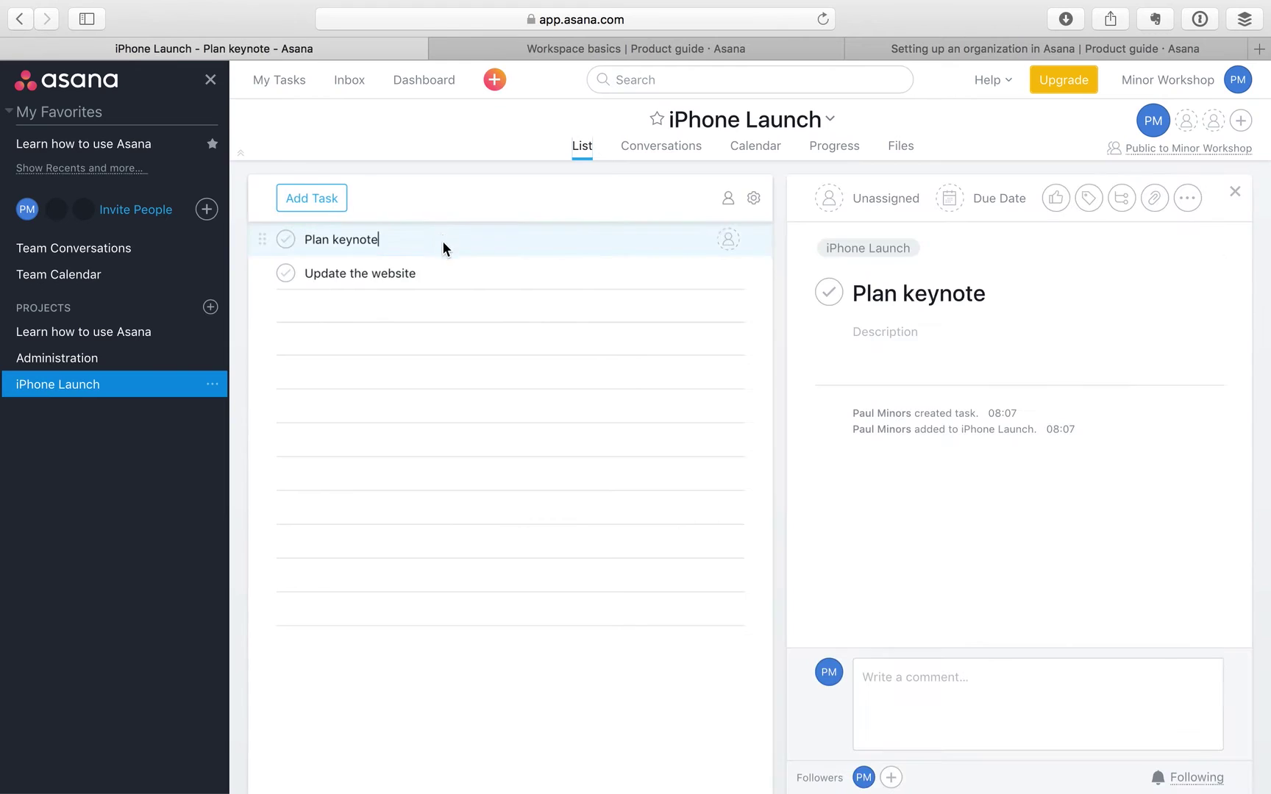
left_click(450, 272)
left_click(712, 251, "shift")
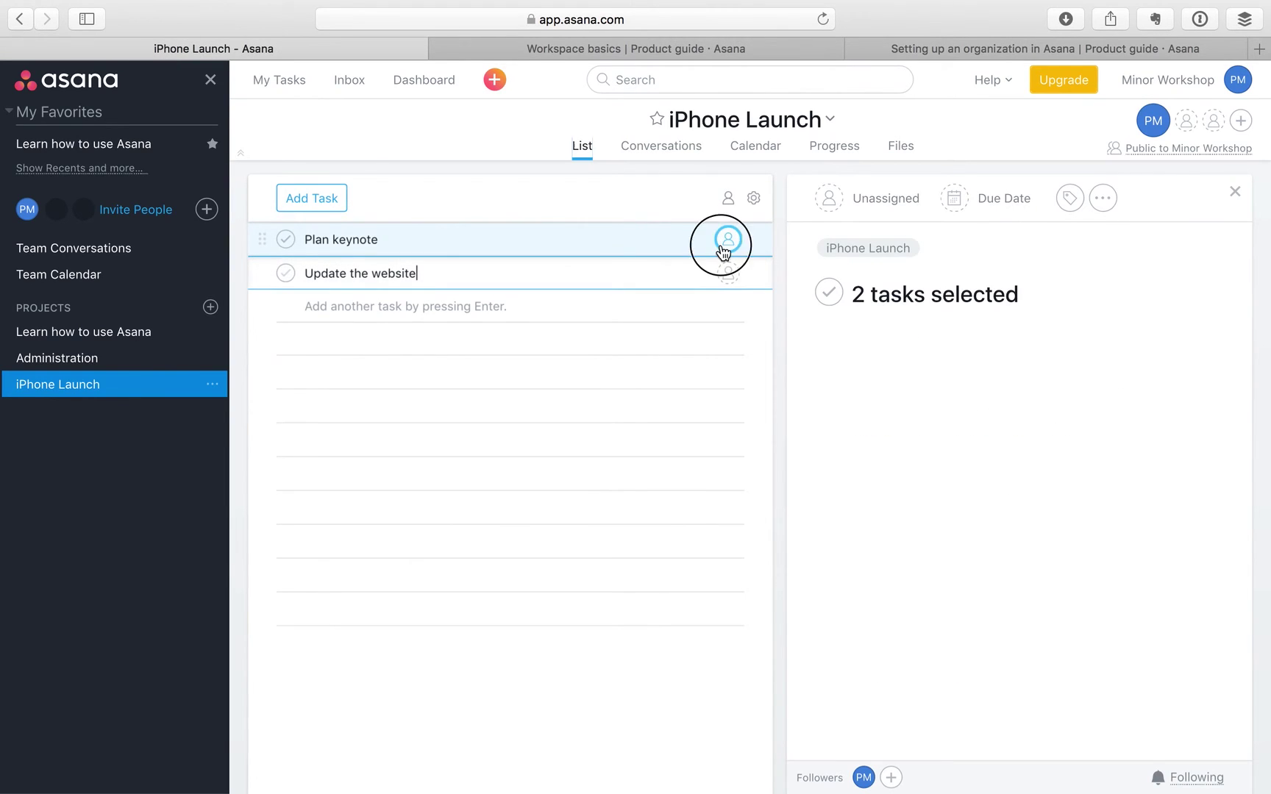
left_click(723, 250)
left_click(710, 307)
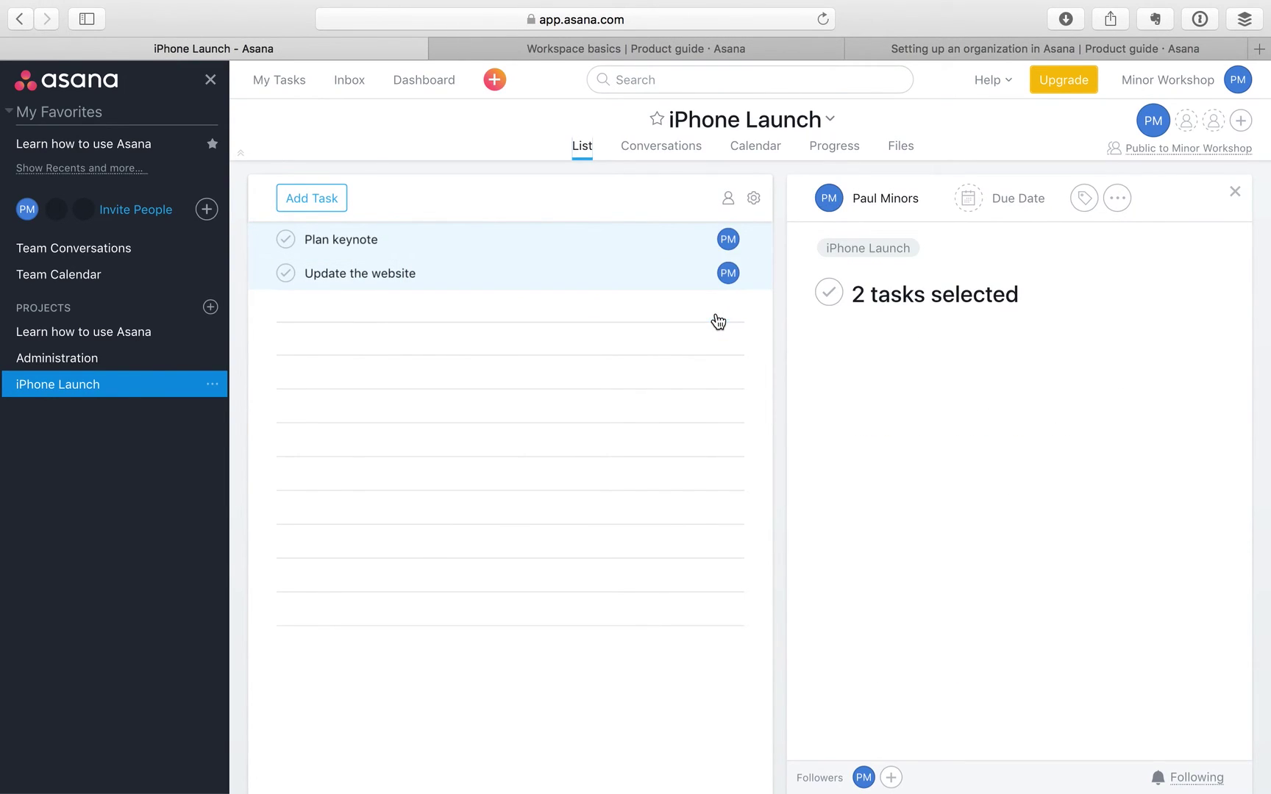
left_click(630, 261)
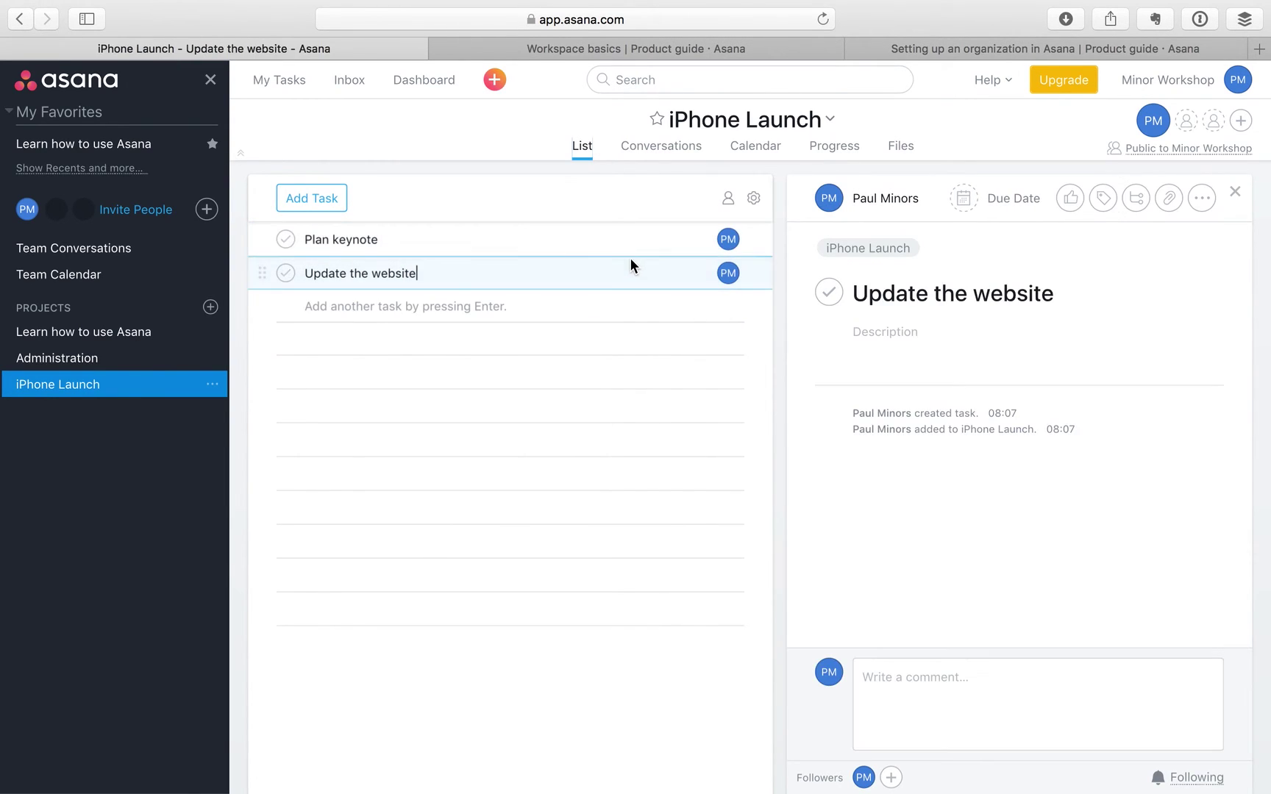
Set iPhone Launch's highlight colour to red and Administration's to yellow-green
left_click(213, 386)
mouse_move(250, 417)
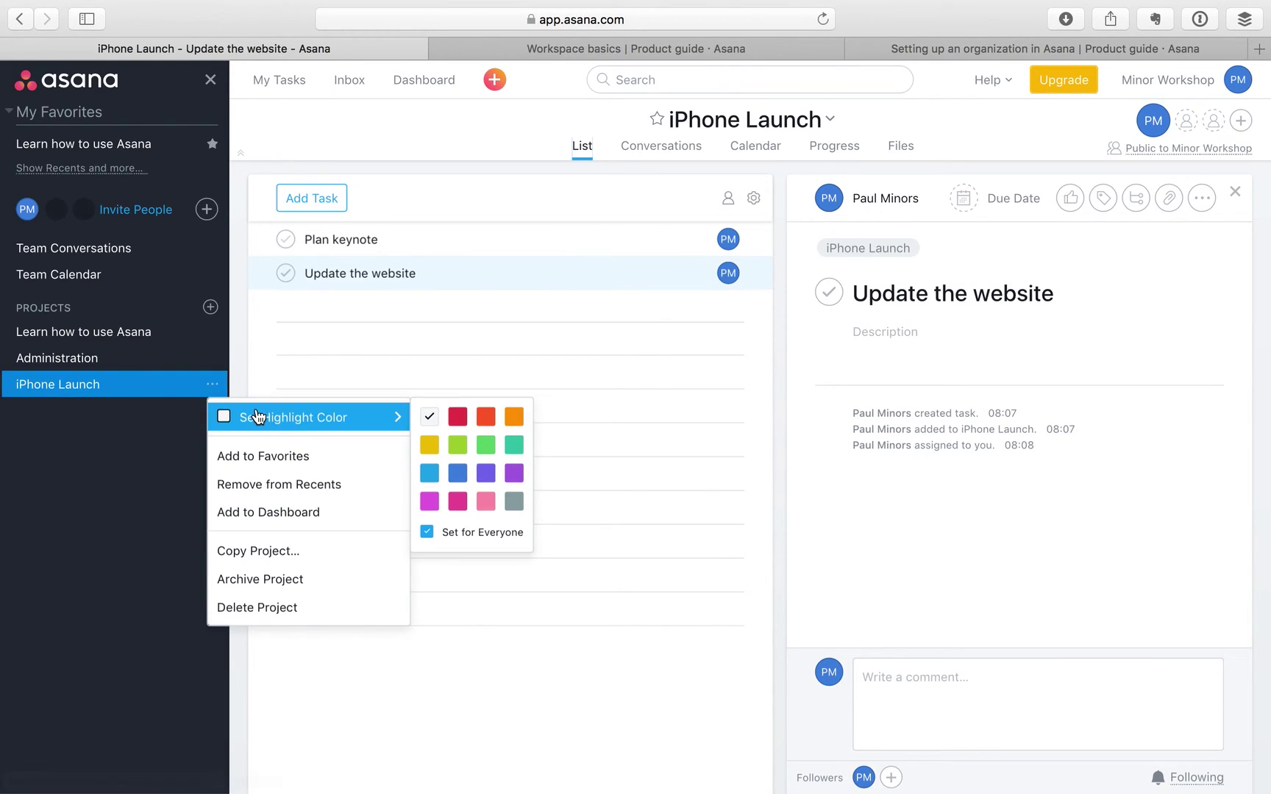
left_click(457, 417)
left_click(203, 361)
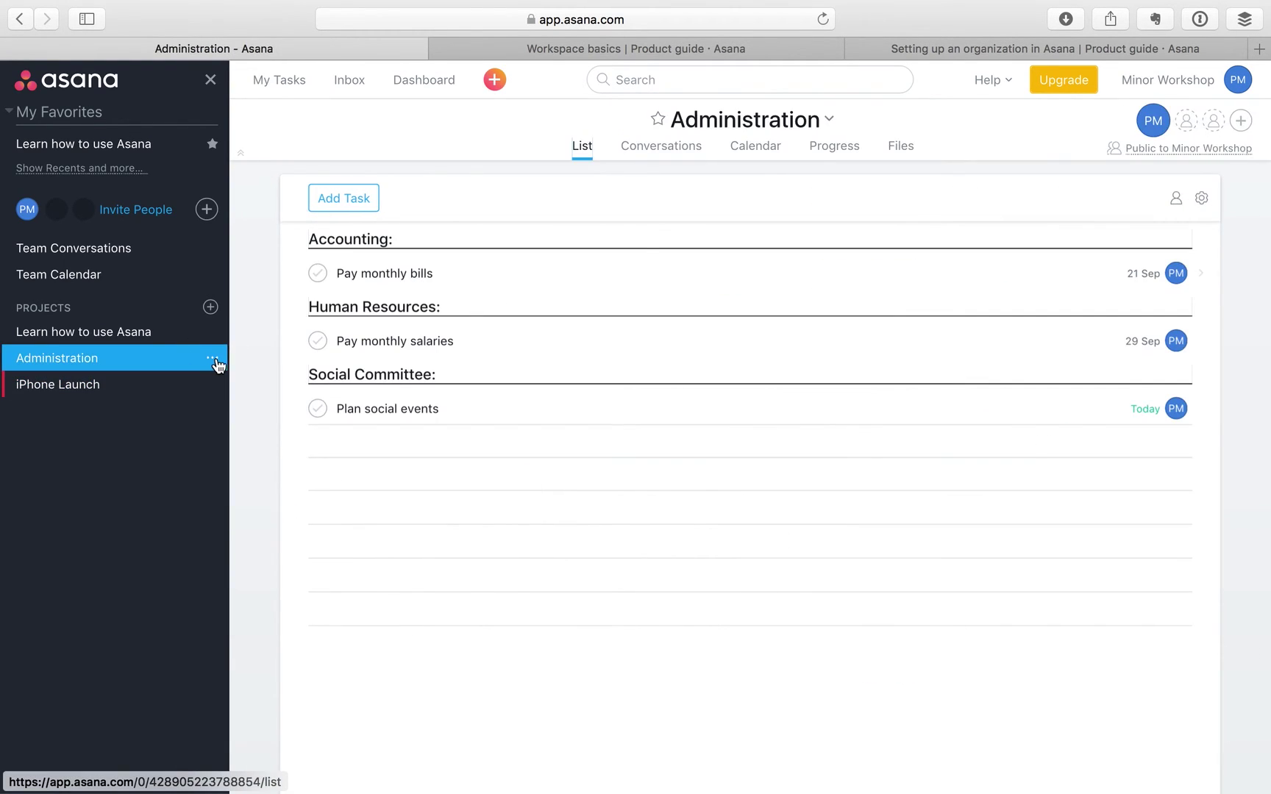
left_click(213, 359)
mouse_move(399, 392)
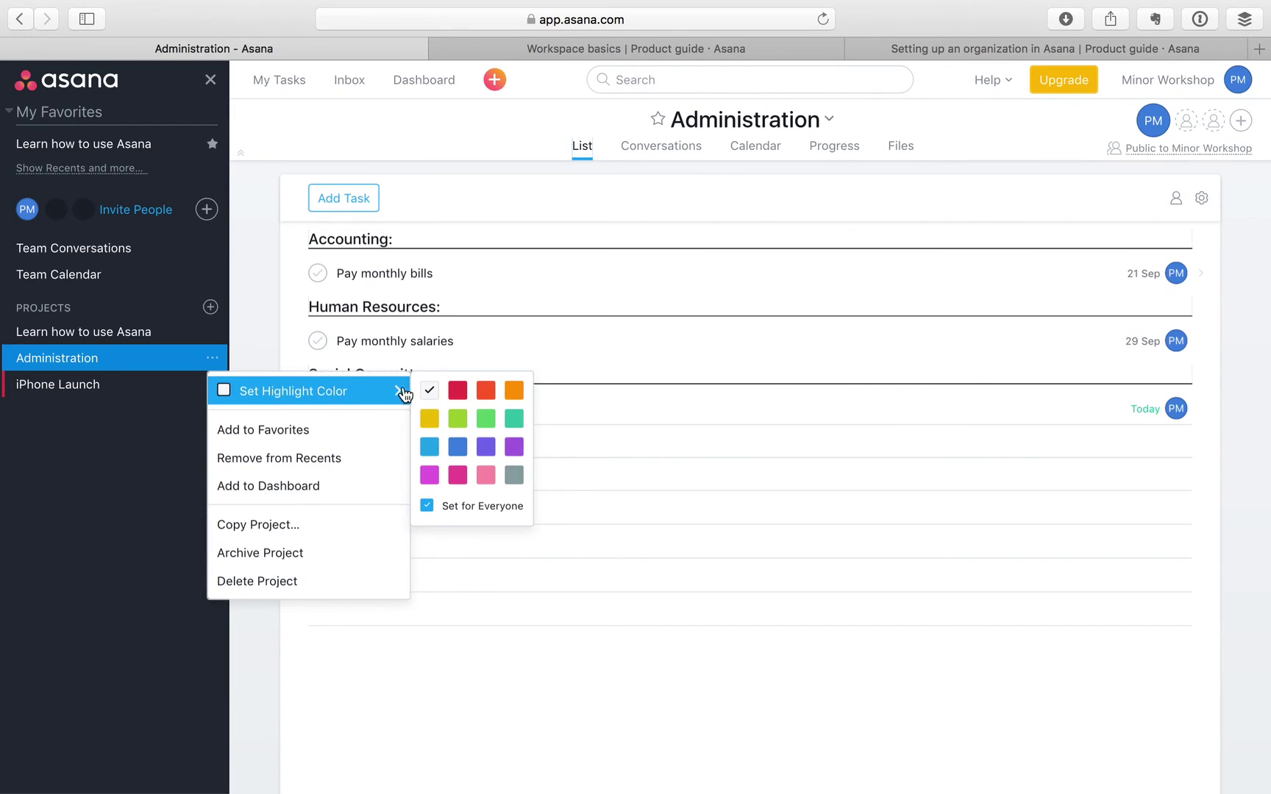
left_click(457, 419)
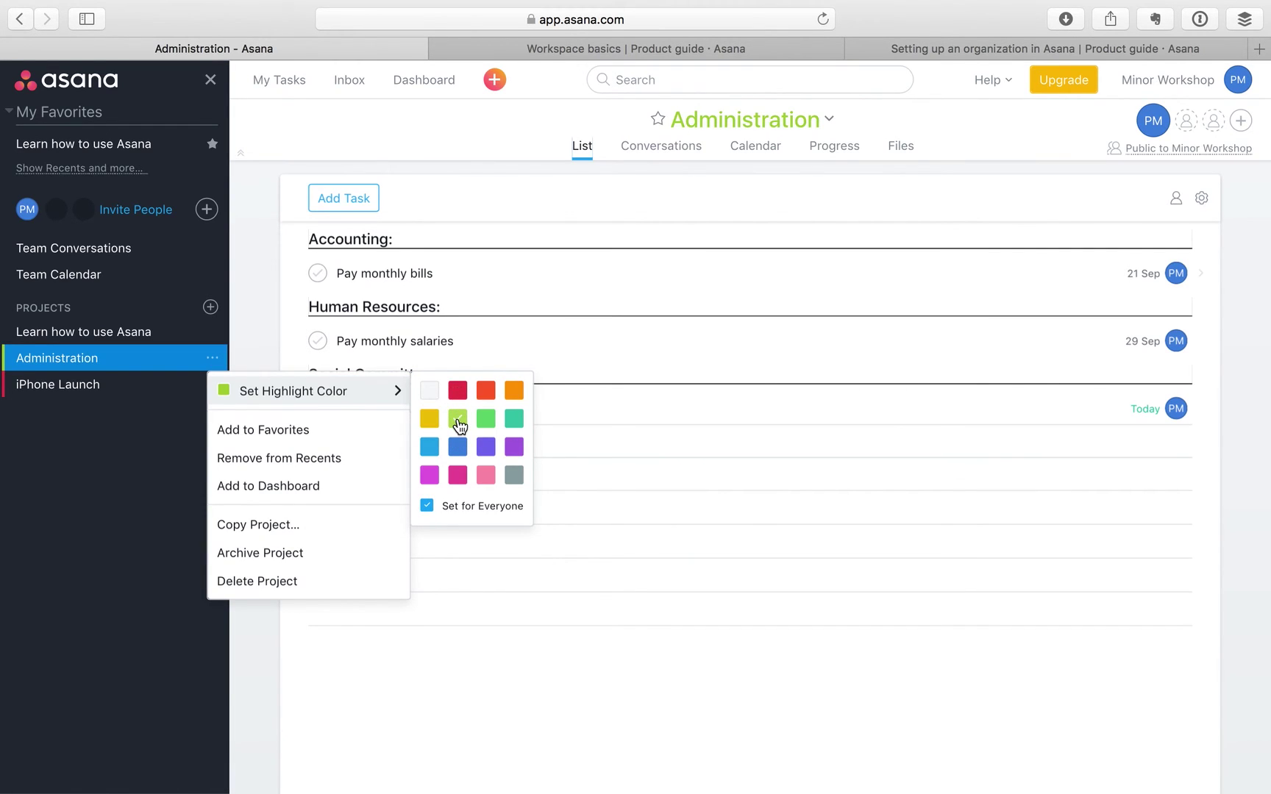
left_click(284, 83)
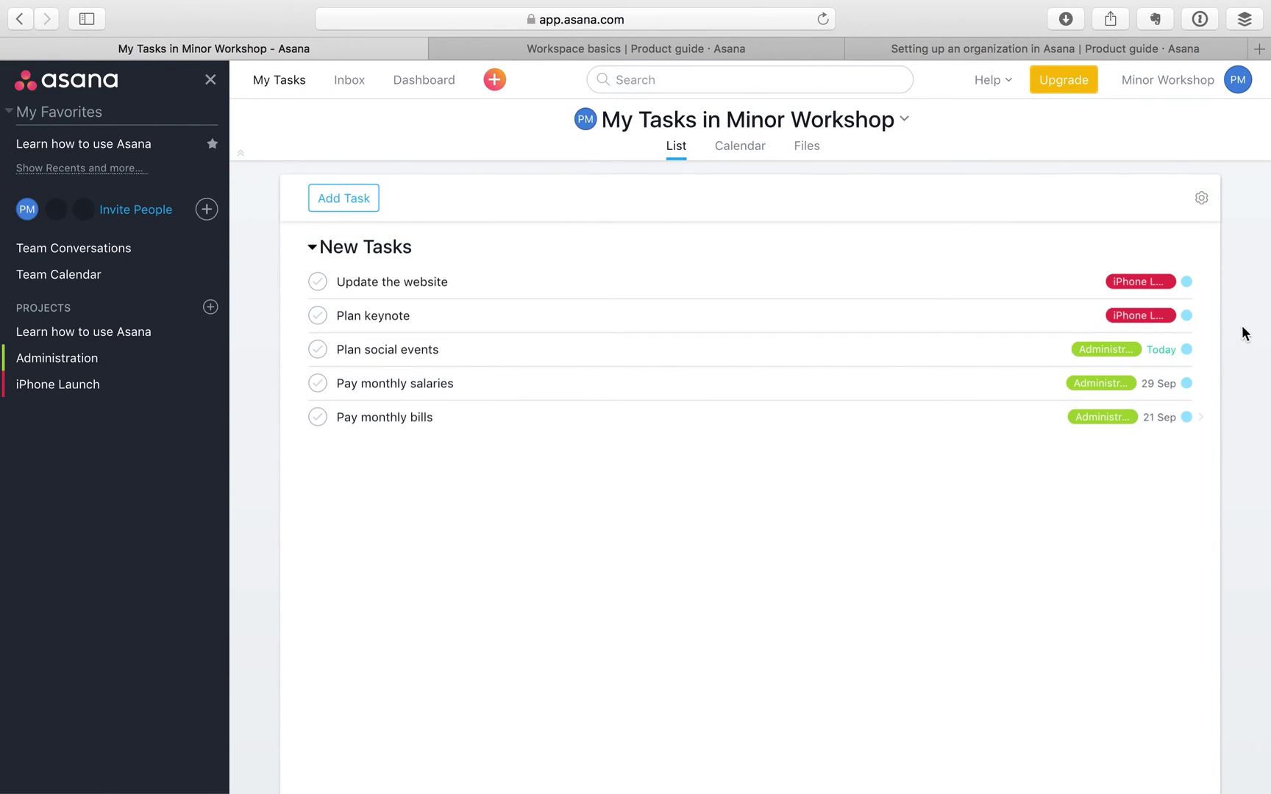
Mark Plan social events for Today
left_click(1185, 351)
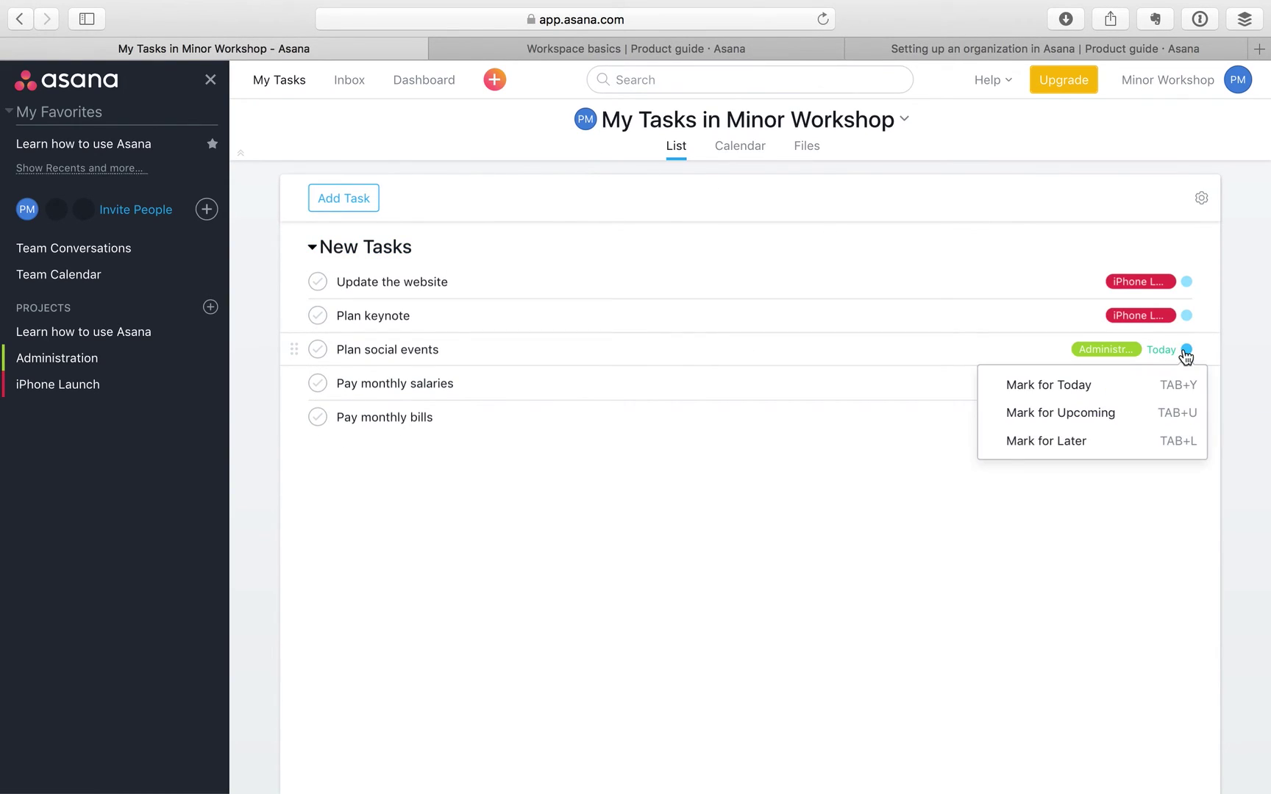
left_click(932, 356)
left_click(739, 351)
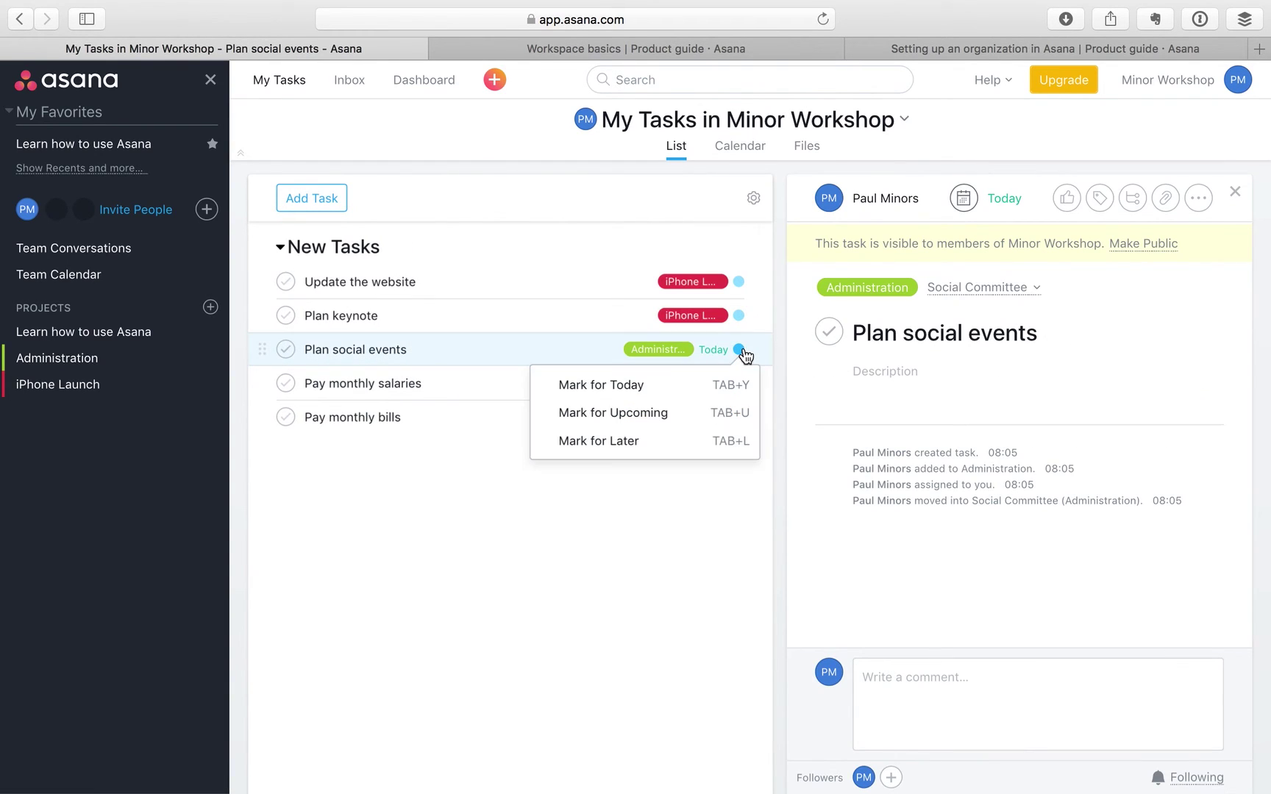
left_click(642, 389)
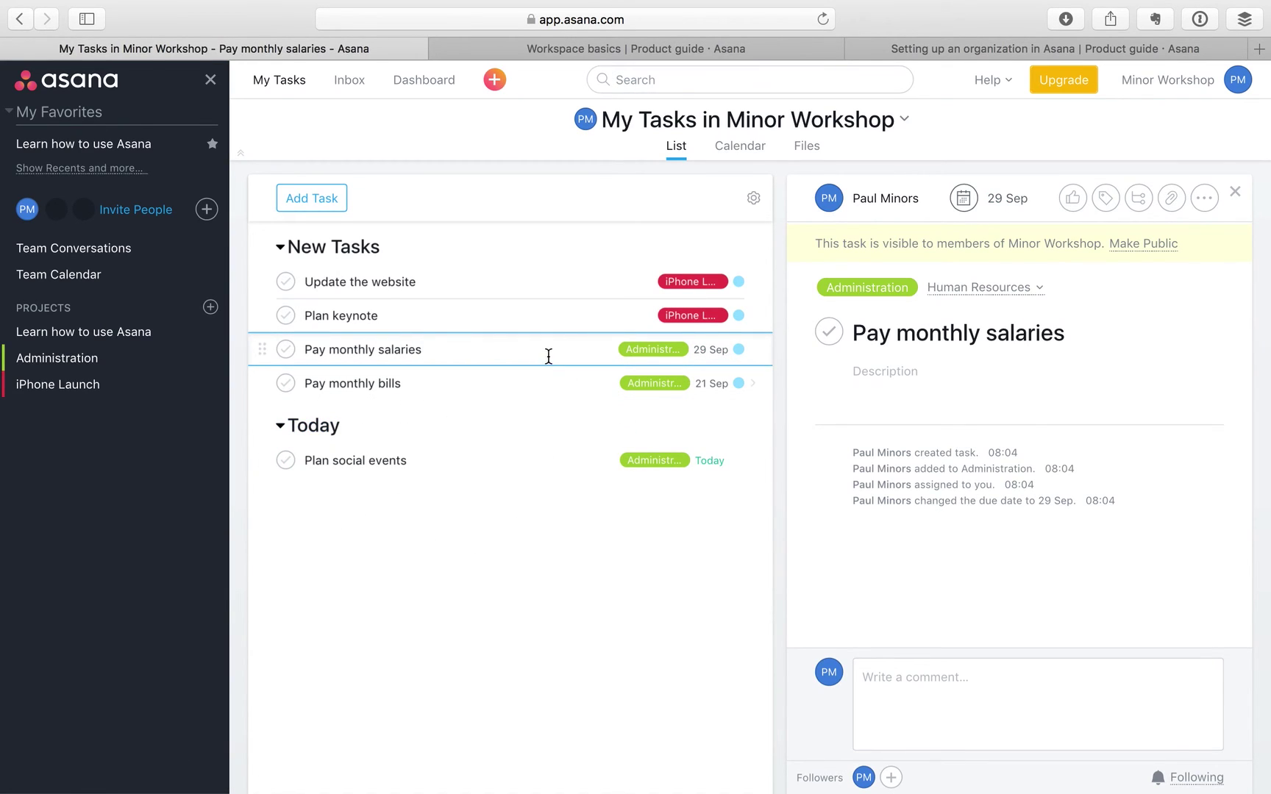
Mark Pay monthly bills as Upcoming and Pay monthly salaries for Later
left_click(584, 383)
left_click(739, 385)
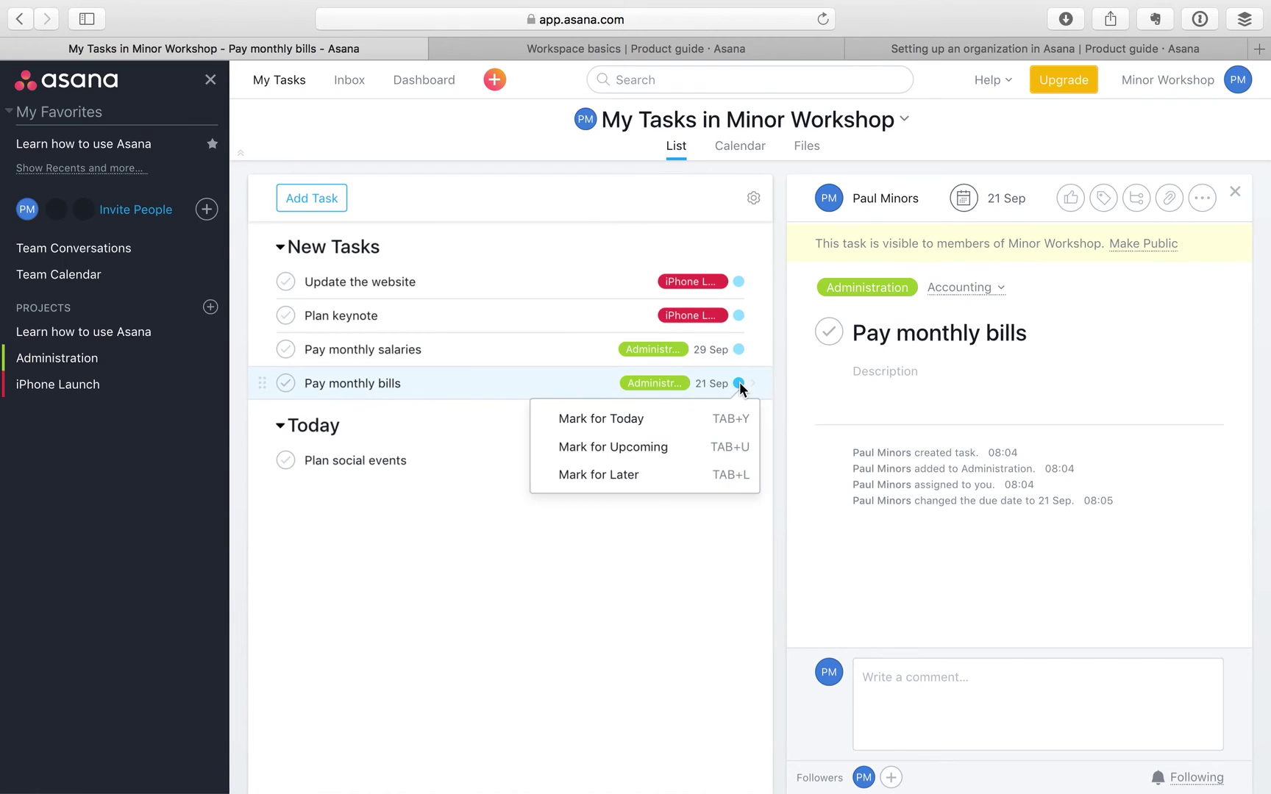
left_click(701, 440)
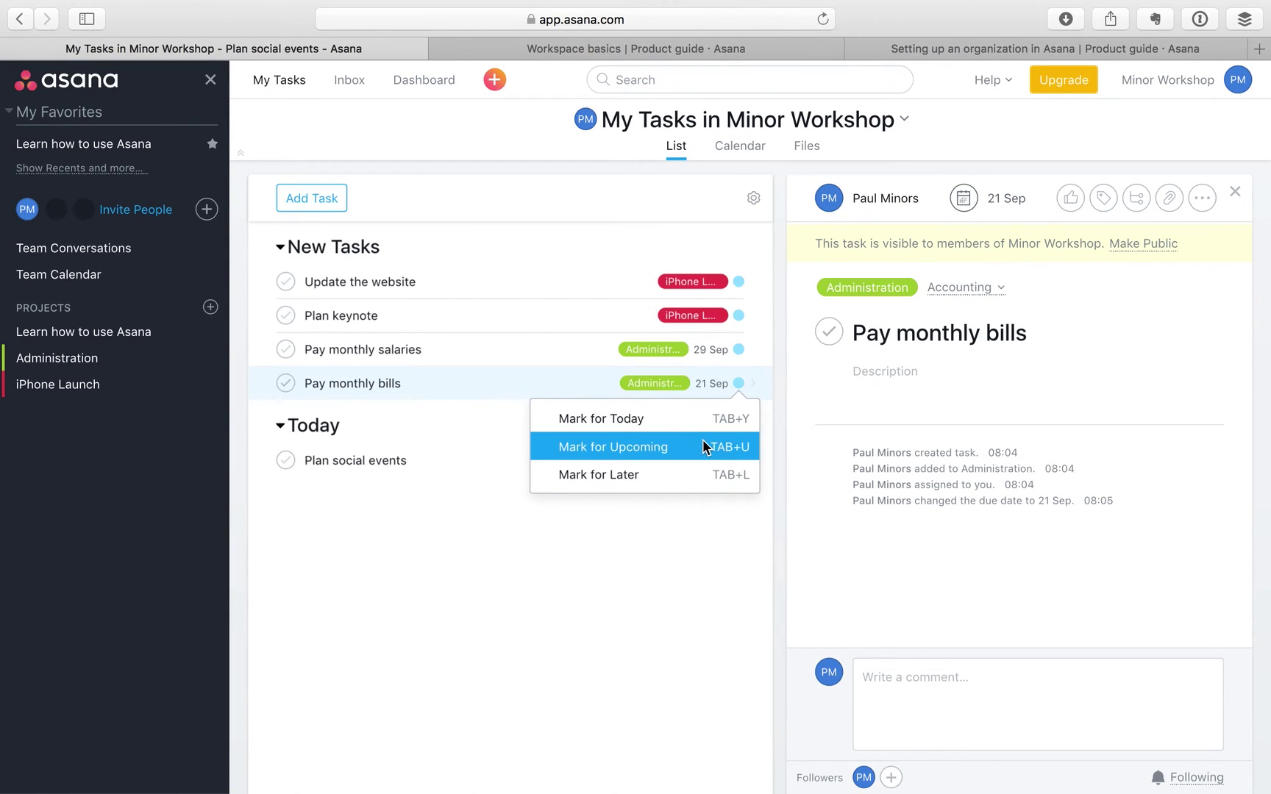
left_click(738, 350)
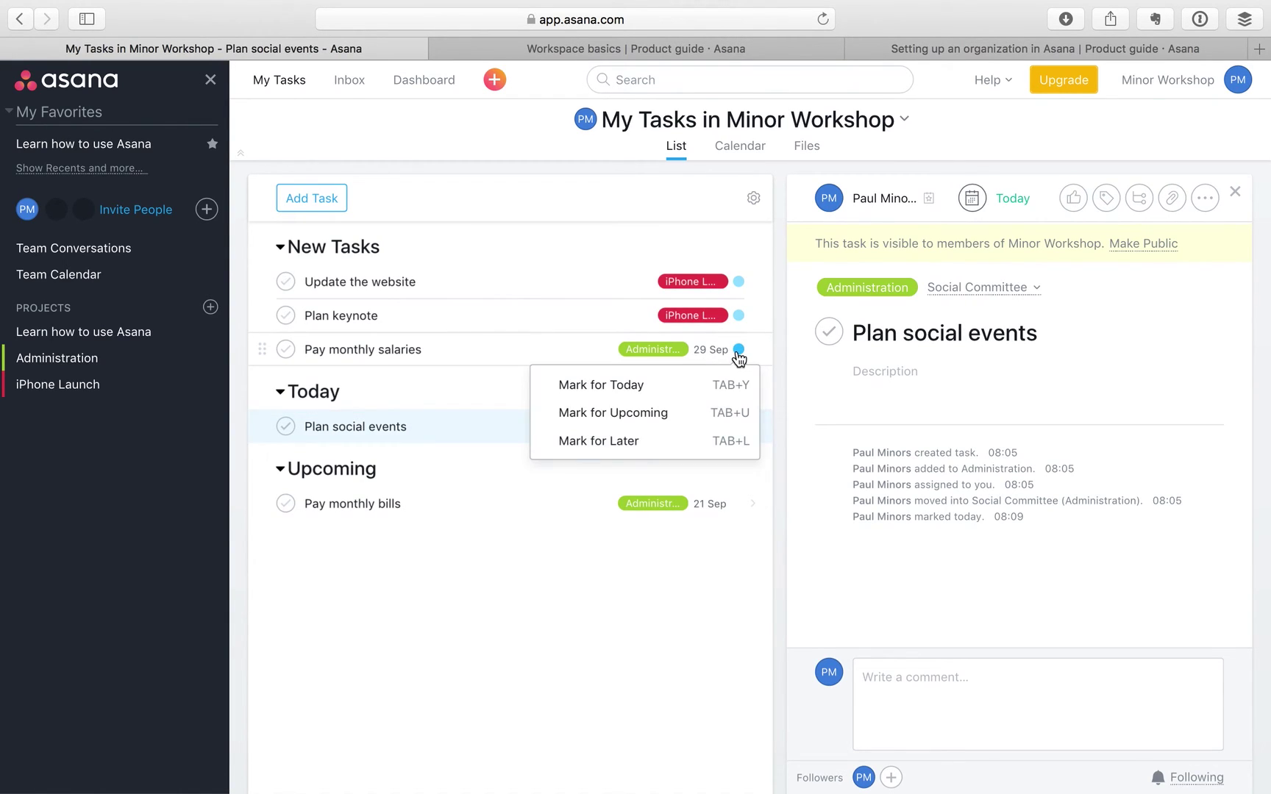
left_click(714, 439)
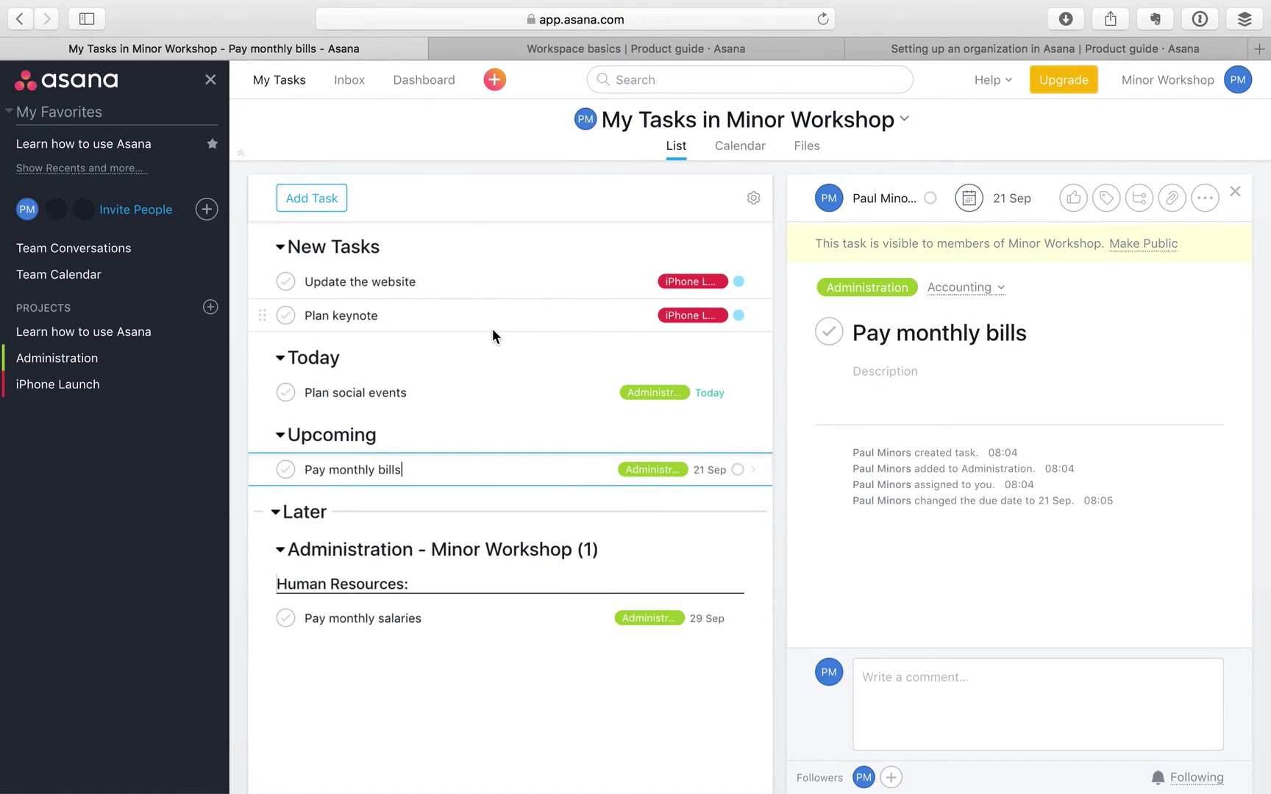
Mark Update the website and Plan keynote as Upcoming, and collapse the Later section
left_click(471, 285)
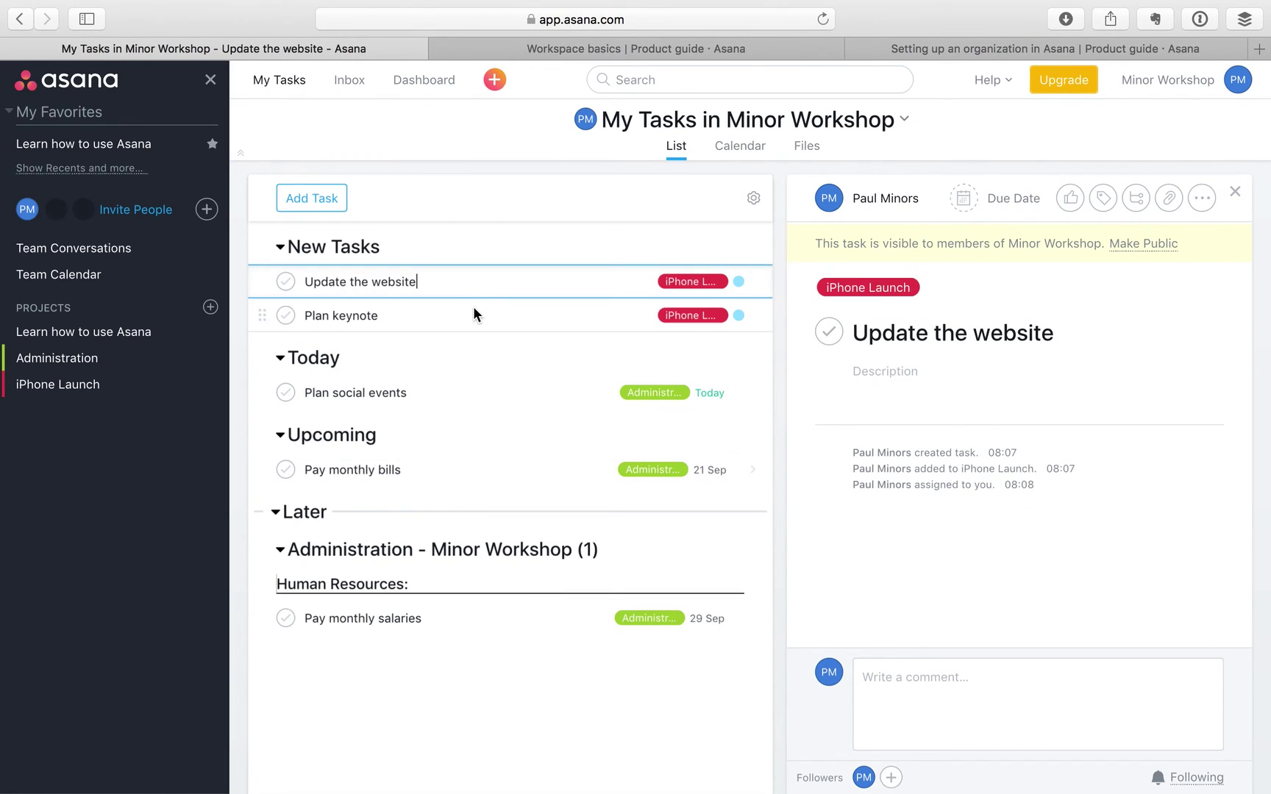
left_click(473, 306, "shift")
left_click(739, 282)
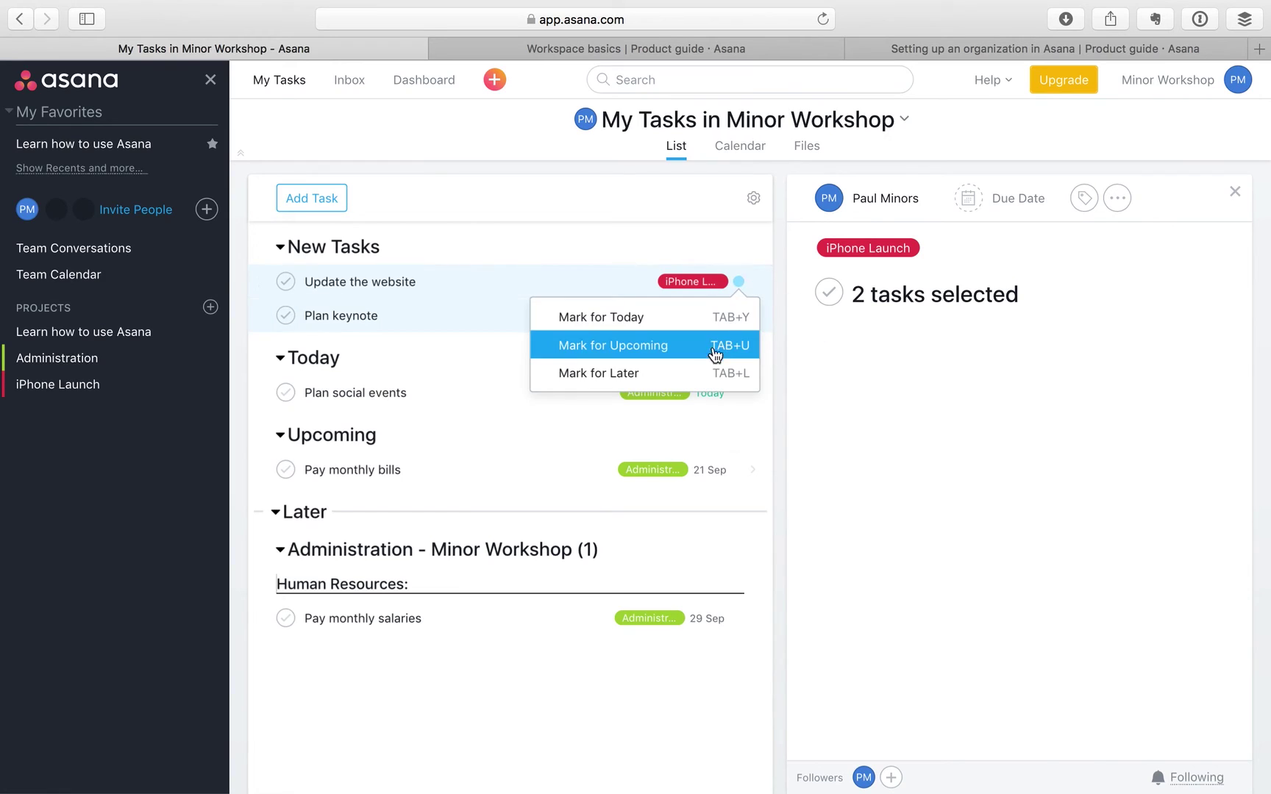
left_click(708, 354)
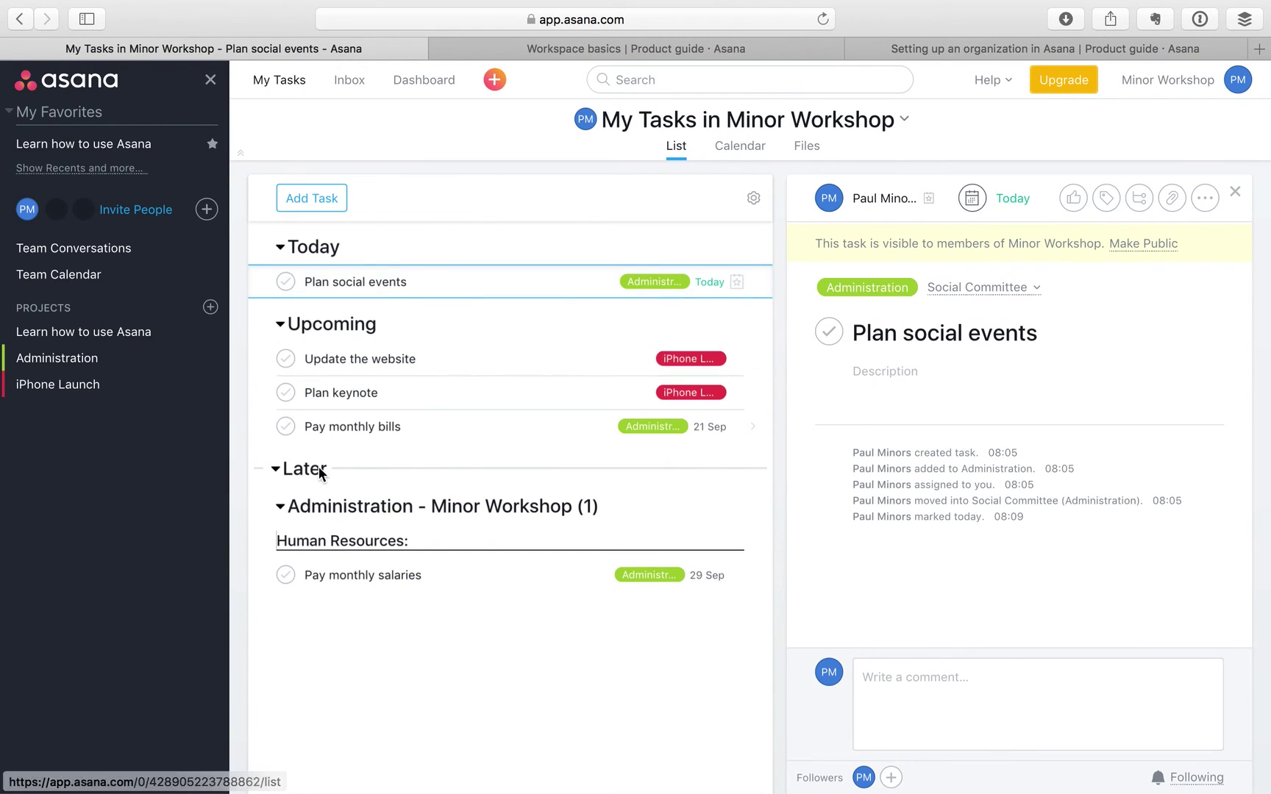
left_click(276, 468)
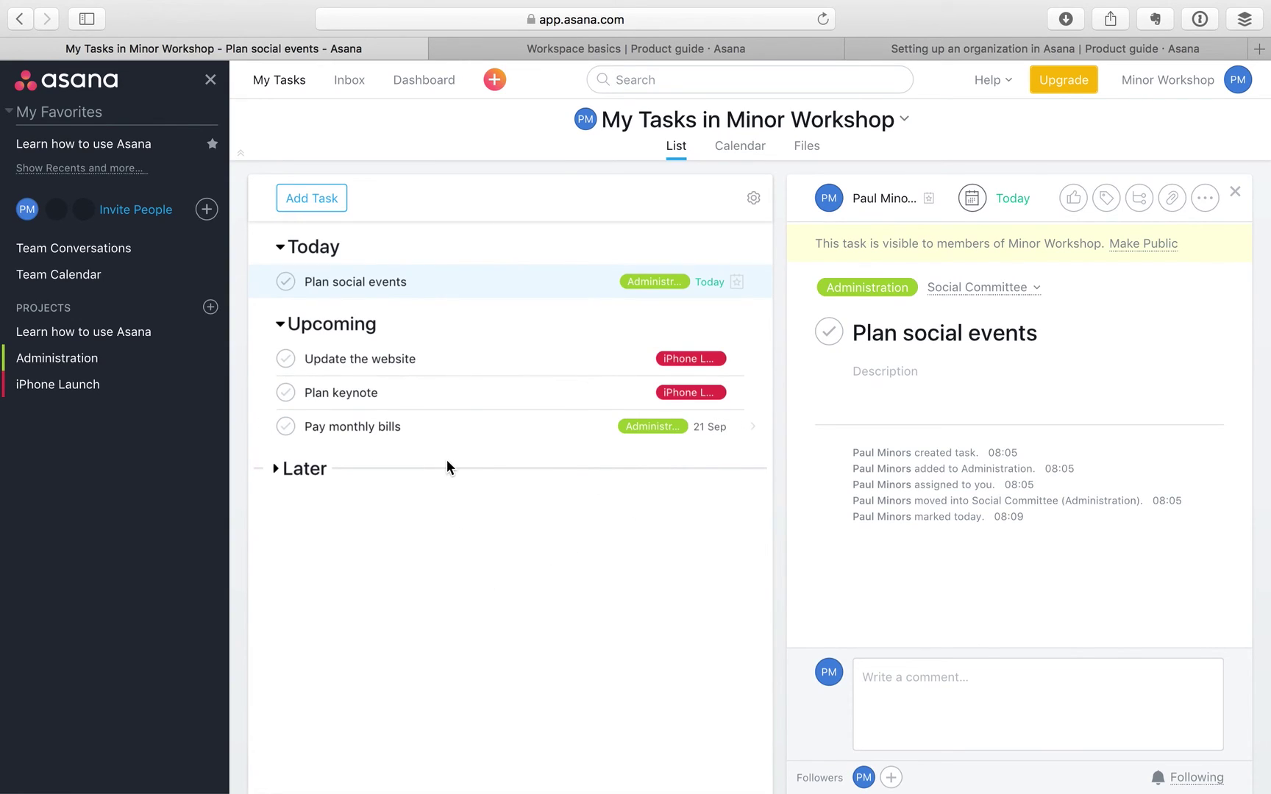
Expand and re-collapse the Later section, then view the Administration project's task list
left_click(276, 475)
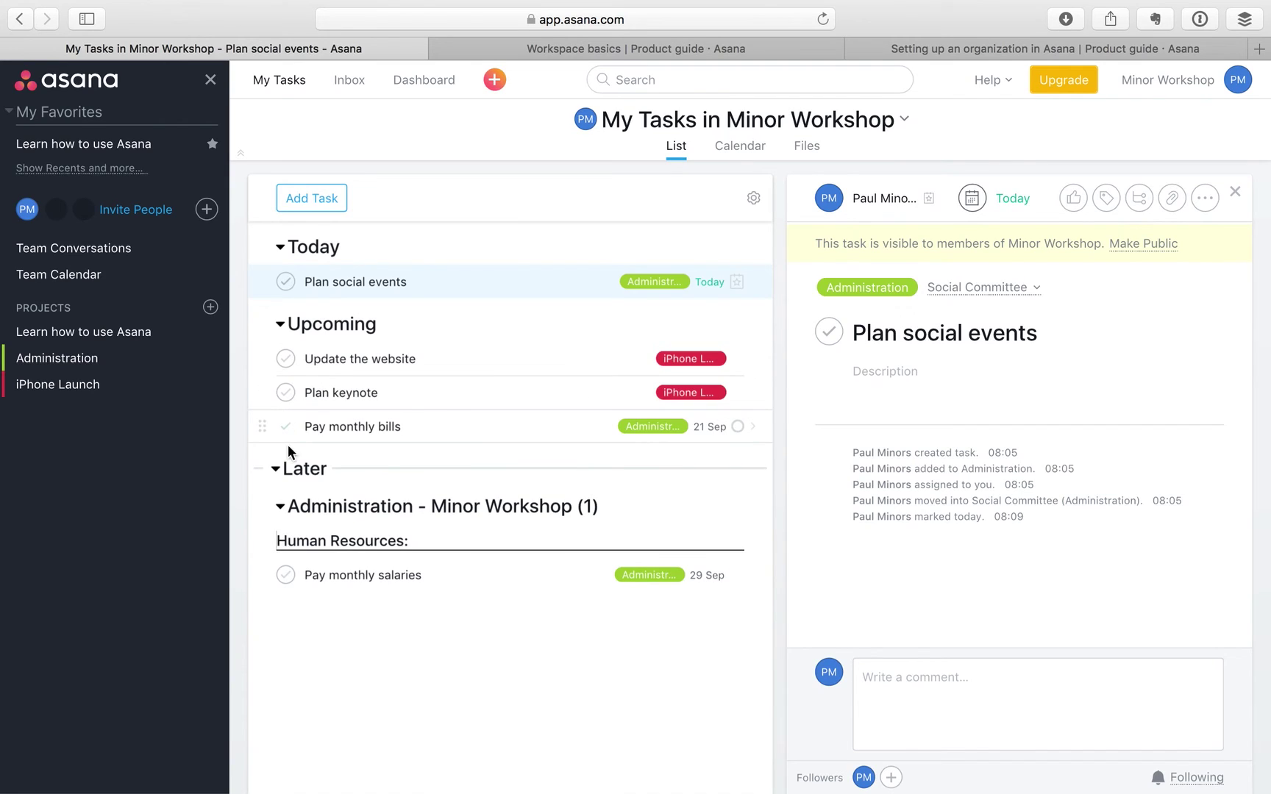
left_click(274, 468)
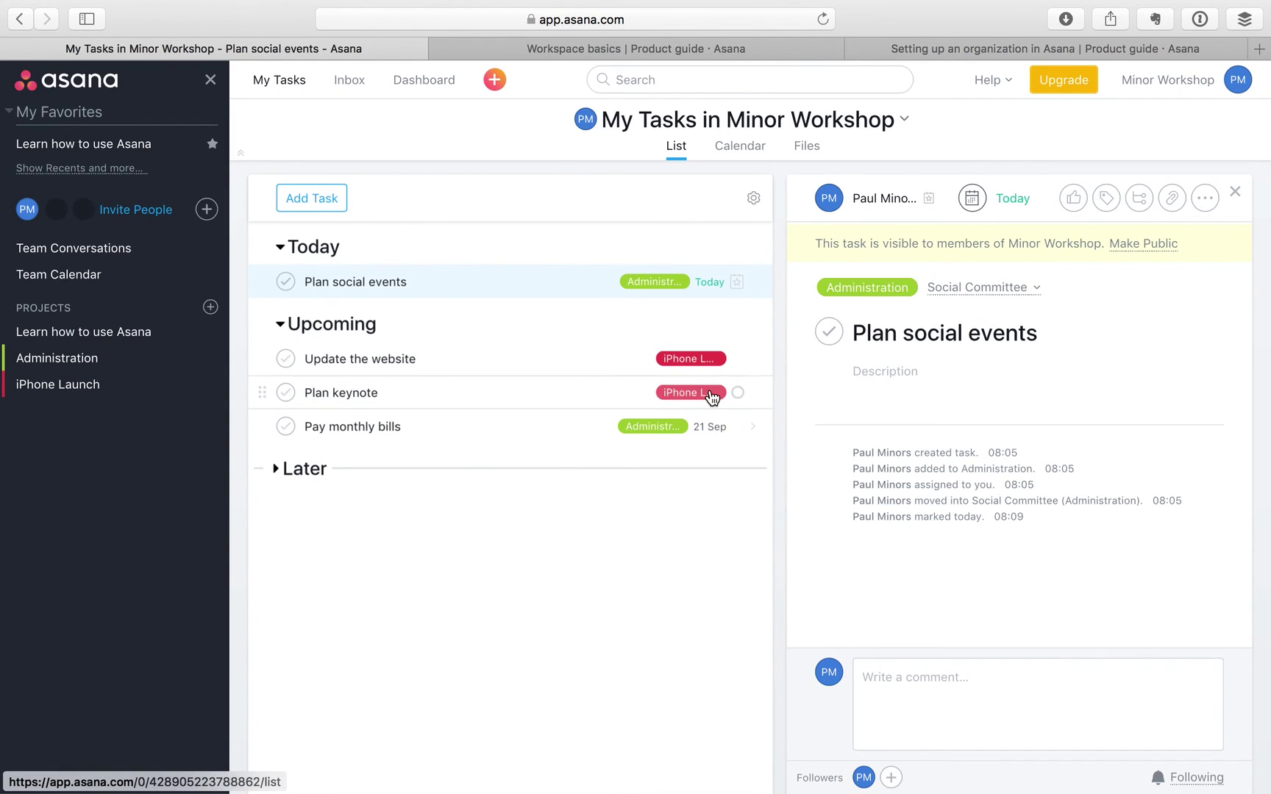
left_click(120, 364)
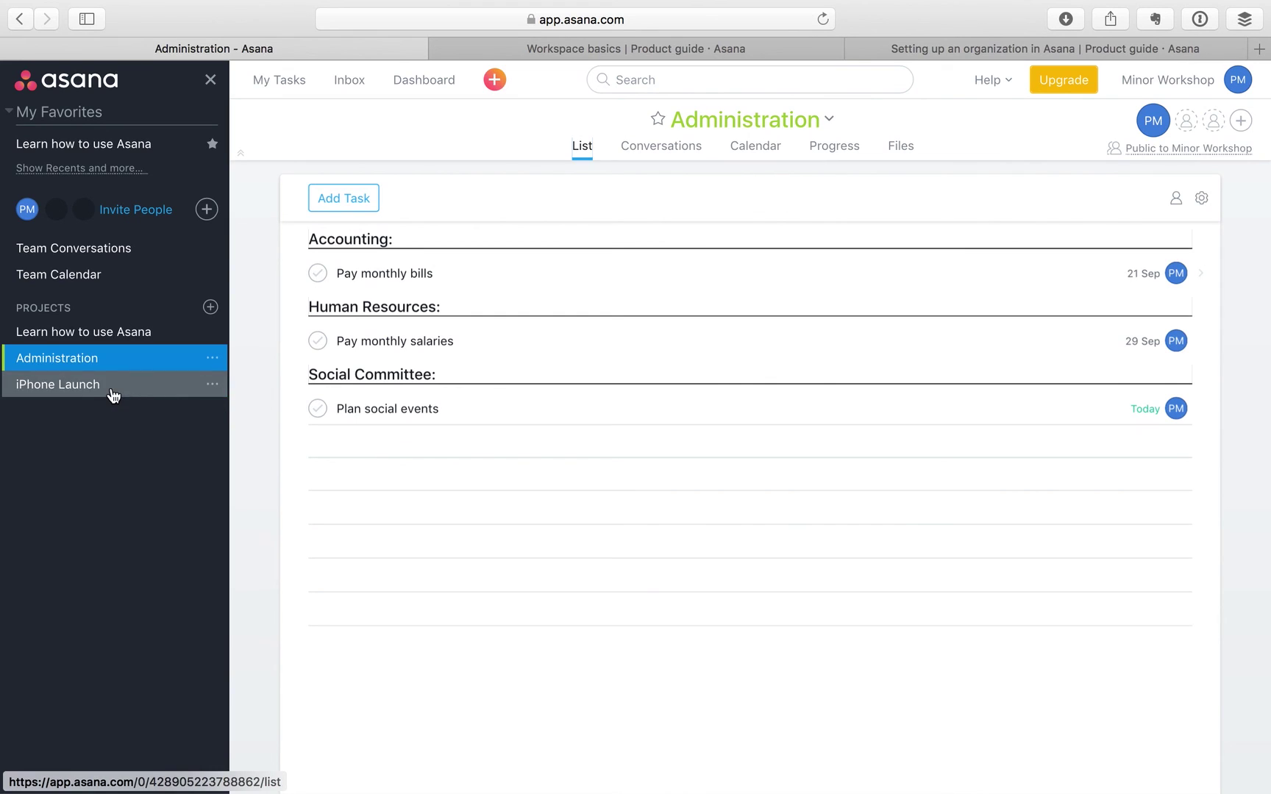
View the iPhone Launch project, then go back to My Tasks
left_click(107, 390)
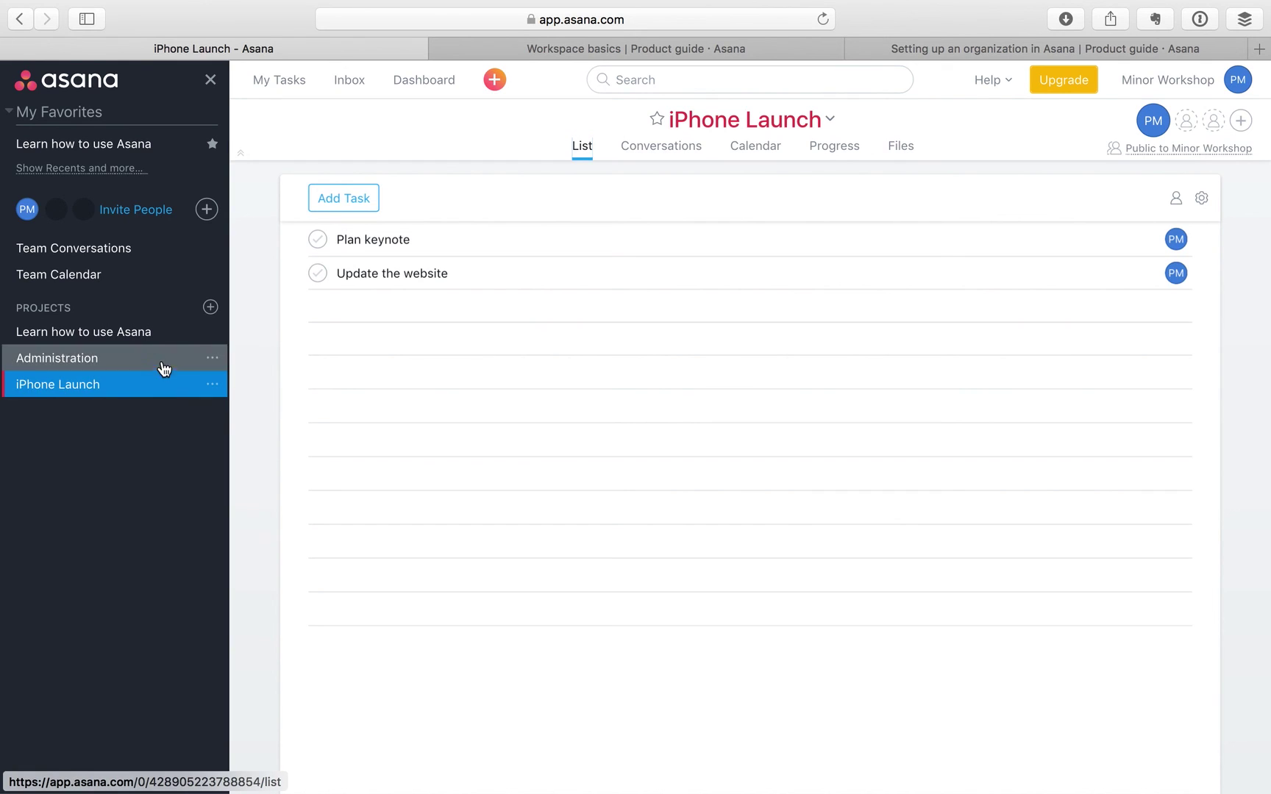
left_click(269, 84)
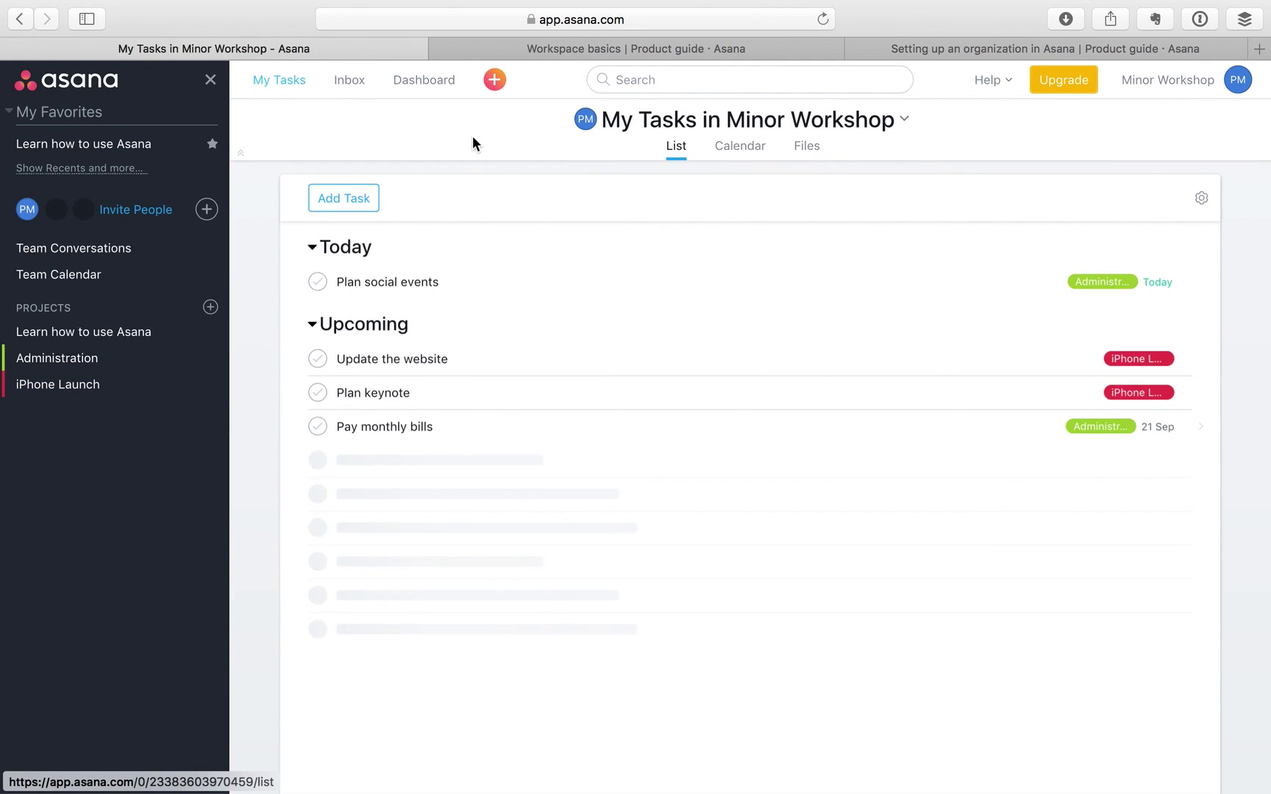